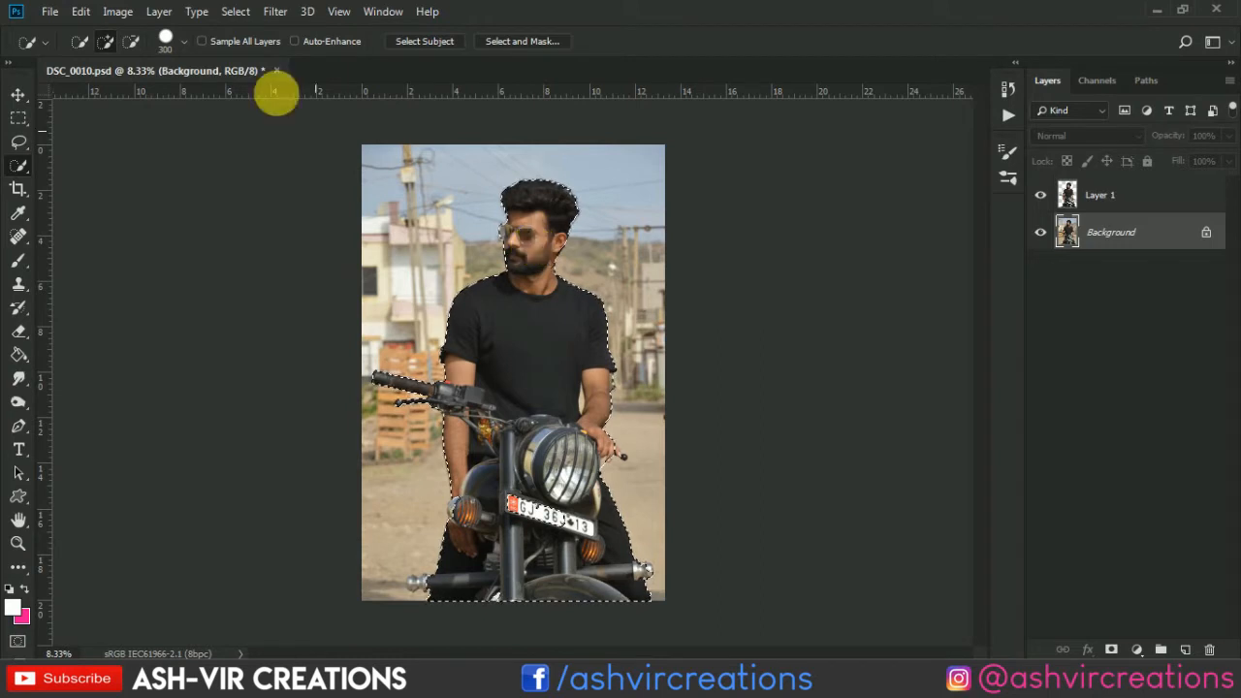
# Reduce the Quick Selection brush to 108 px and add the handlebar end beside the man's hand to the selection.
pyautogui.click(177, 41)
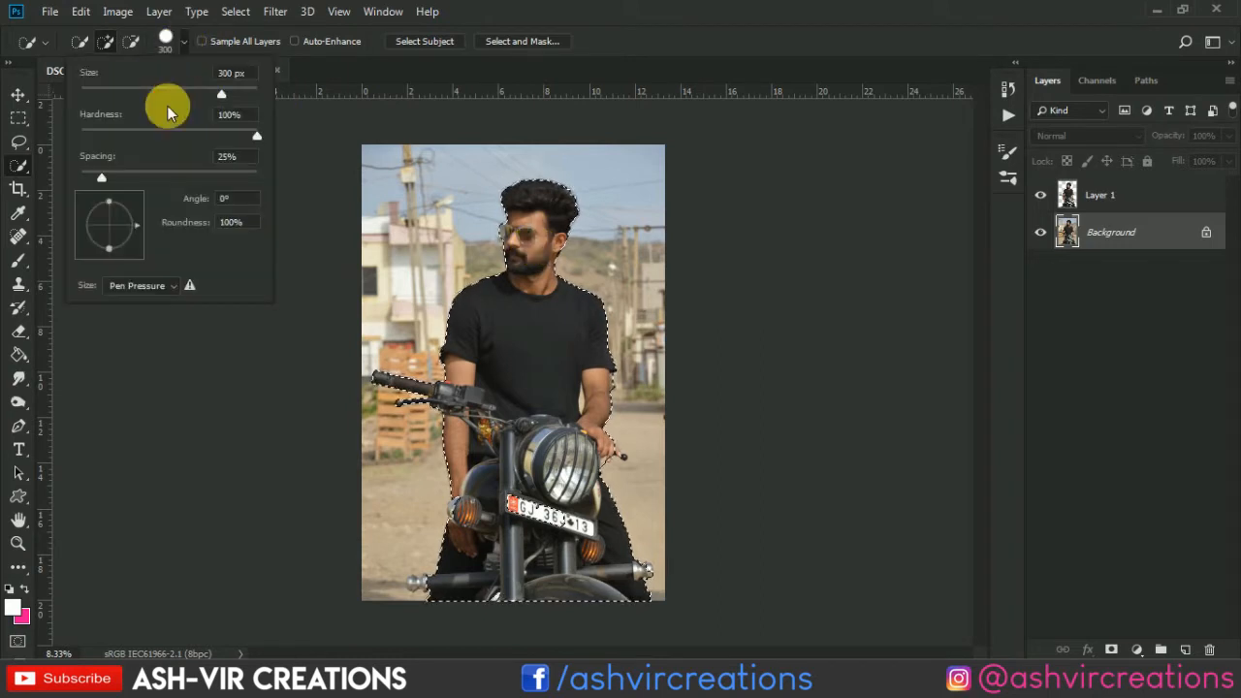
pyautogui.moveTo(175, 94); pyautogui.dragTo(232, 103)
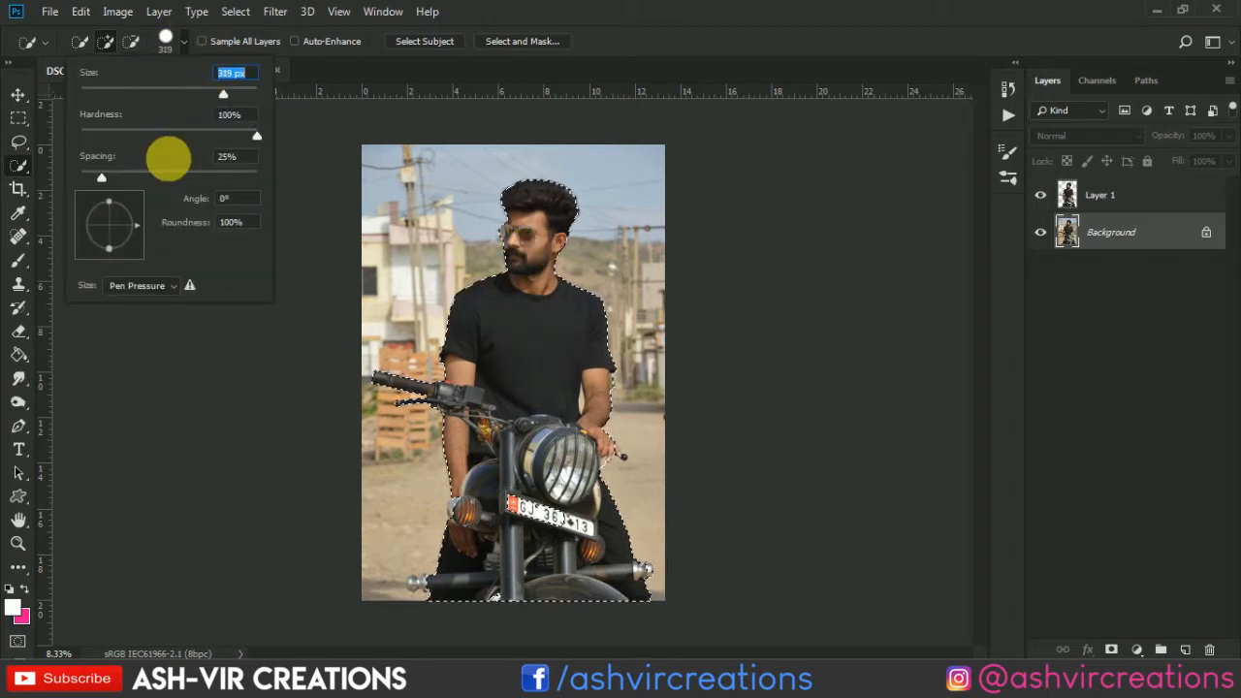
pyautogui.click(172, 90)
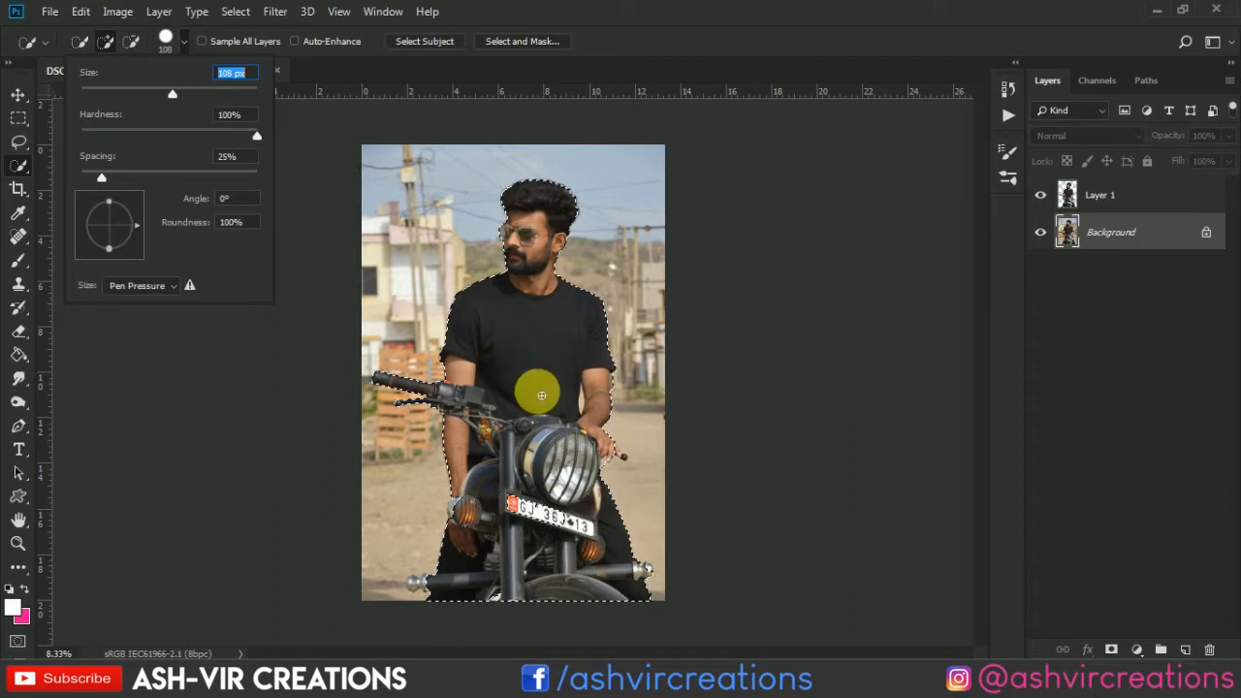
pyautogui.click(617, 448)
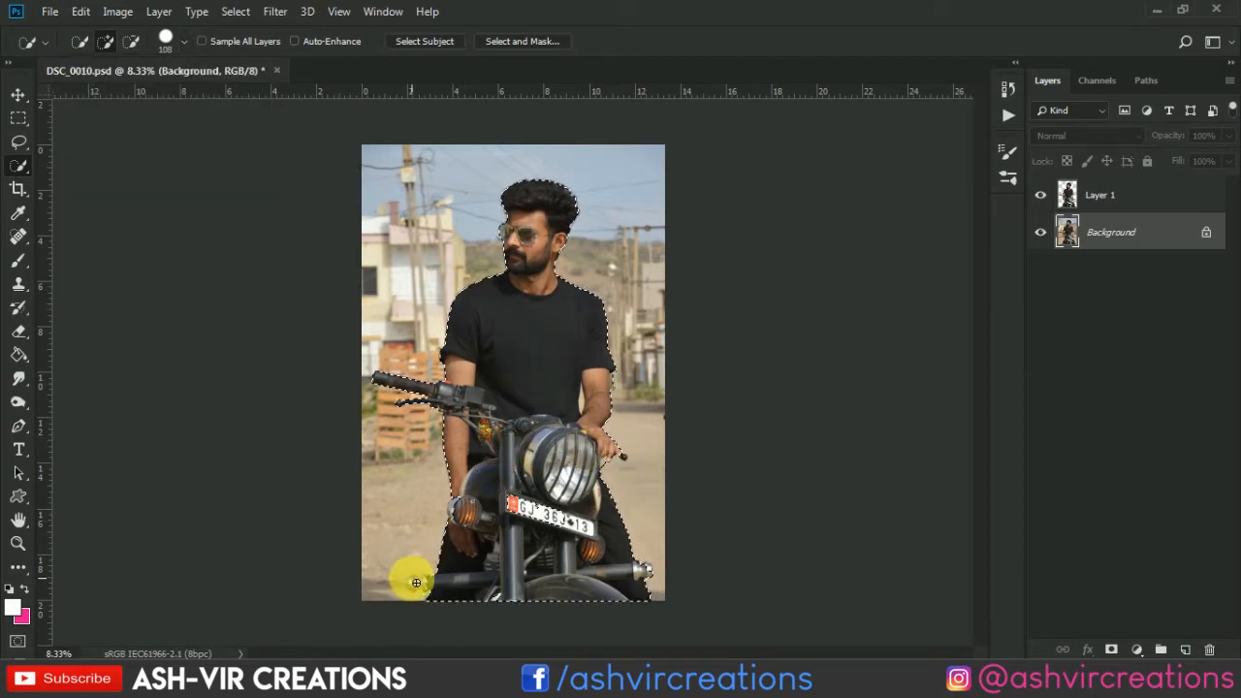
# Copy the selected man and motorcycle to a new layer and hide the Background layer.
pyautogui.rightClick(574, 560)
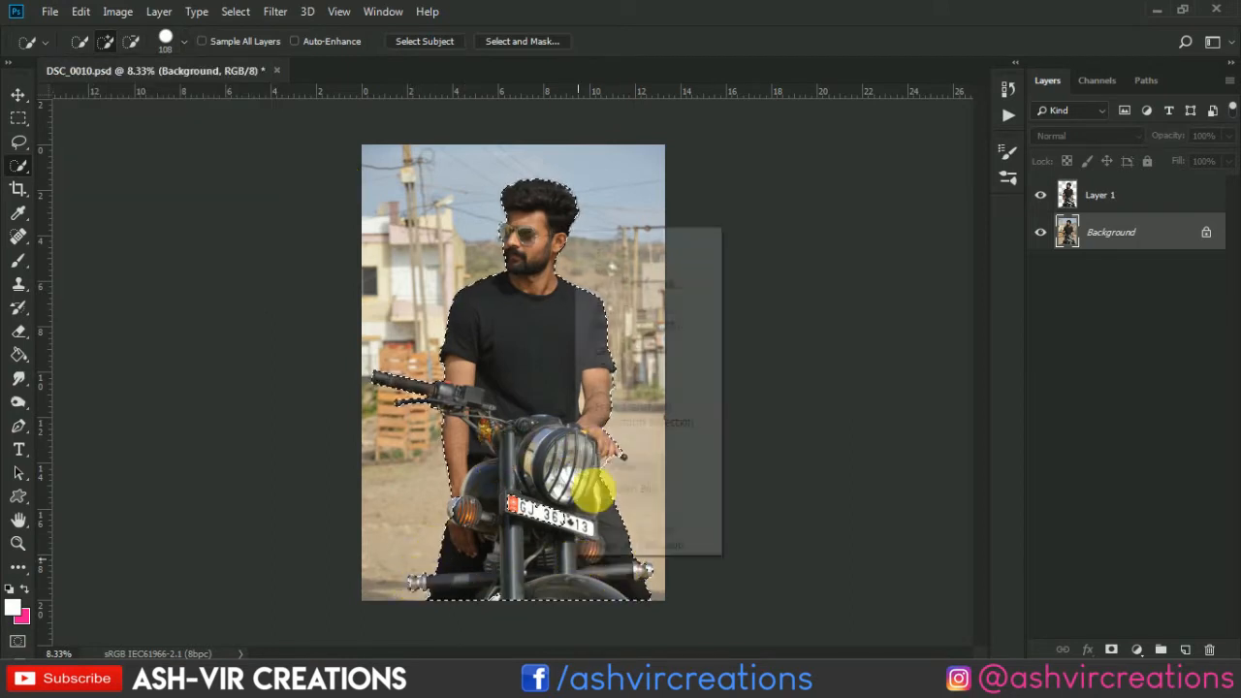
pyautogui.click(669, 349)
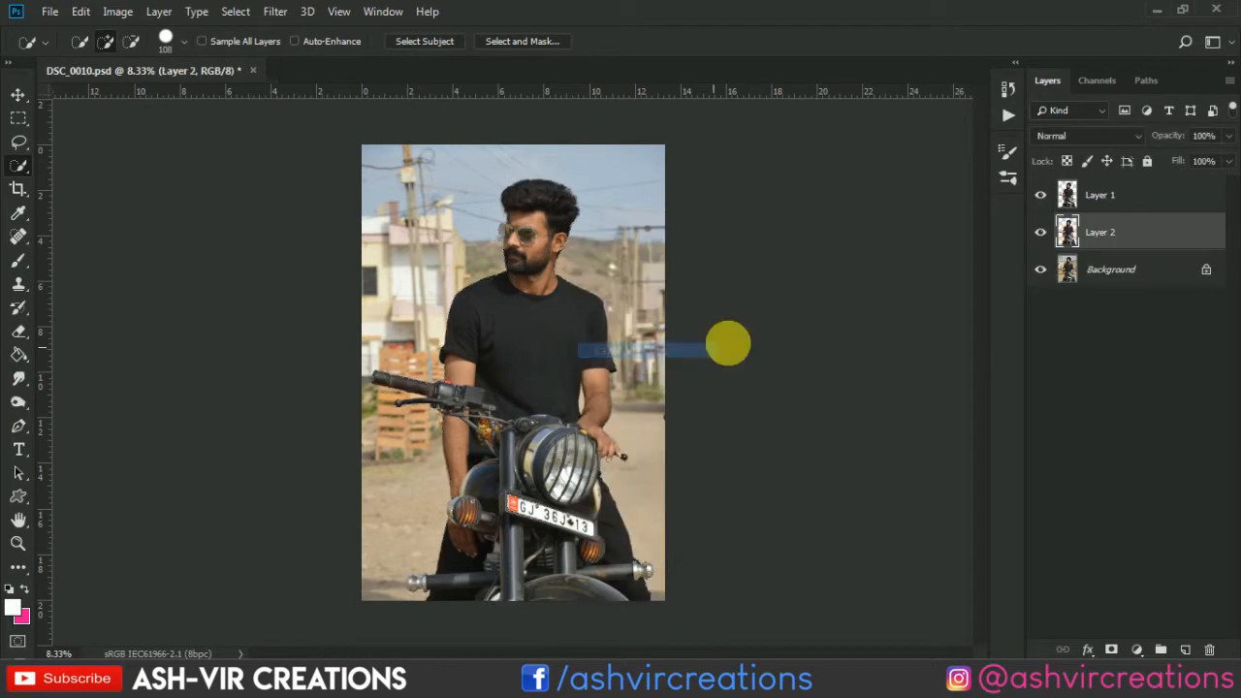
pyautogui.click(1040, 269)
pyautogui.press('v')
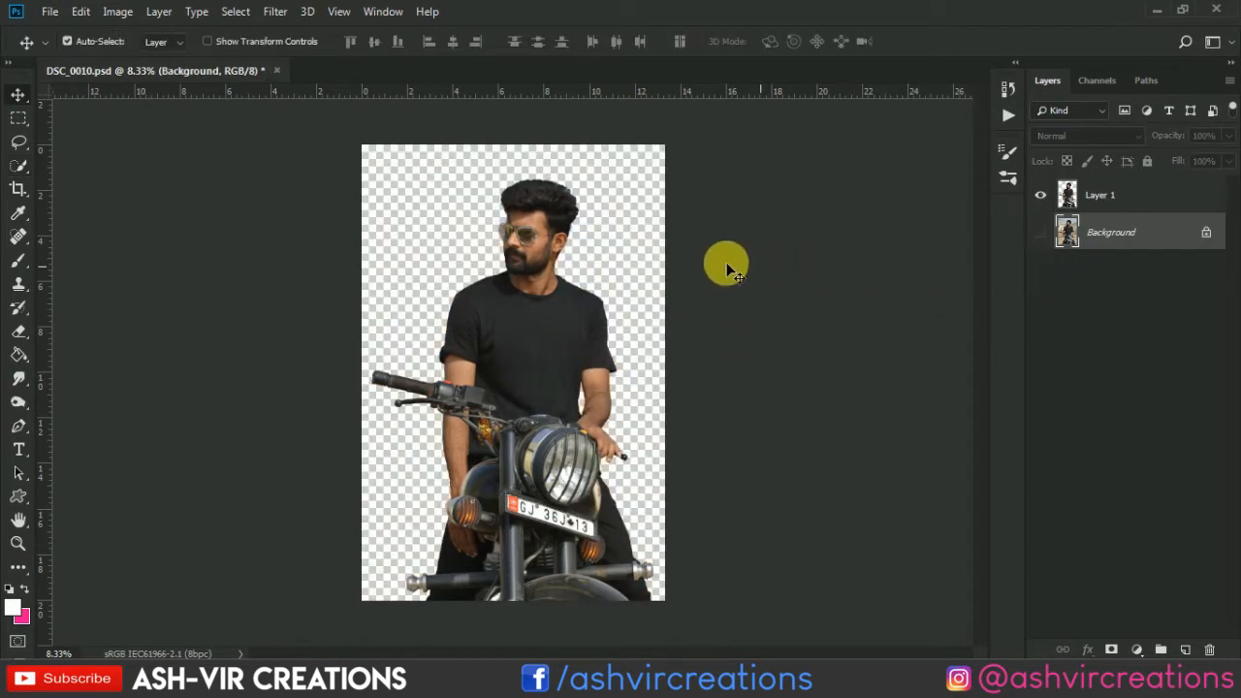
# Extend the canvas with the Crop tool, adding empty space above and on both sides of the man and motorcycle.
pyautogui.scroll(1, 680, 272)
pyautogui.scroll(-2, 681, 271)
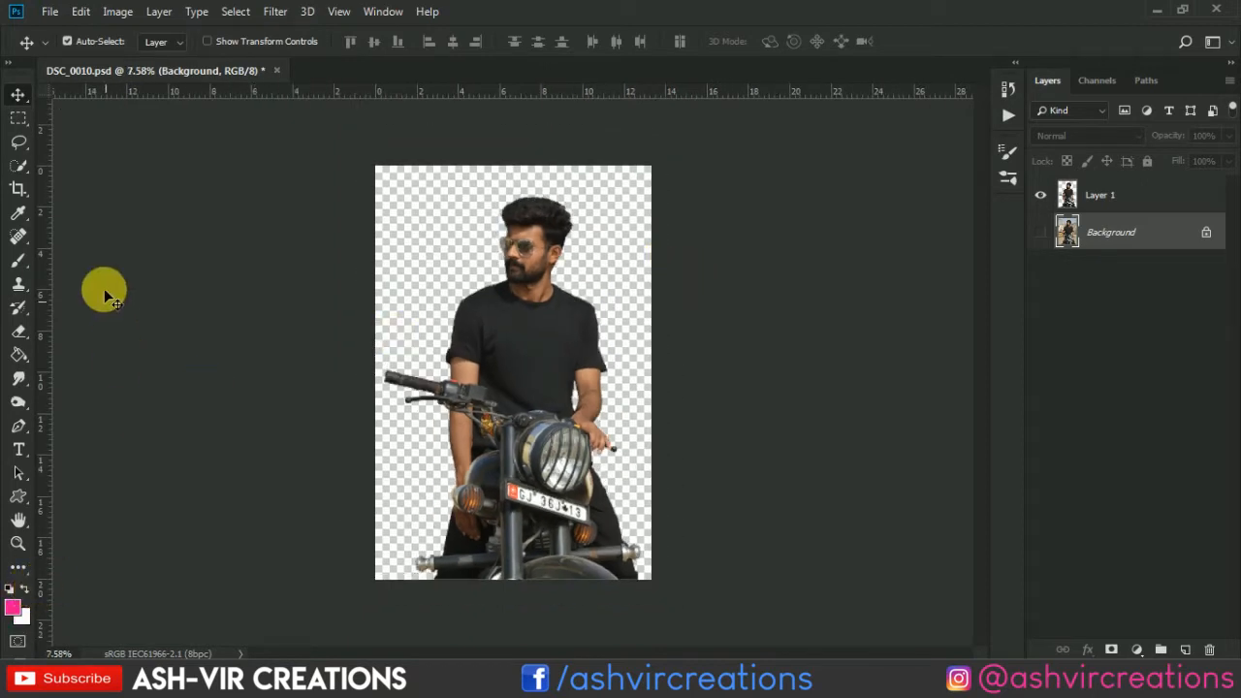
pyautogui.click(18, 189)
pyautogui.click(419, 258)
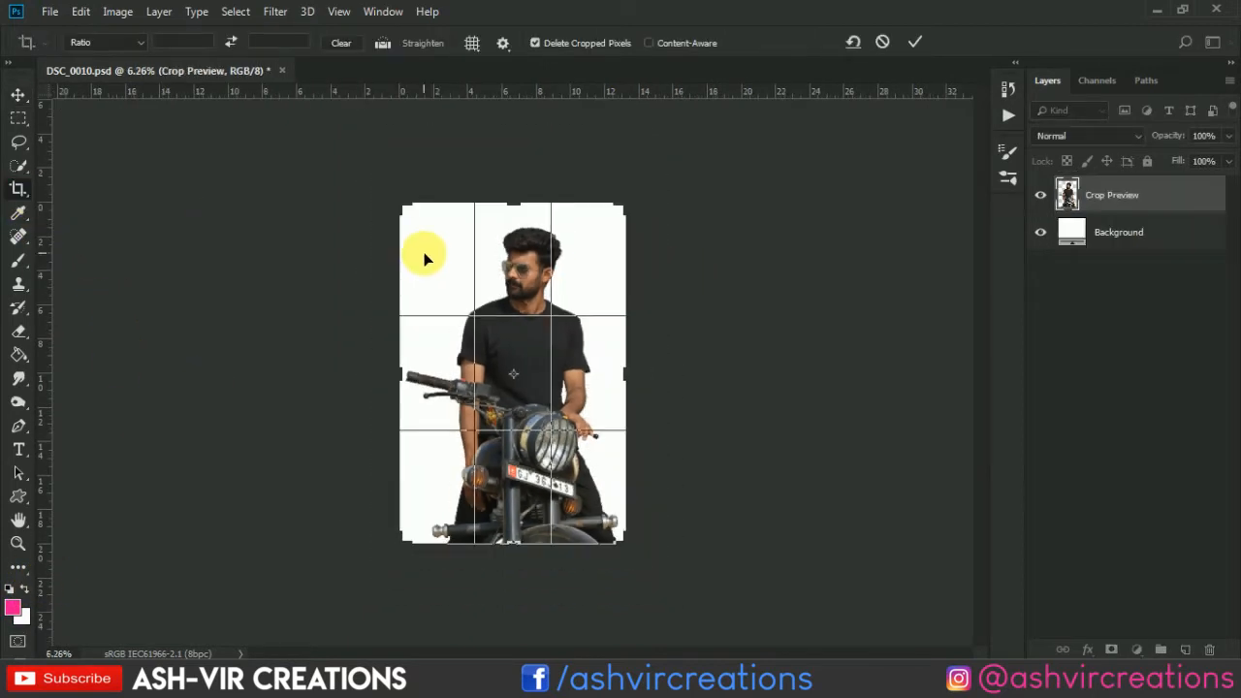
pyautogui.moveTo(628, 205); pyautogui.dragTo(667, 181)
pyautogui.hotkey('ctrl', 'r')
pyautogui.moveTo(365, 184); pyautogui.dragTo(327, 145)
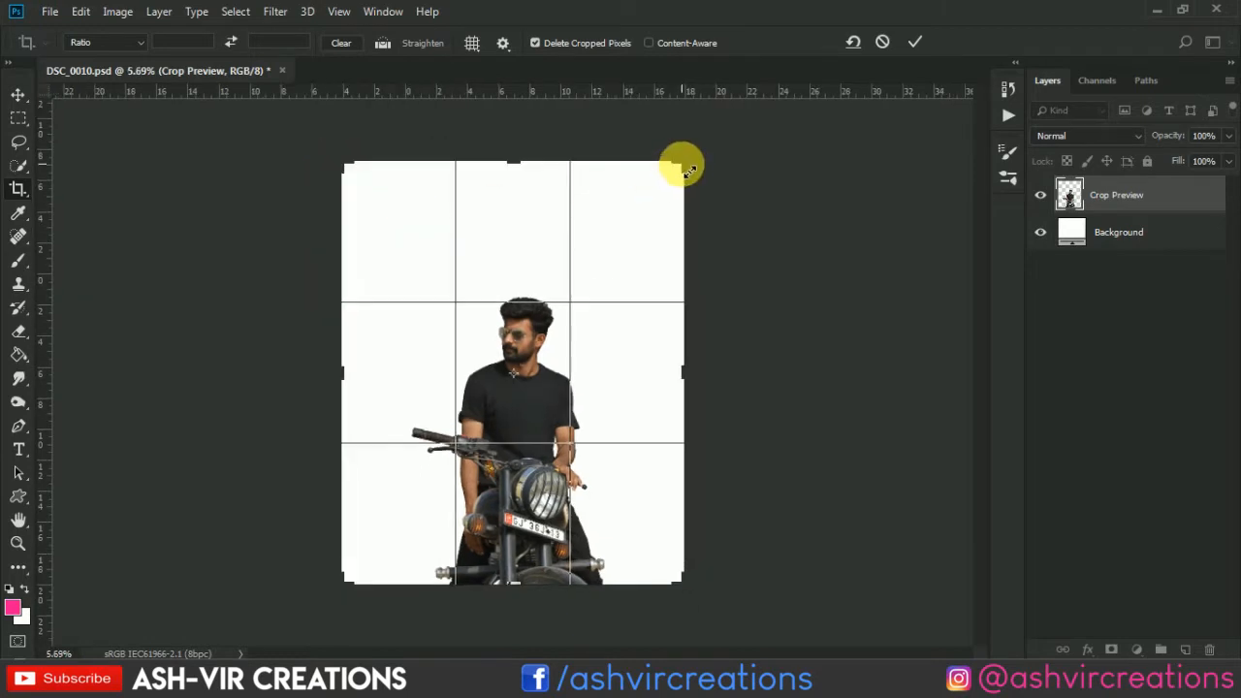
pyautogui.click(916, 42)
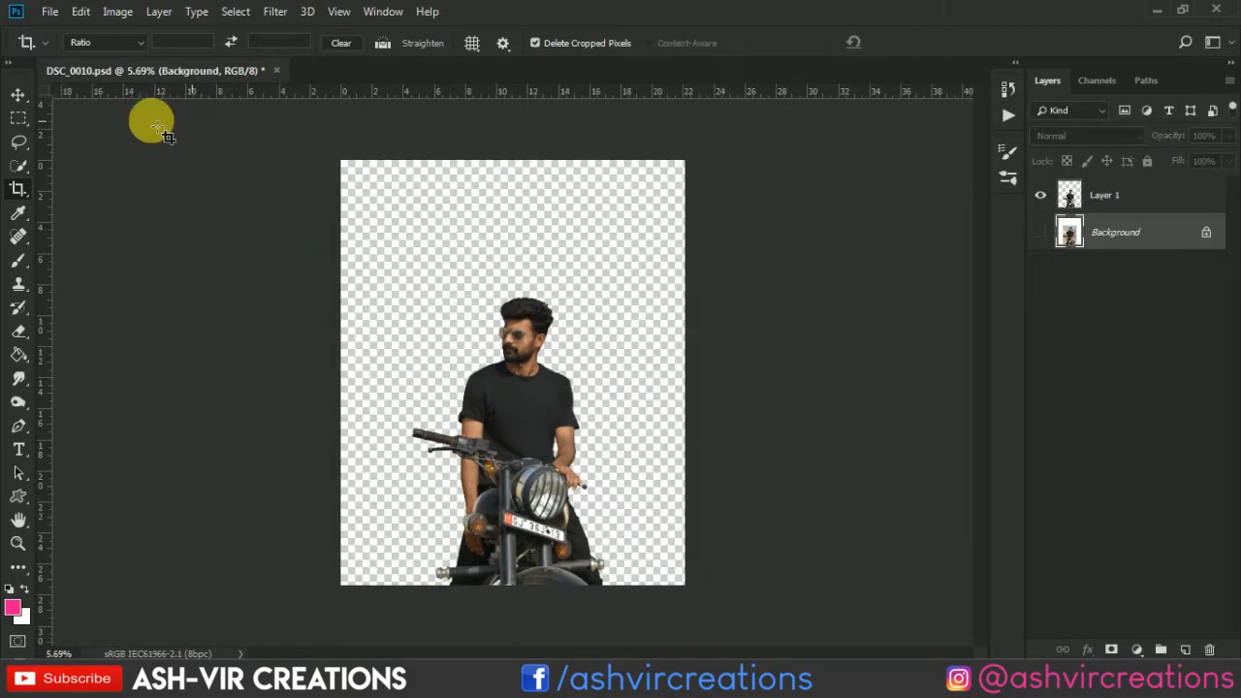
pyautogui.click(18, 93)
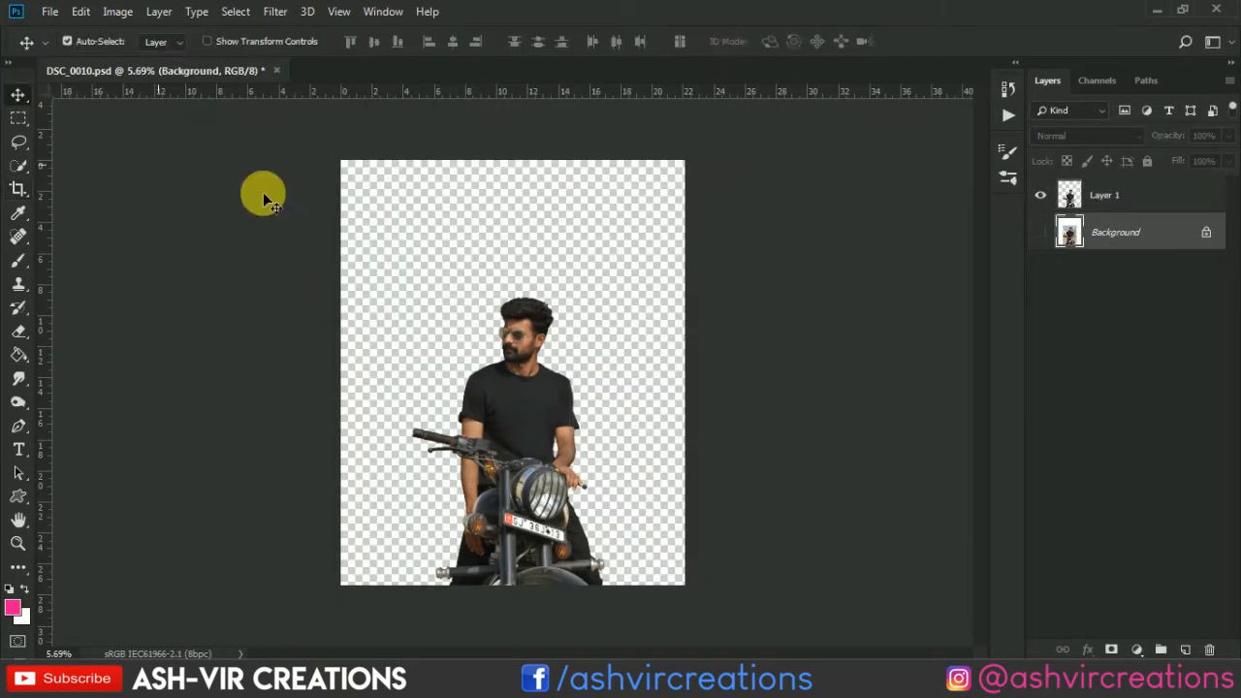
# Open the image apartment-architecture-balcony-358289.jpg from the Desktop.
pyautogui.click(49, 12)
pyautogui.click(65, 46)
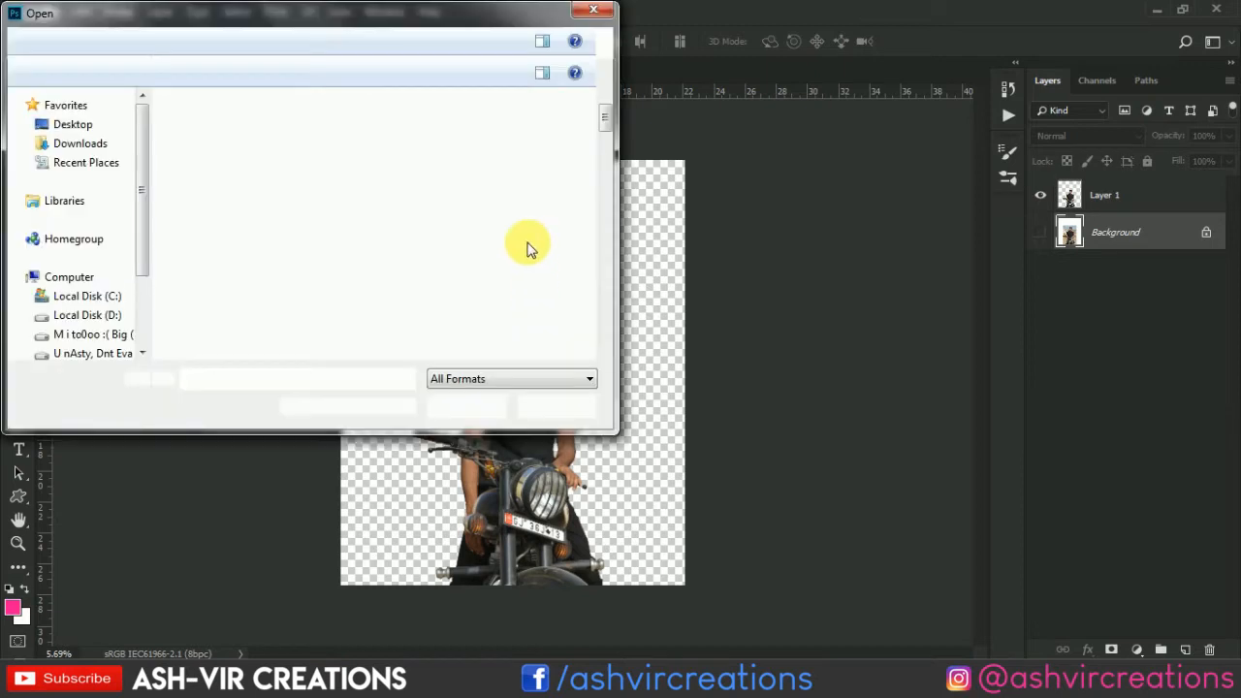
pyautogui.scroll(-3, 605, 145)
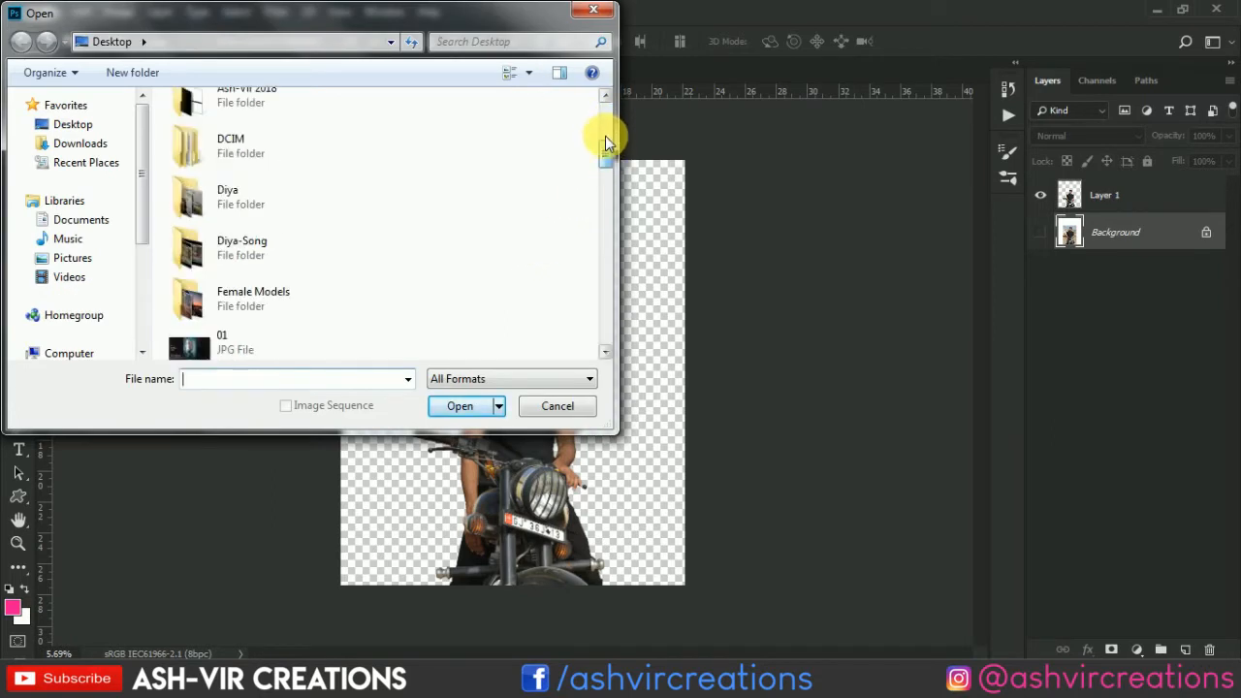
pyautogui.scroll(-5, 605, 164)
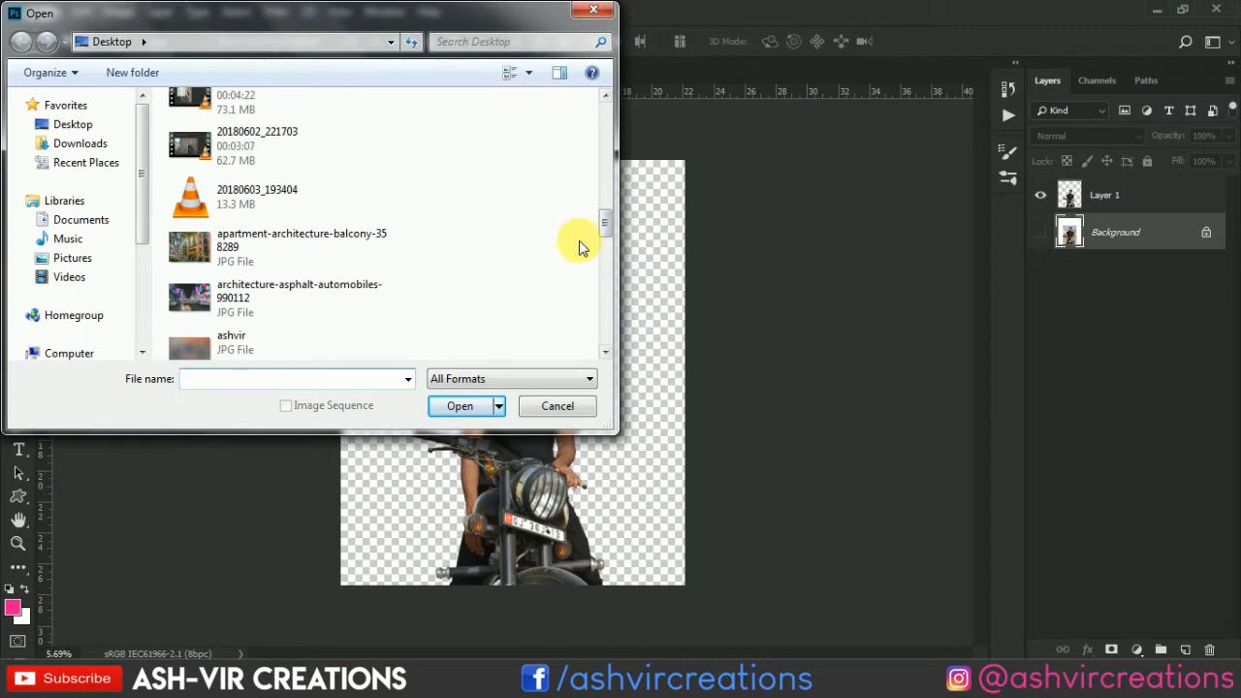
pyautogui.moveTo(602, 233)
pyautogui.mouseDown()
pyautogui.moveTo(613, 339)
pyautogui.moveTo(611, 240)
pyautogui.mouseUp()
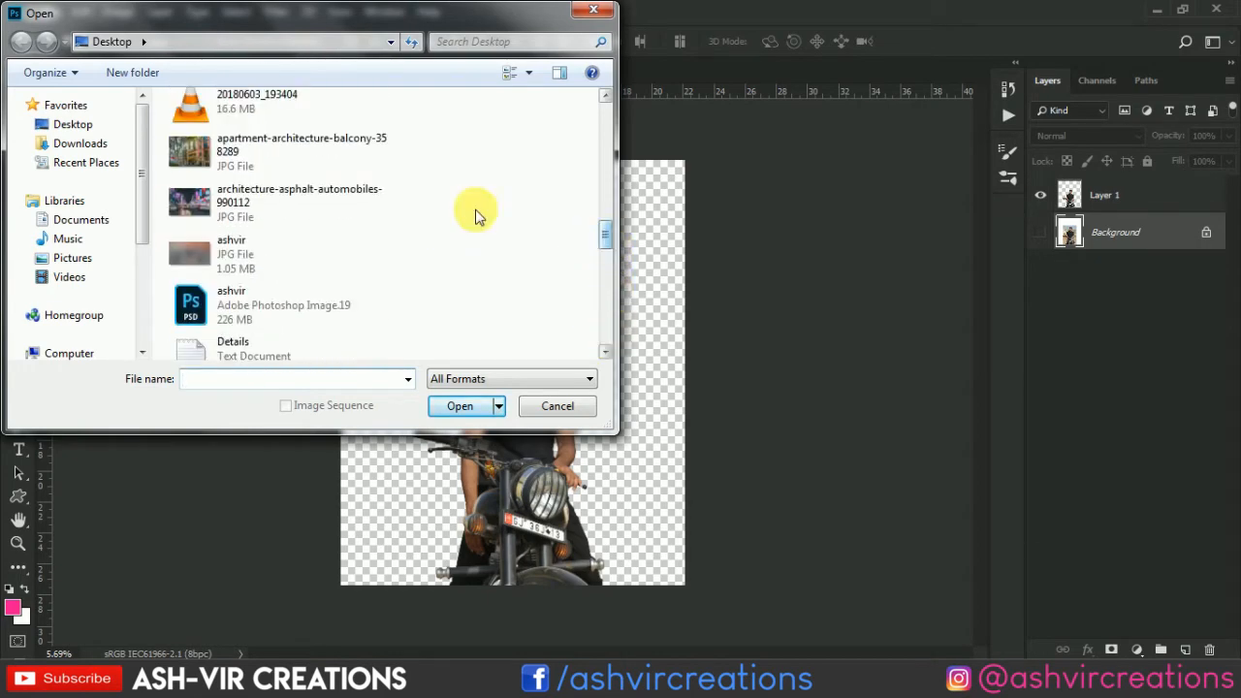
pyautogui.doubleClick(346, 156)
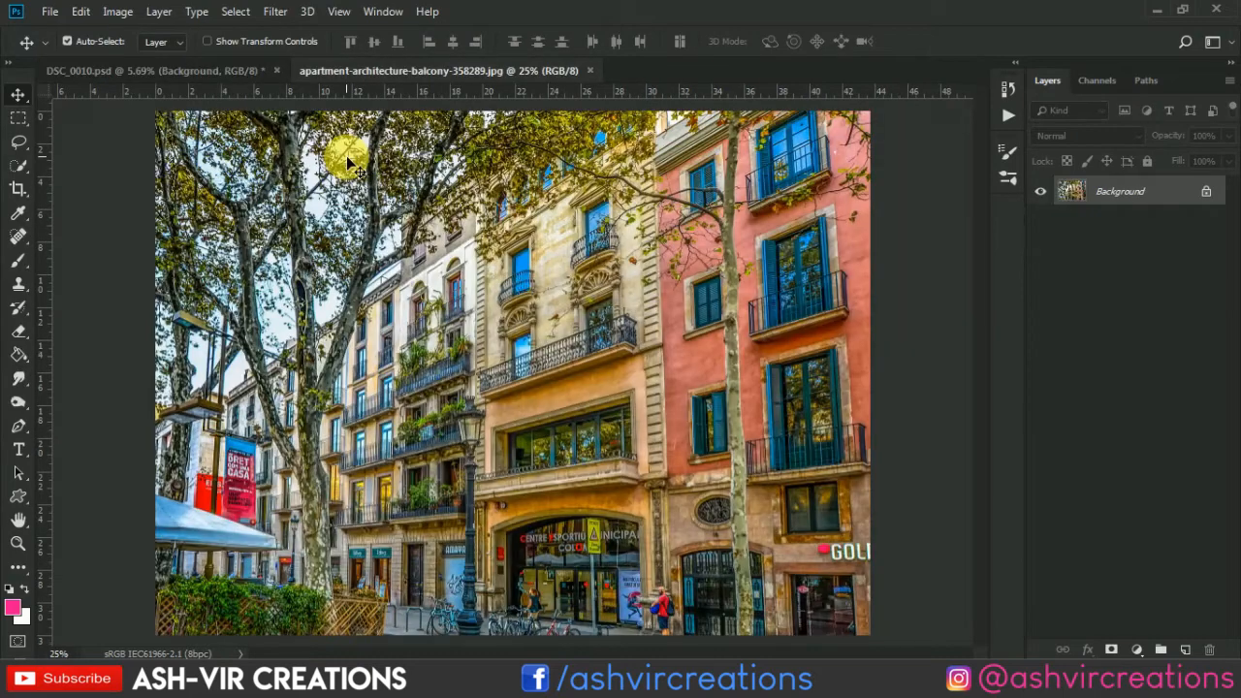
# Convert the street photo's locked background to a regular layer and bring it into DSC_0010.psd beneath the man's cutout.
pyautogui.doubleClick(1167, 204)
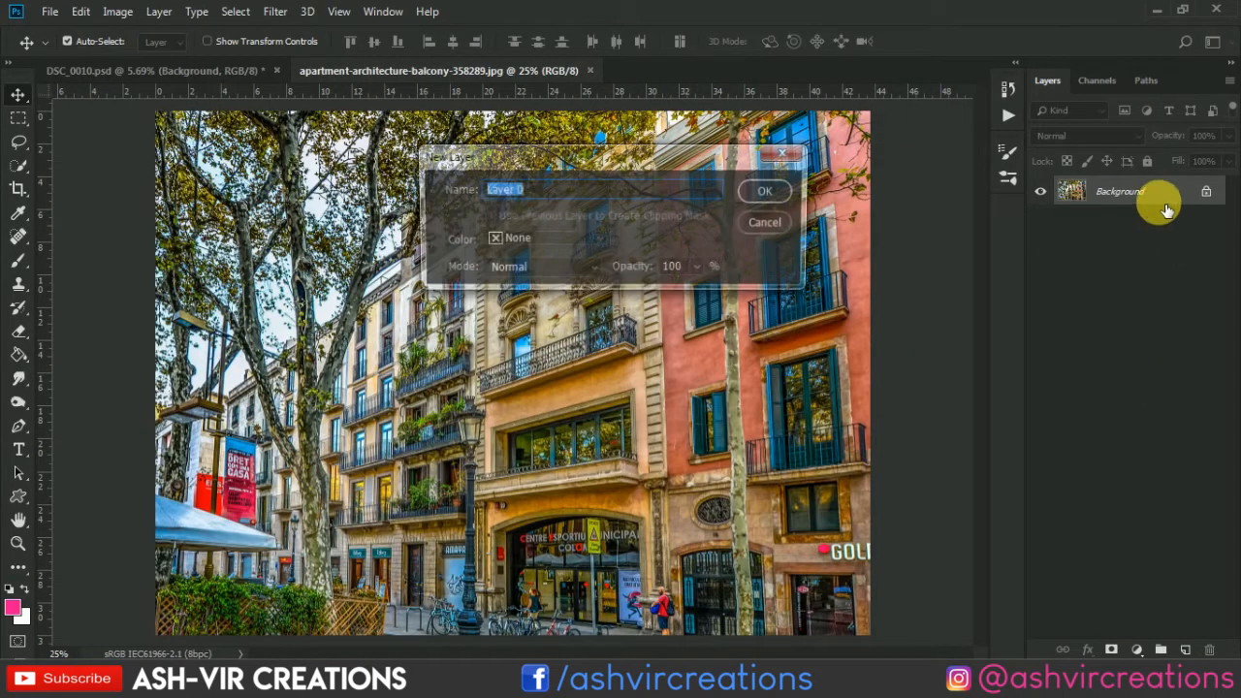
pyautogui.click(782, 189)
pyautogui.scroll(-2, 691, 227)
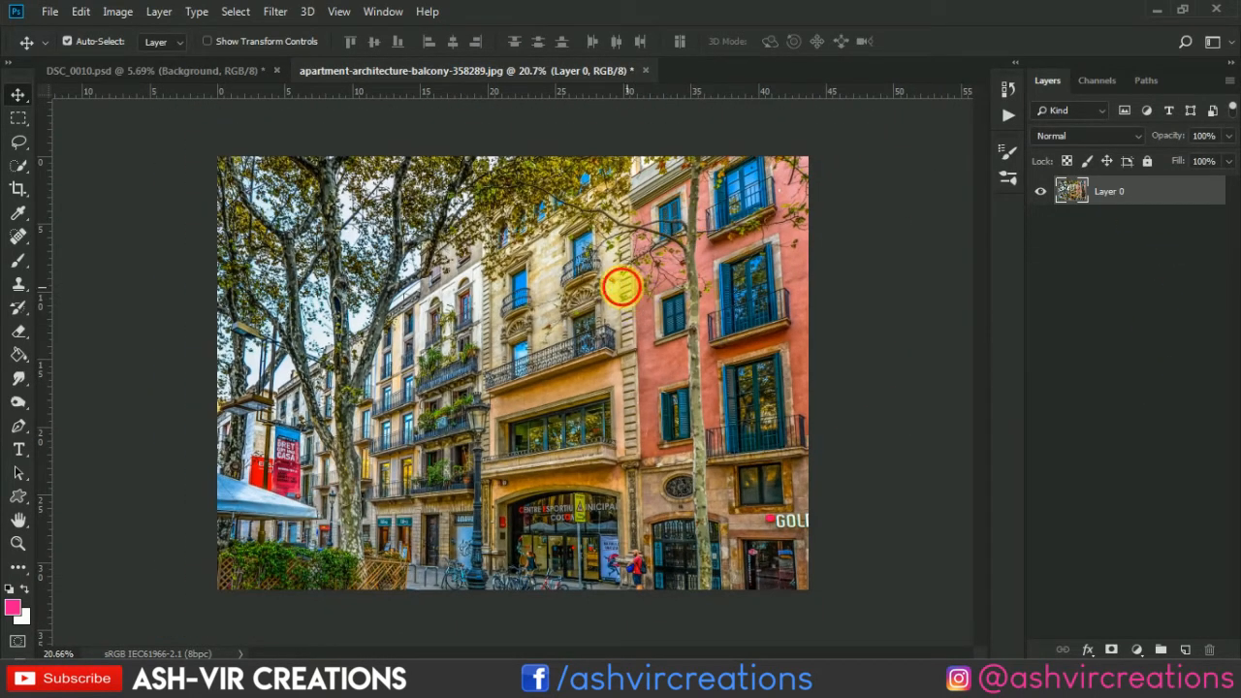
pyautogui.moveTo(620, 286); pyautogui.dragTo(496, 233)
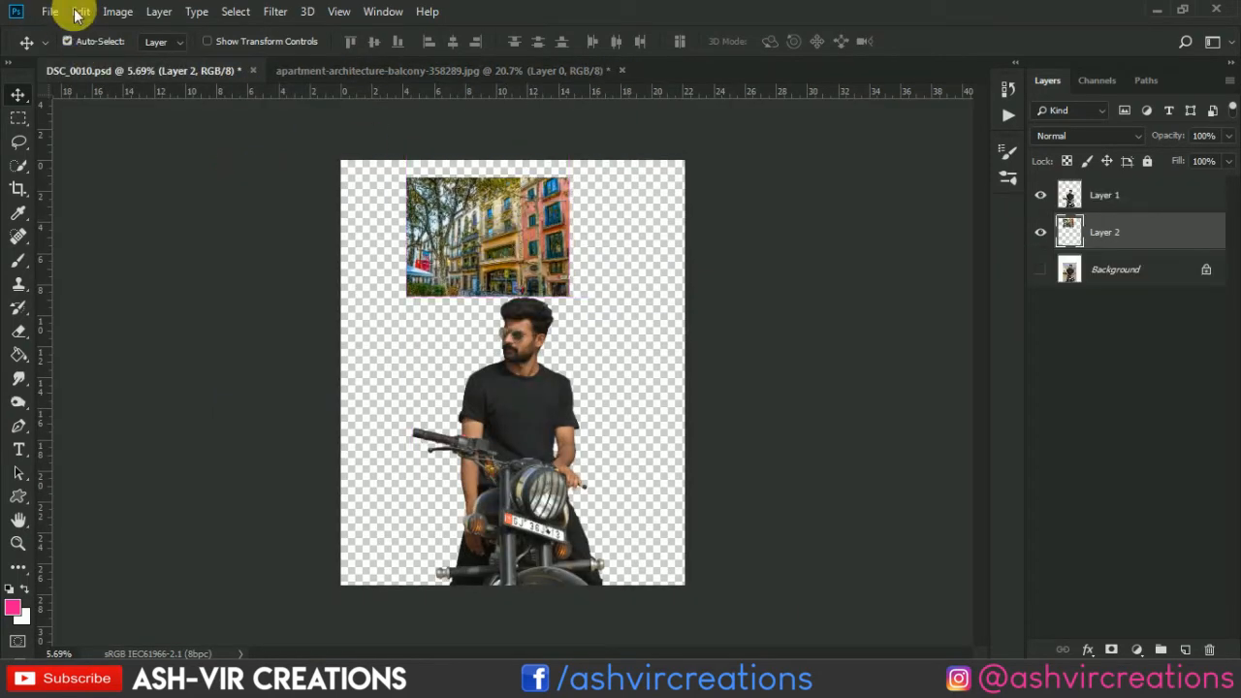
# Free-transform the street layer to about 311% and position it along the canvas's lower edge behind the man.
pyautogui.click(77, 13)
pyautogui.click(172, 388)
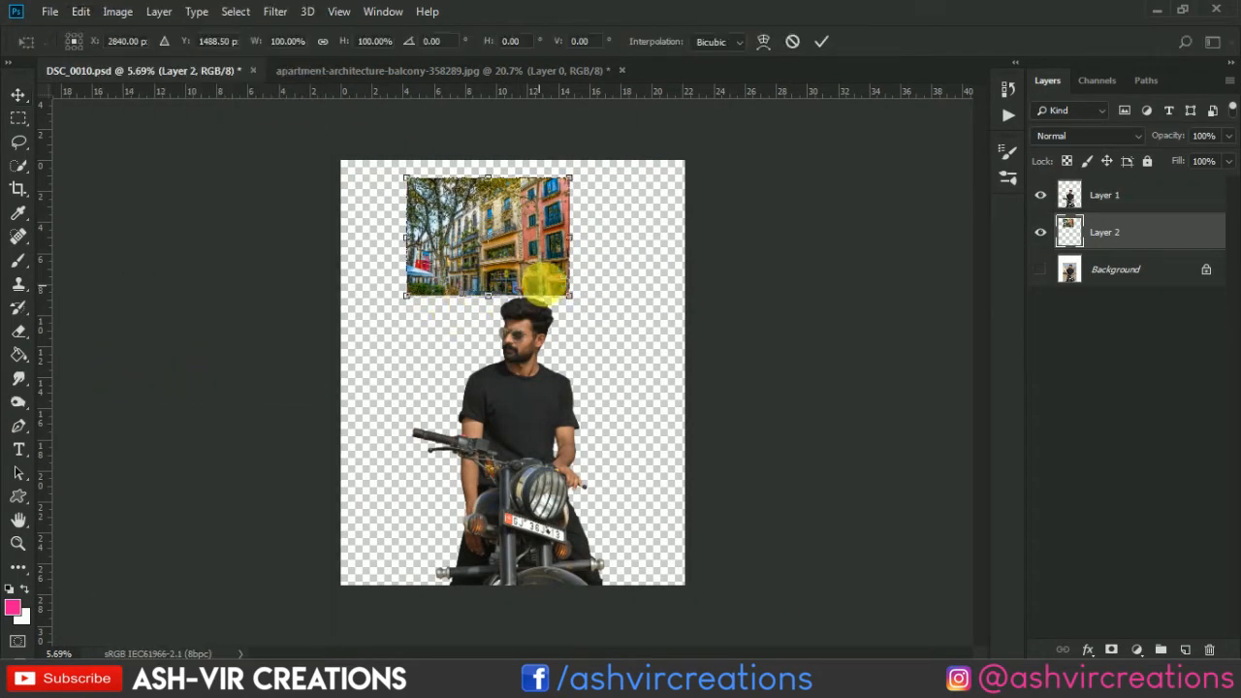
pyautogui.moveTo(579, 303); pyautogui.dragTo(662, 374)
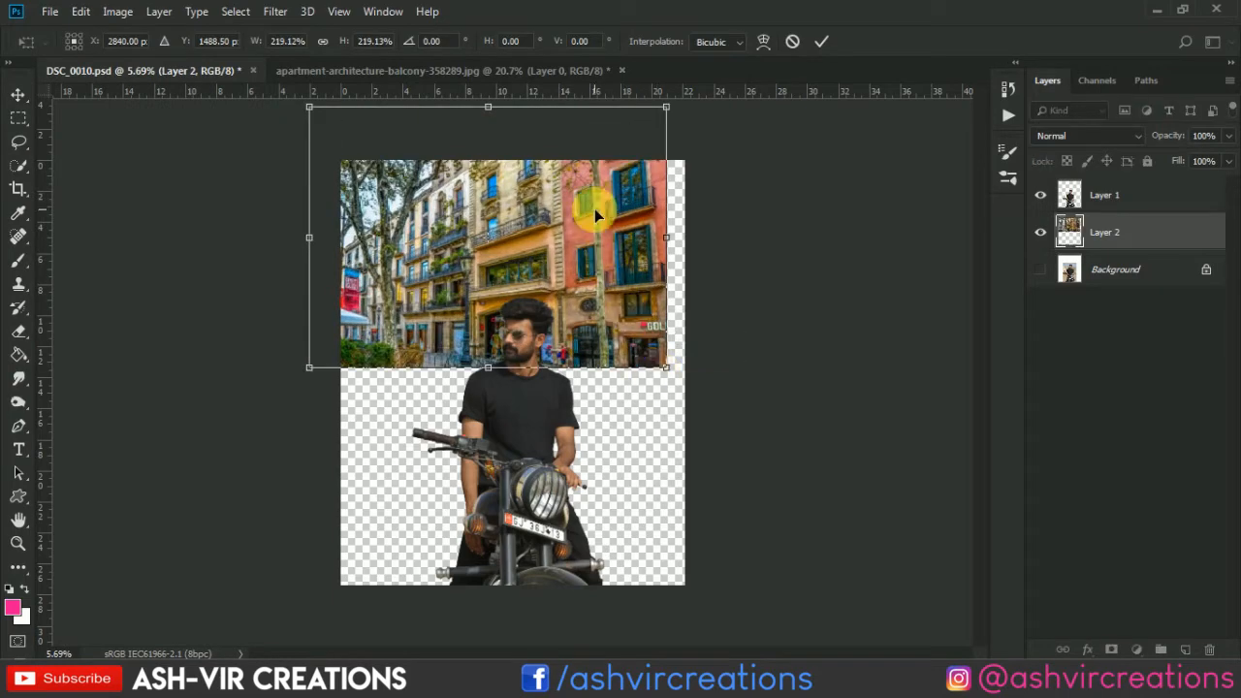
pyautogui.moveTo(594, 208); pyautogui.dragTo(635, 424)
pyautogui.moveTo(691, 323); pyautogui.dragTo(838, 214)
pyautogui.moveTo(734, 280); pyautogui.dragTo(571, 315)
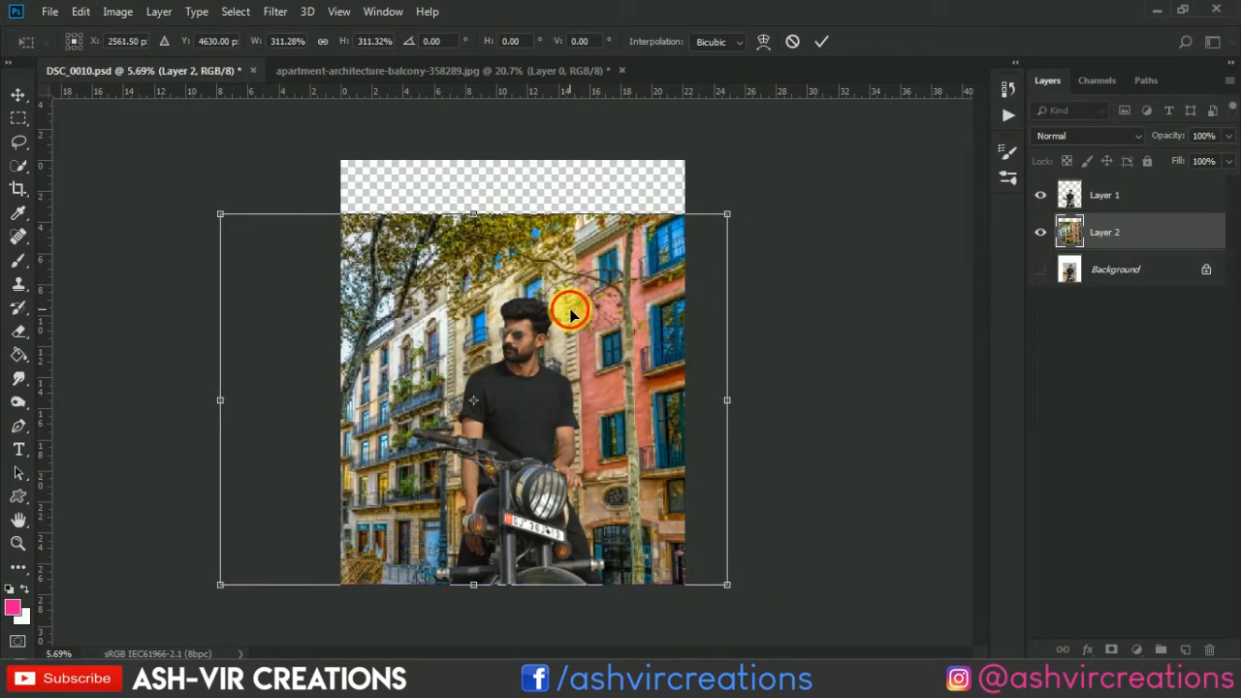
pyautogui.doubleClick(571, 315)
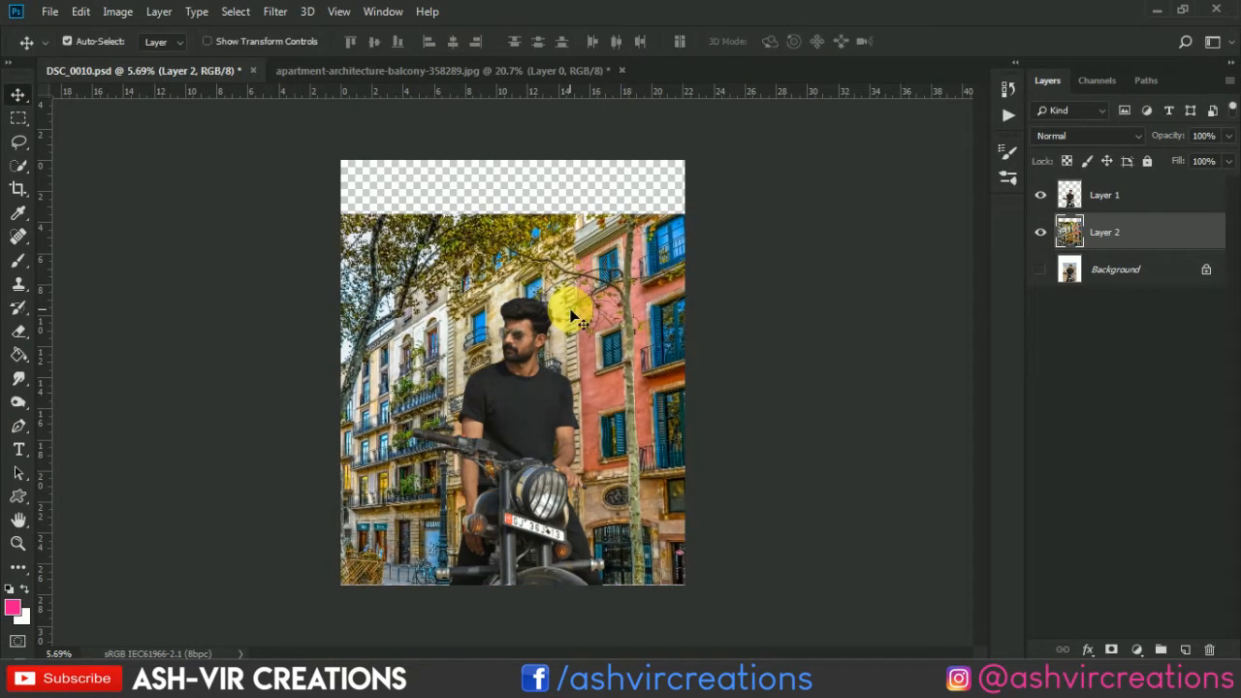
# Enlarge the street layer by about 112% with Free Transform so it covers most of the empty area above the man.
pyautogui.hotkey('ctrl', '+')
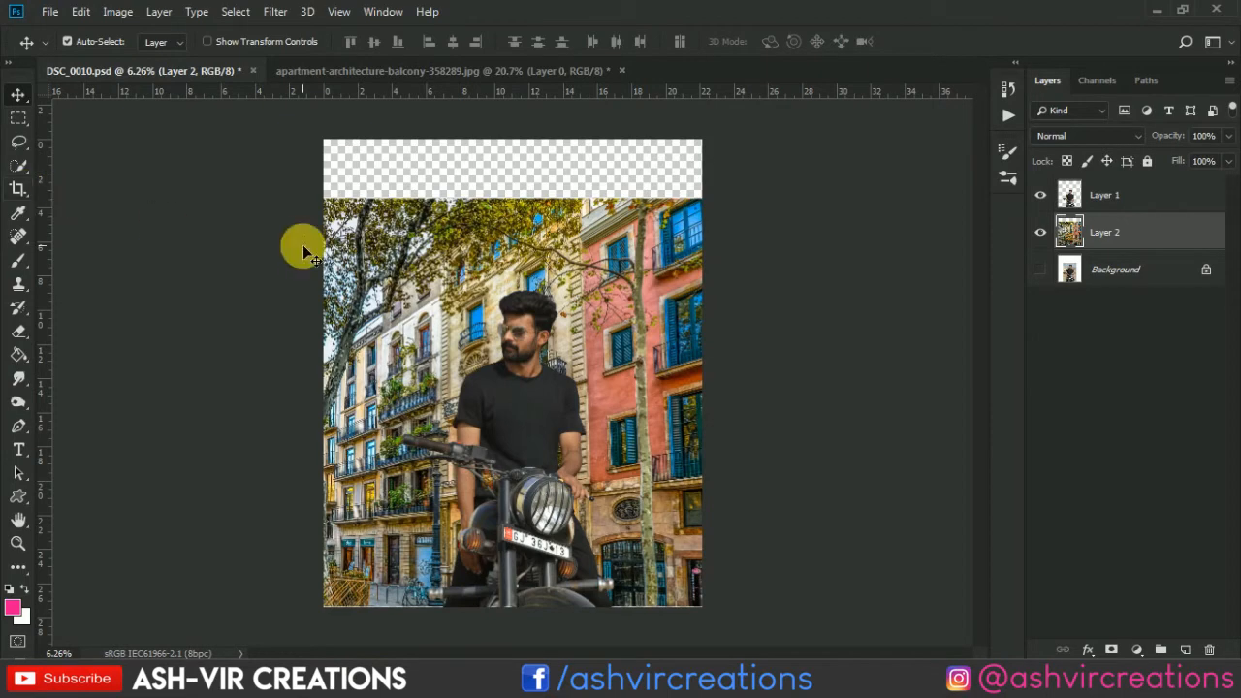
pyautogui.rightClick(439, 223)
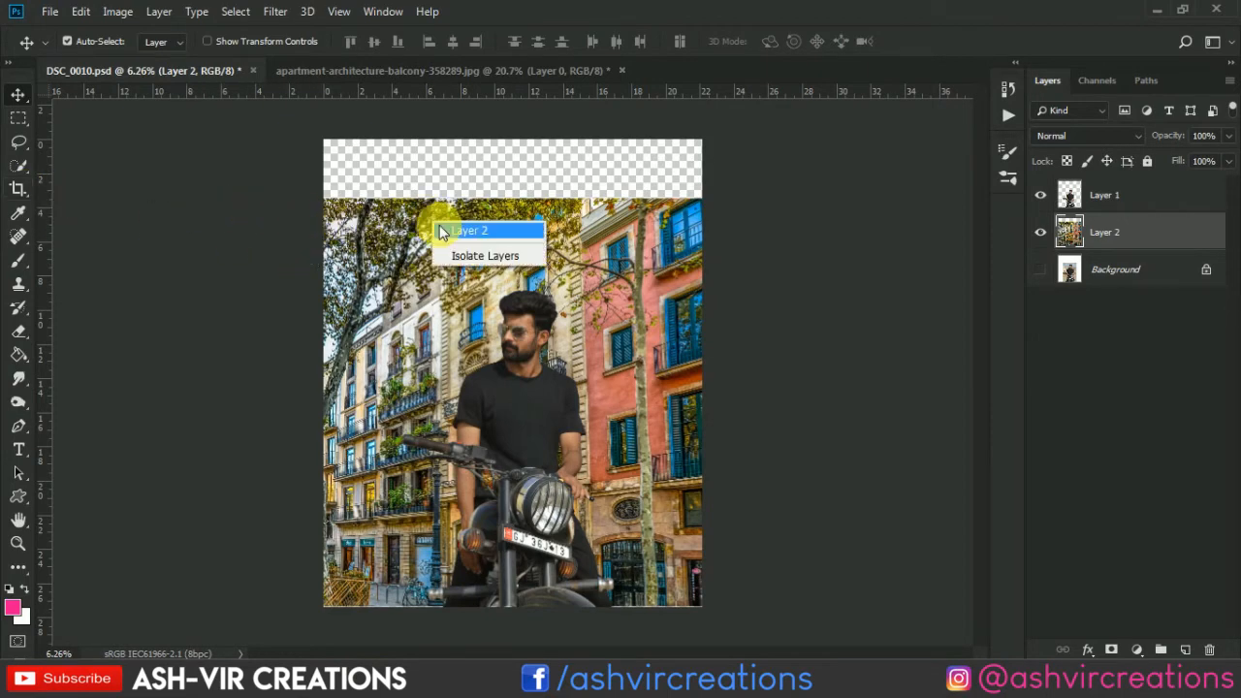
pyautogui.click(440, 224)
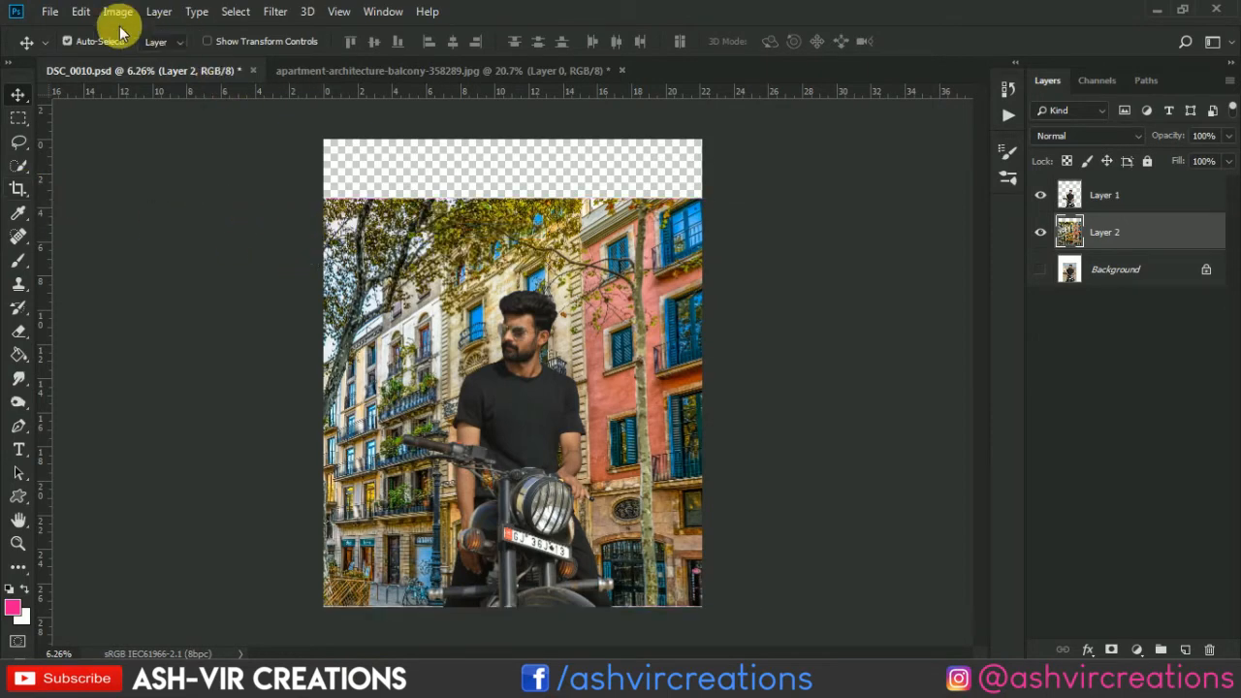
pyautogui.click(81, 11)
pyautogui.click(163, 387)
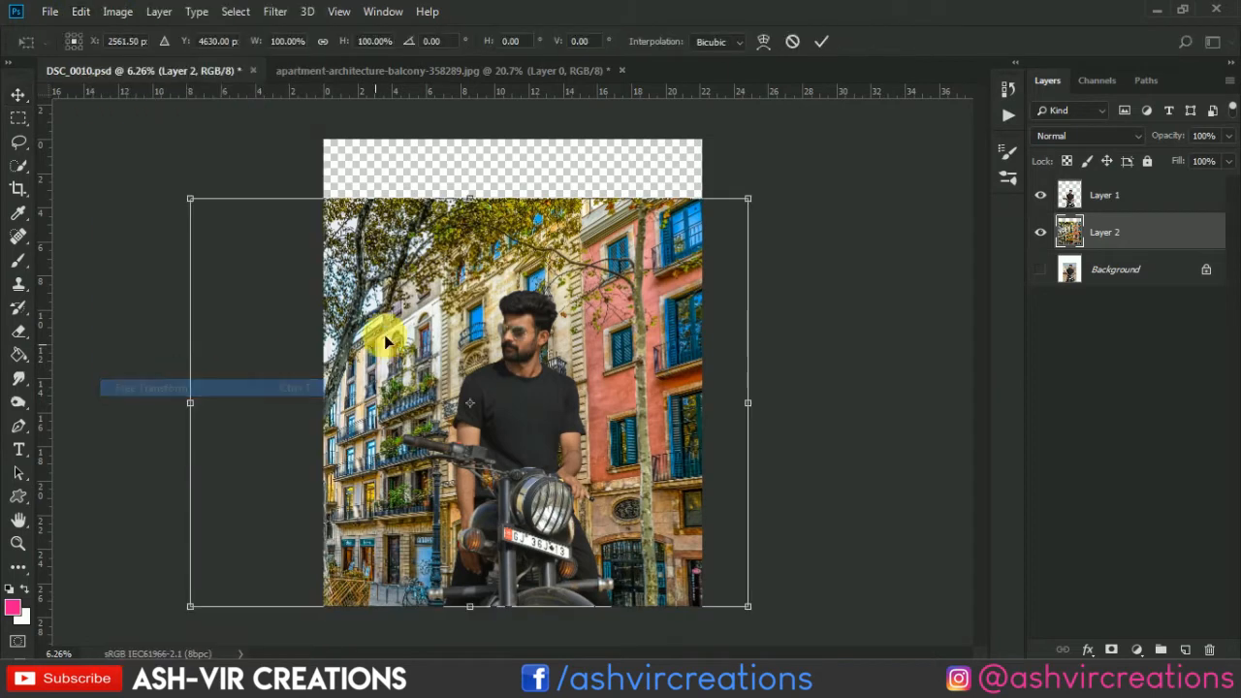
pyautogui.scroll(-2, 473, 327)
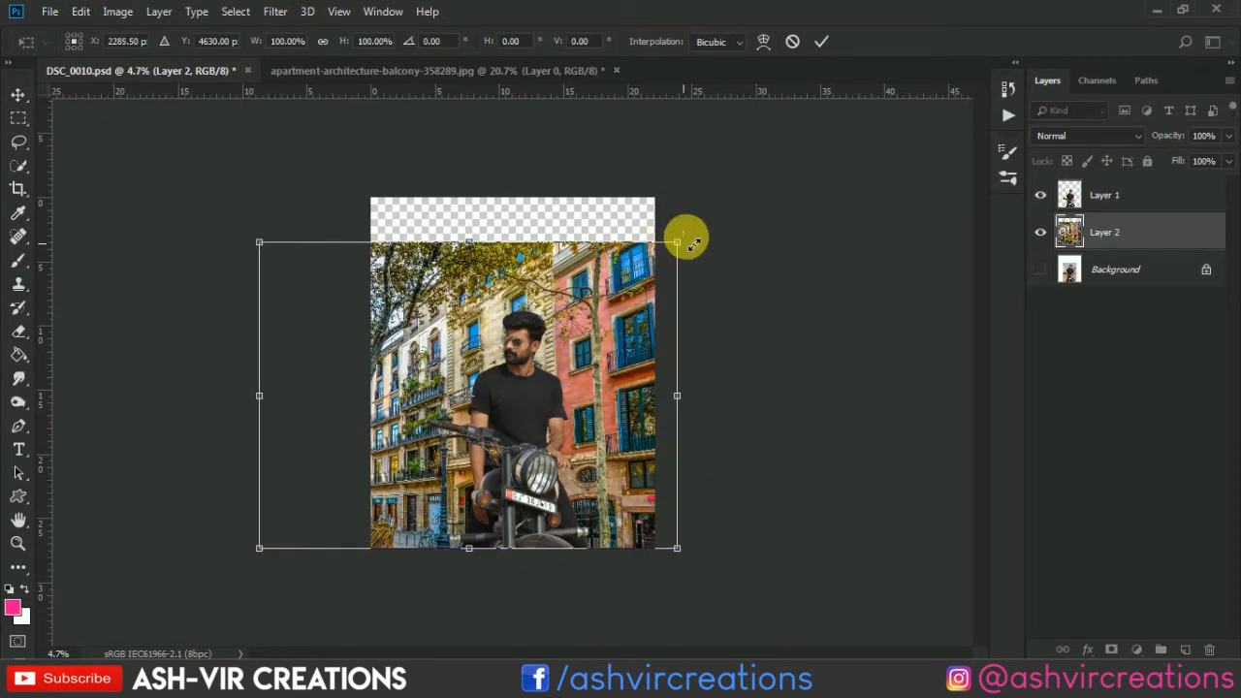
pyautogui.moveTo(678, 242); pyautogui.dragTo(725, 200)
pyautogui.moveTo(648, 287); pyautogui.dragTo(637, 291)
pyautogui.doubleClick(562, 317)
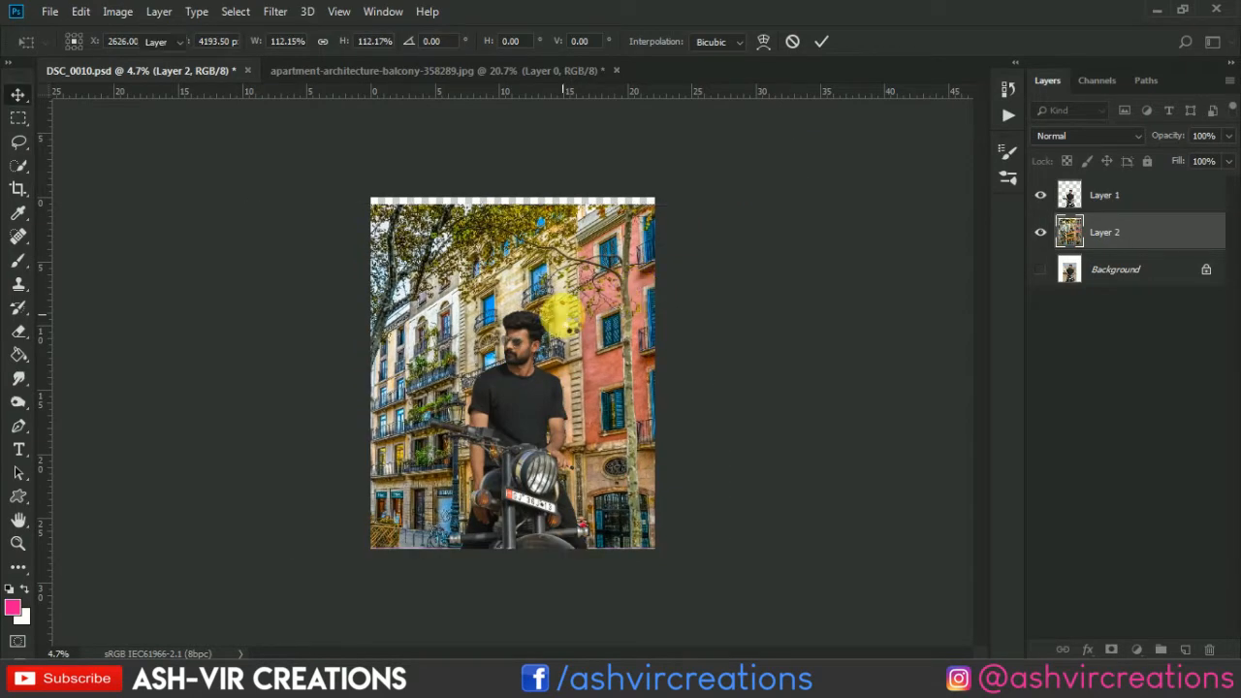
# Shift the street layer sideways to adjust how the buildings line up behind the man.
pyautogui.scroll(3, 563, 314)
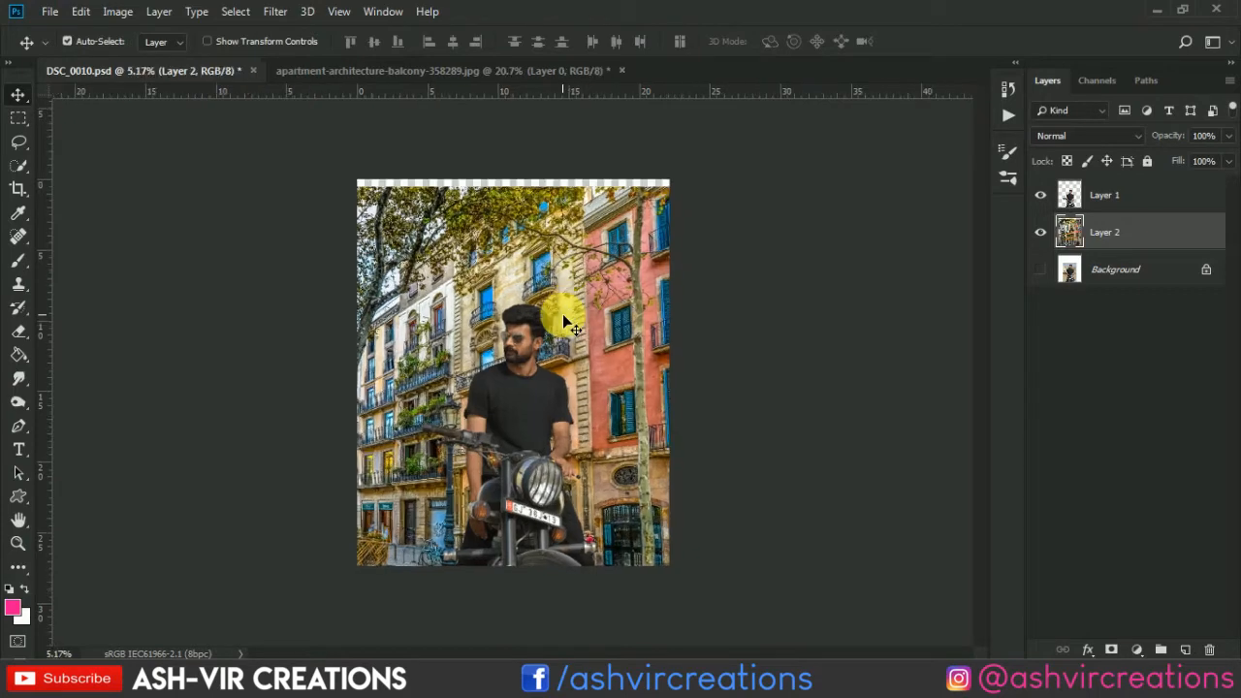
pyautogui.moveTo(610, 334); pyautogui.dragTo(598, 334)
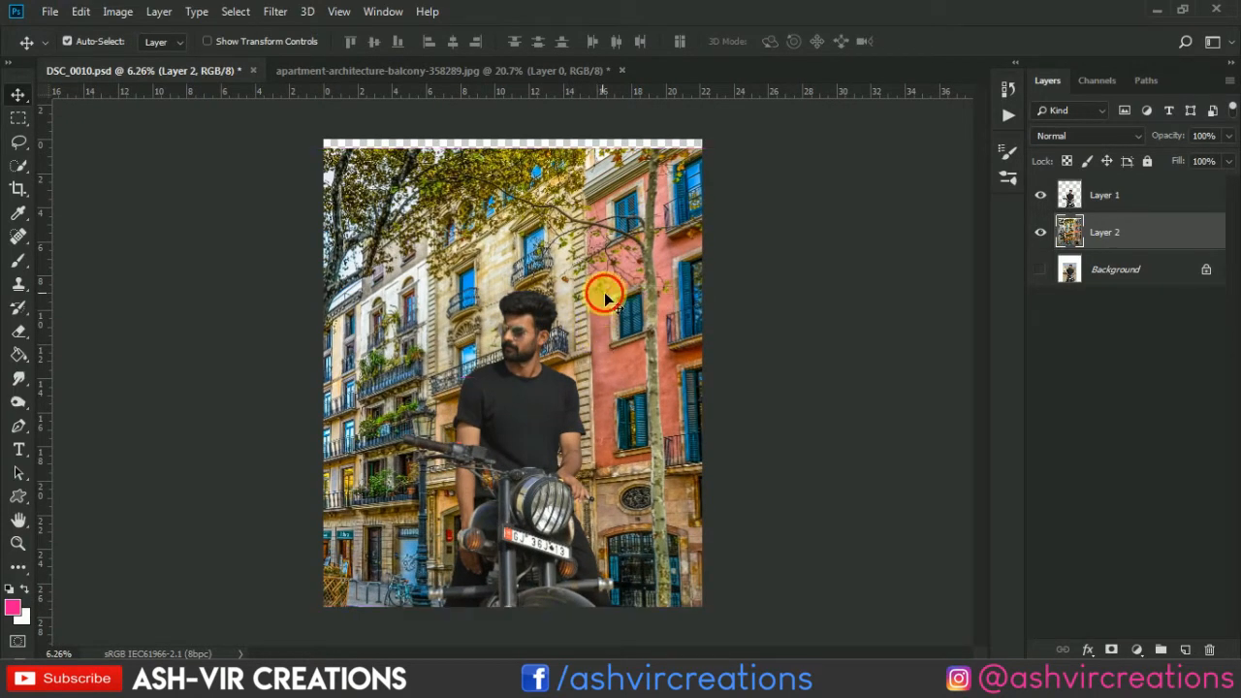
pyautogui.moveTo(603, 286)
pyautogui.mouseDown()
pyautogui.moveTo(675, 289)
pyautogui.moveTo(594, 291)
pyautogui.moveTo(618, 301)
pyautogui.mouseUp()
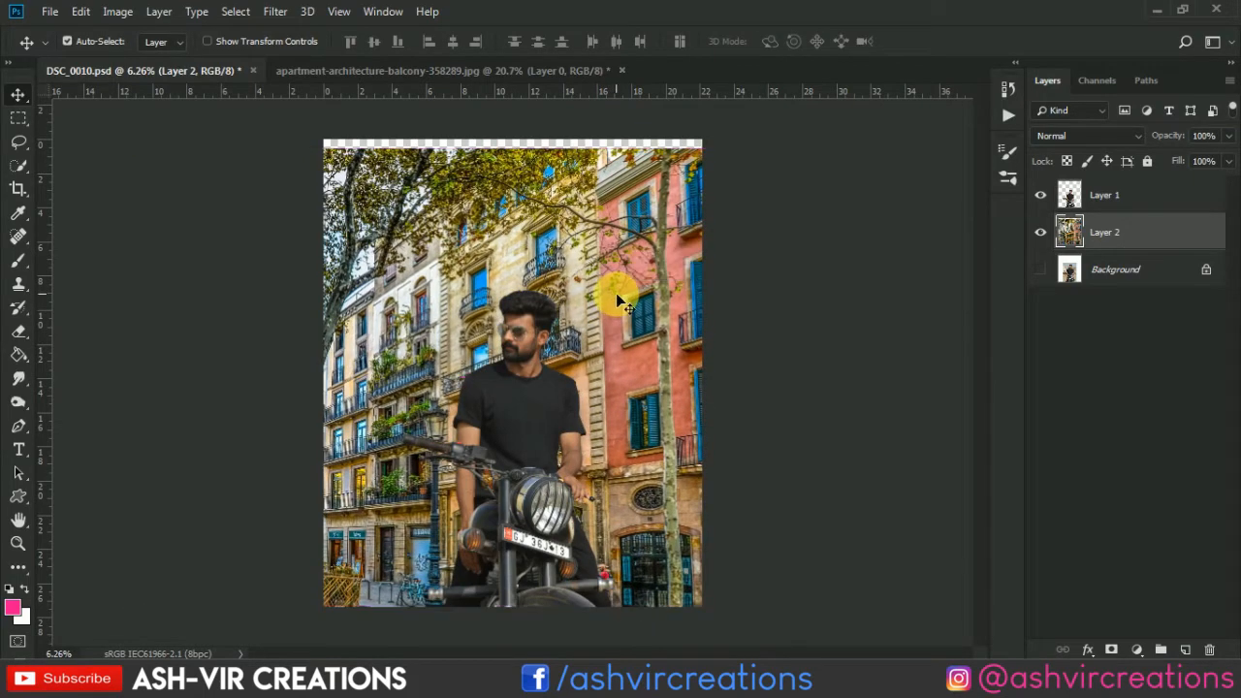
# Crop the canvas's upper edge down to the street layer, removing the transparent strip above the buildings.
pyautogui.click(18, 188)
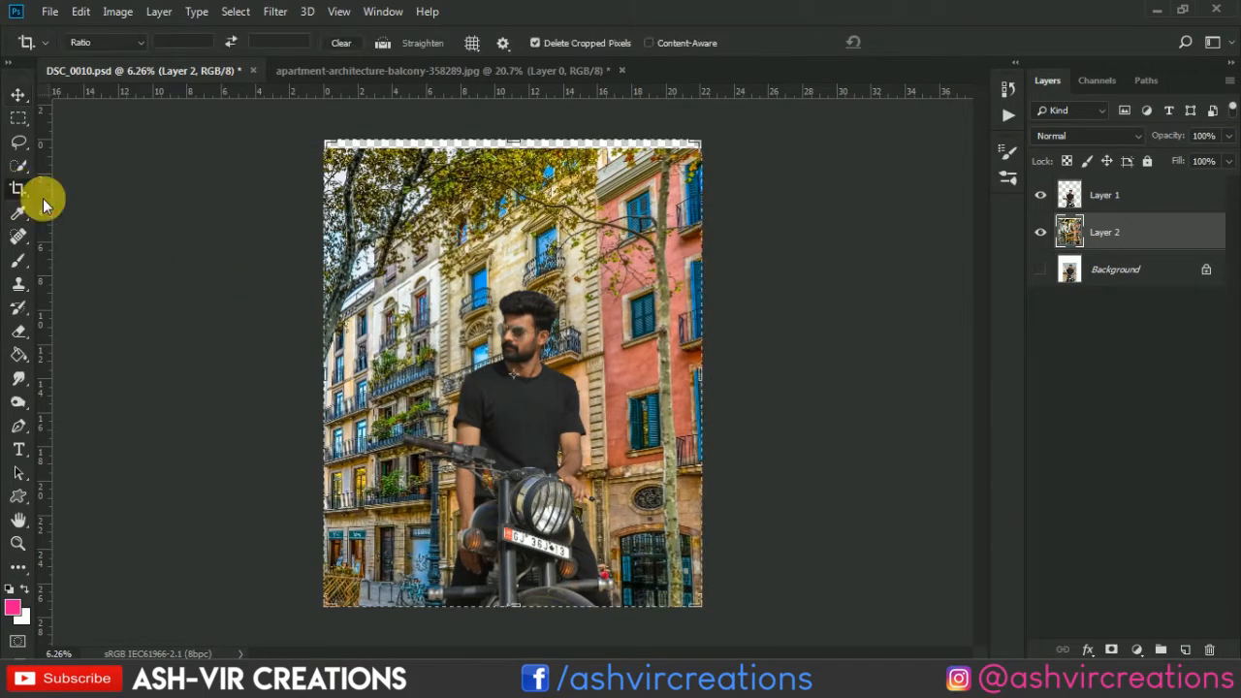
pyautogui.click(427, 320)
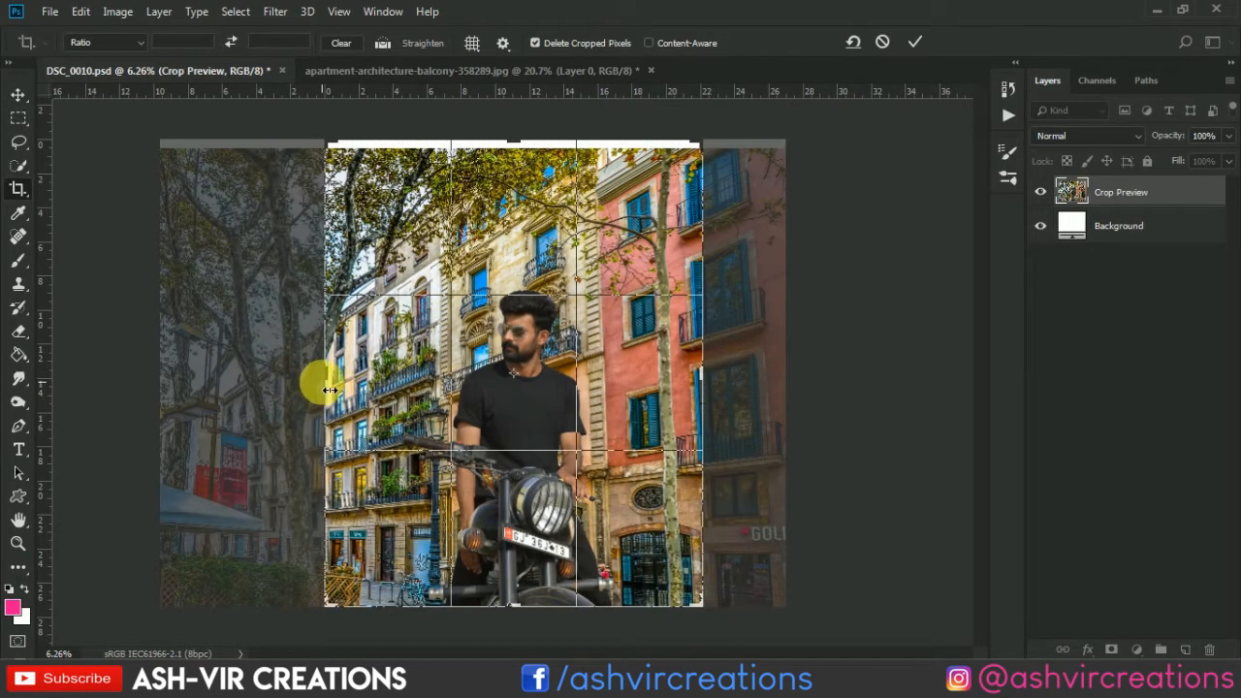
pyautogui.moveTo(330, 389); pyautogui.dragTo(336, 386)
pyautogui.hotkey('ctrl', 'r')
pyautogui.moveTo(528, 145); pyautogui.dragTo(527, 152)
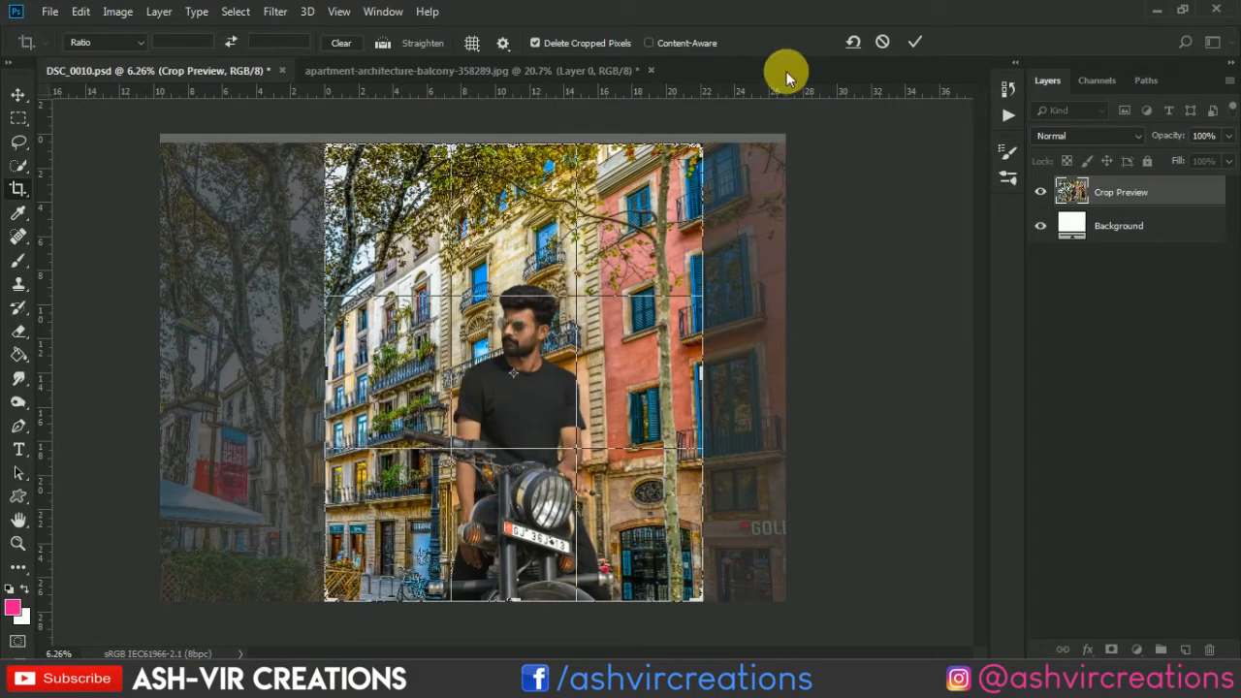
pyautogui.click(898, 45)
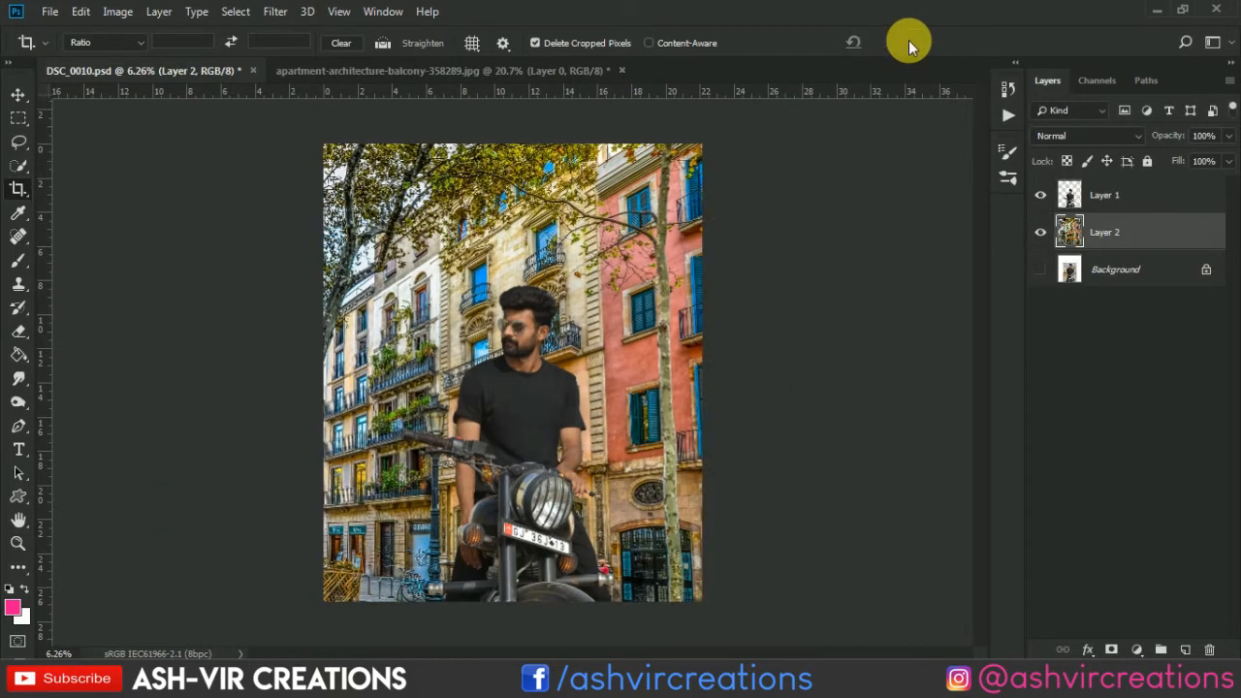
# Apply Lens Blur to the street layer with a hexagon iris and a radius of 100.
pyautogui.click(21, 98)
pyautogui.scroll(1, 531, 324)
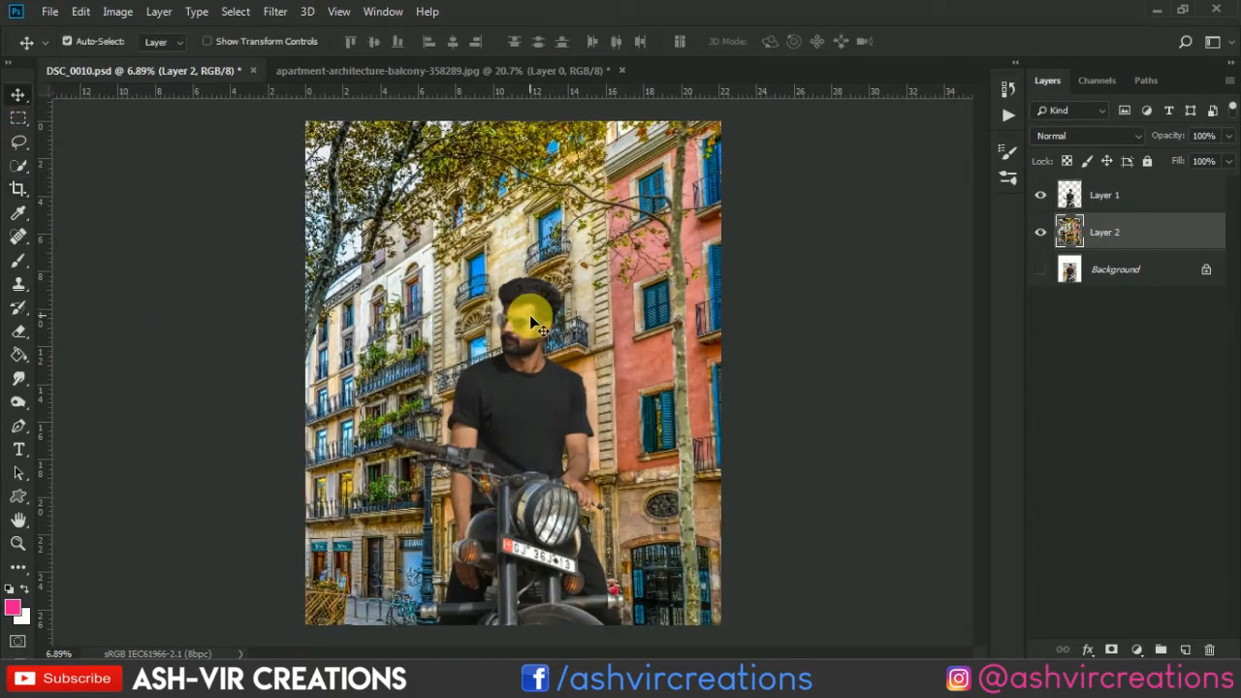
pyautogui.scroll(-1, 531, 324)
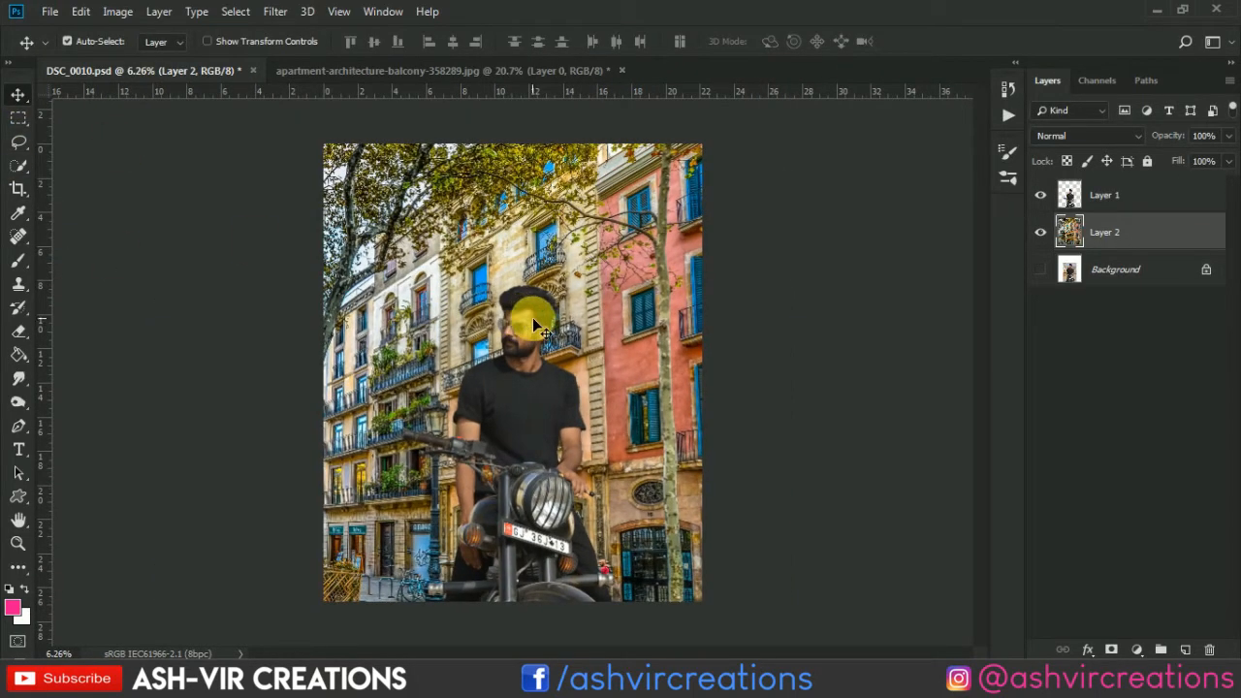
pyautogui.click(275, 11)
pyautogui.moveTo(309, 220)
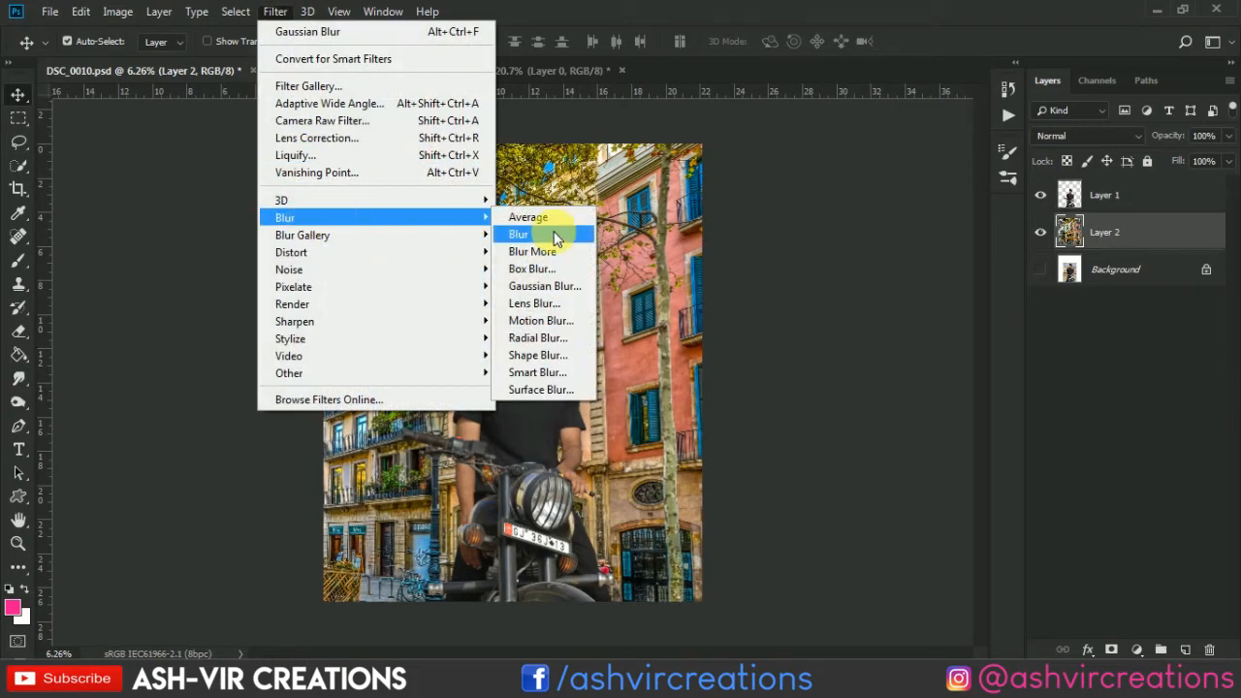
pyautogui.click(551, 305)
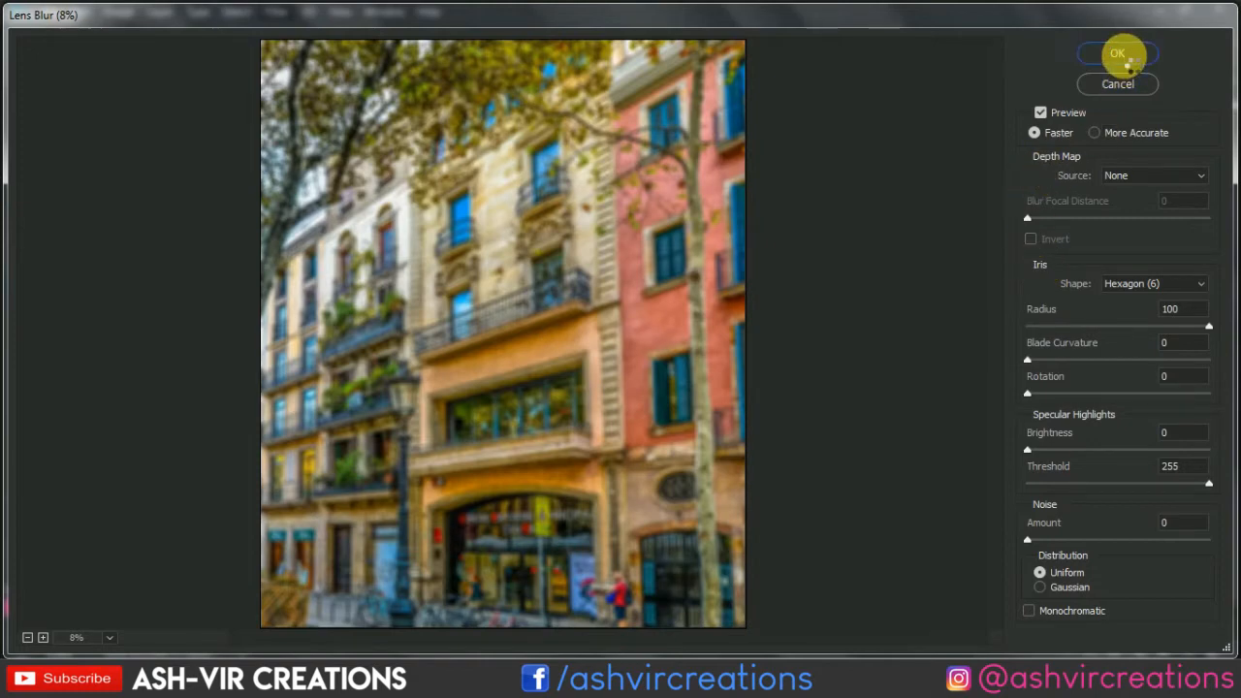
pyautogui.click(1125, 57)
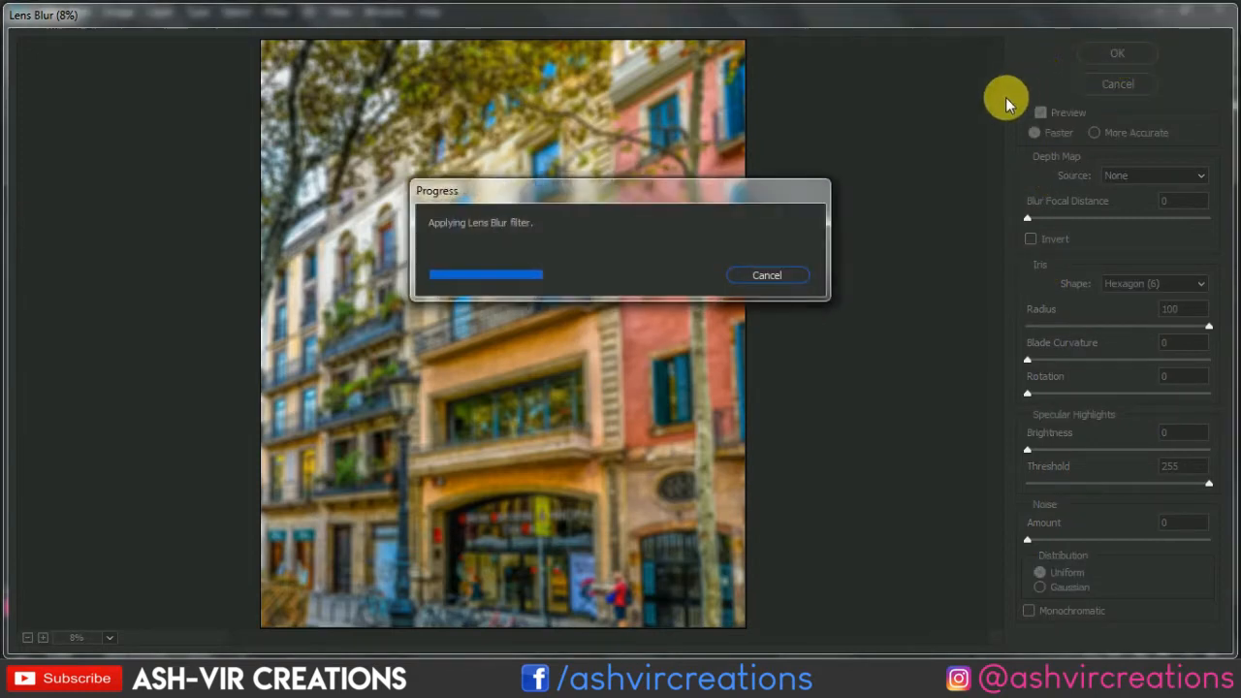
# Reapply the last Lens Blur to the street layer to soften the buildings further.
pyautogui.scroll(1, 727, 324)
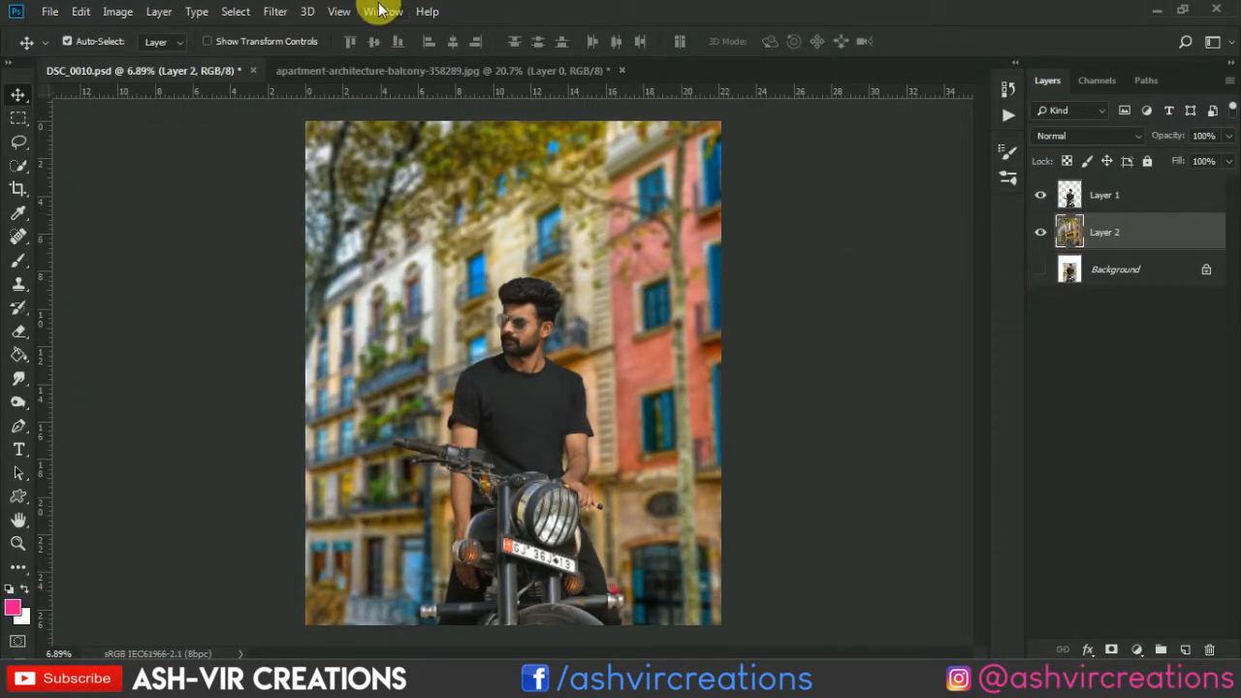
pyautogui.click(275, 11)
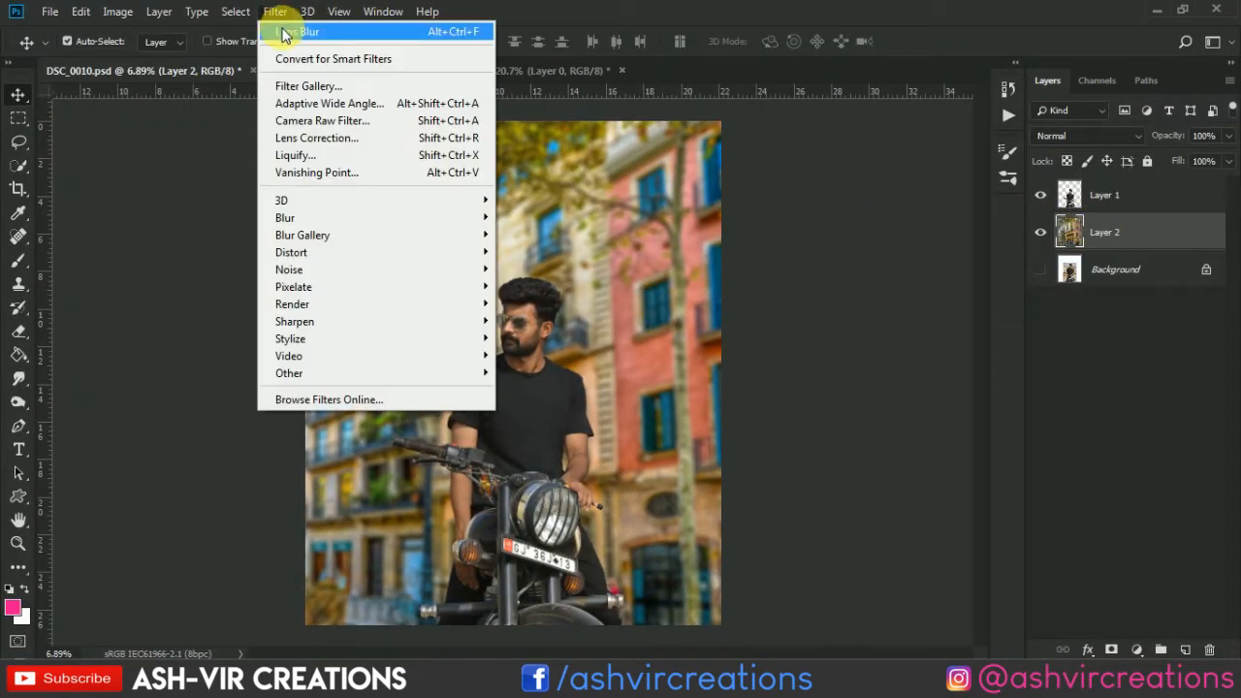
pyautogui.click(284, 32)
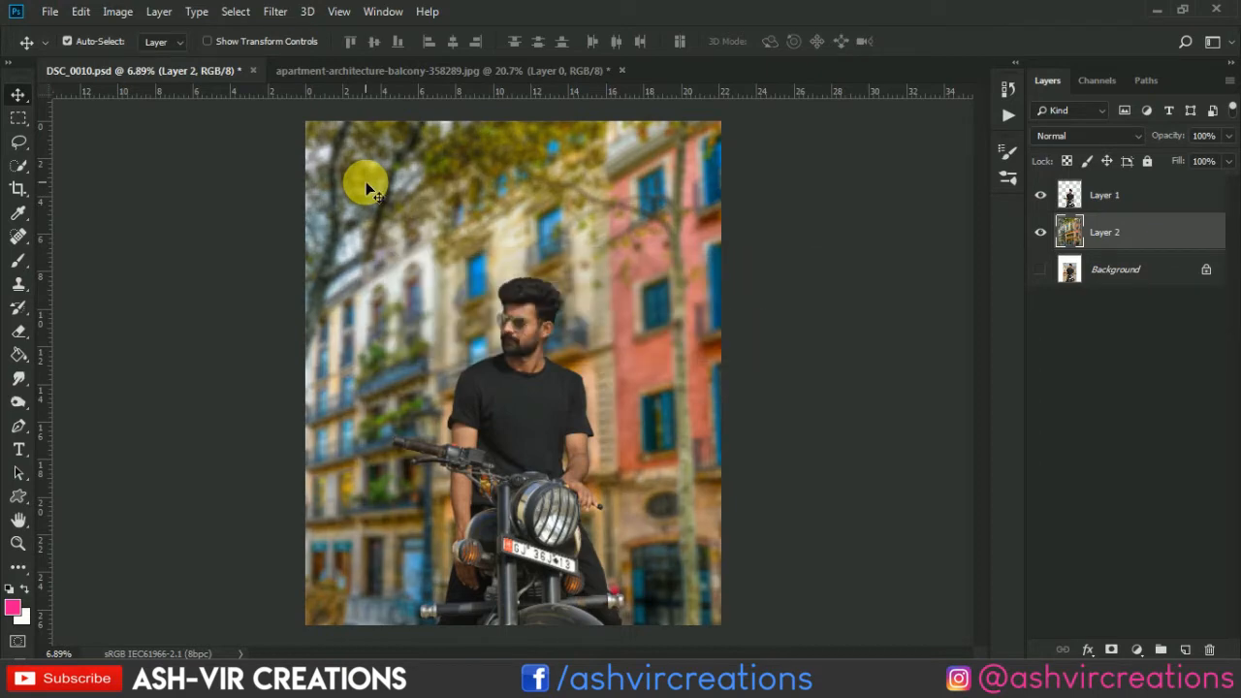
pyautogui.scroll(1, 365, 181)
pyautogui.scroll(-3, 549, 308)
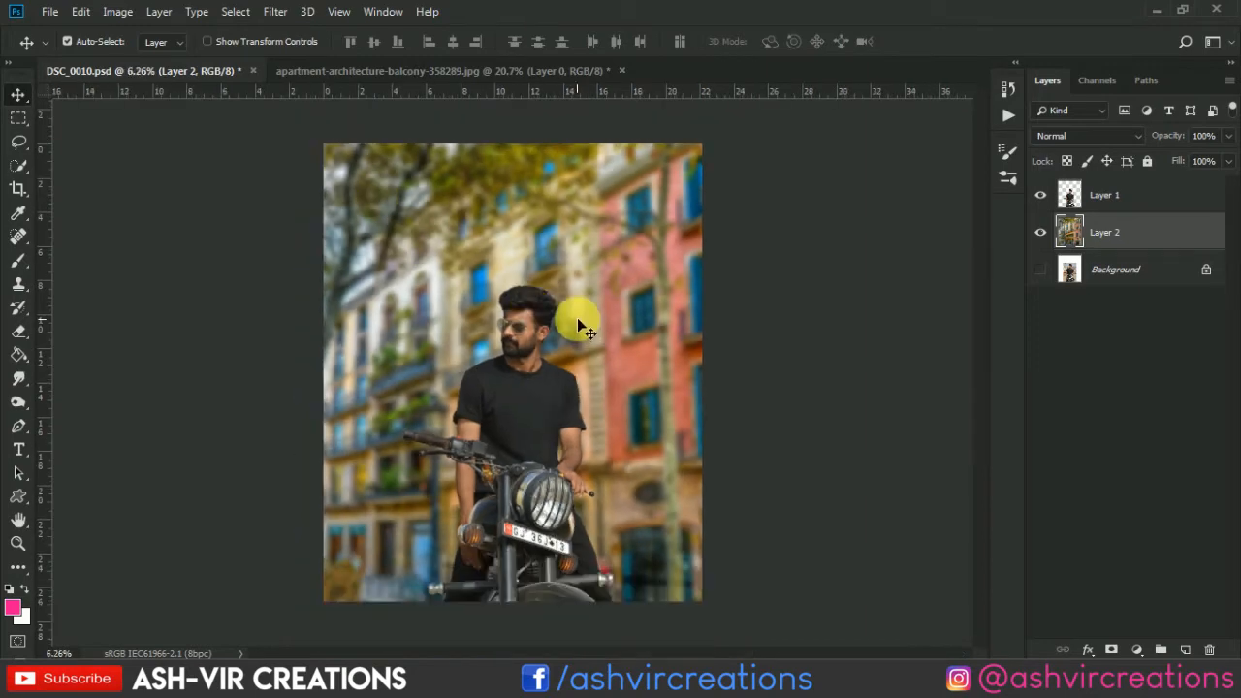
pyautogui.scroll(3, 561, 308)
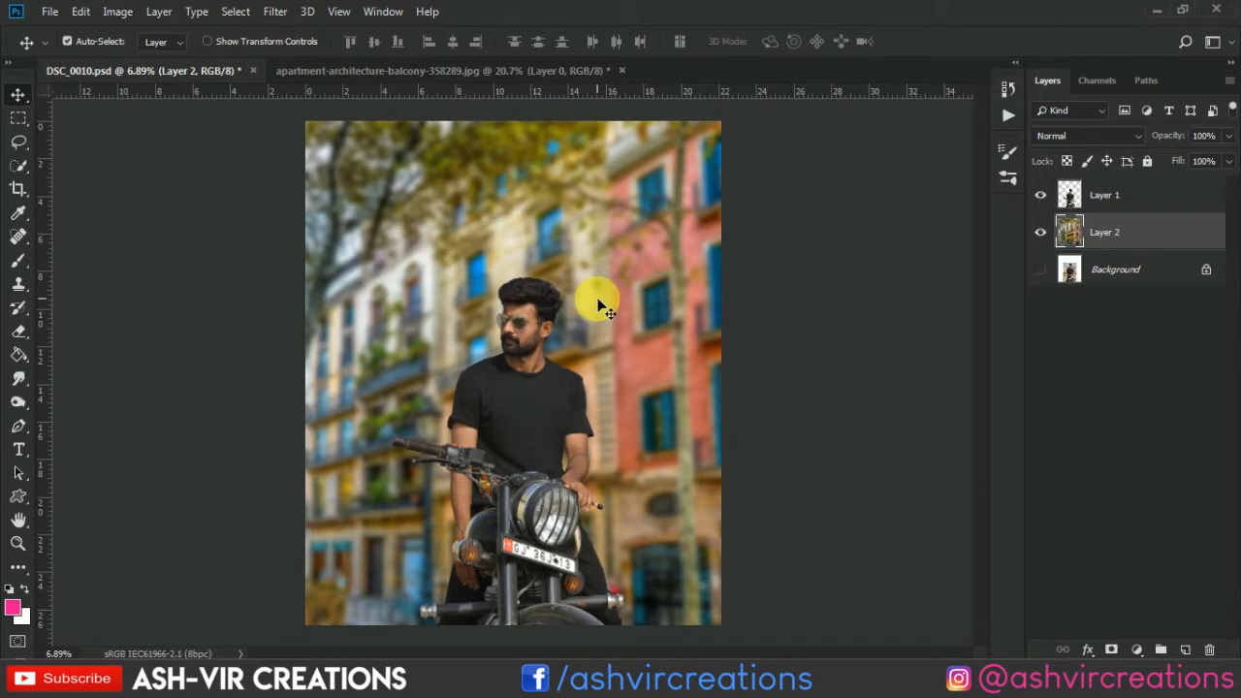
# Smudge the front and upper edges of the man's hair on Layer 1 at 50% strength into soft strands.
pyautogui.scroll(2, 600, 306)
pyautogui.scroll(10, 515, 273)
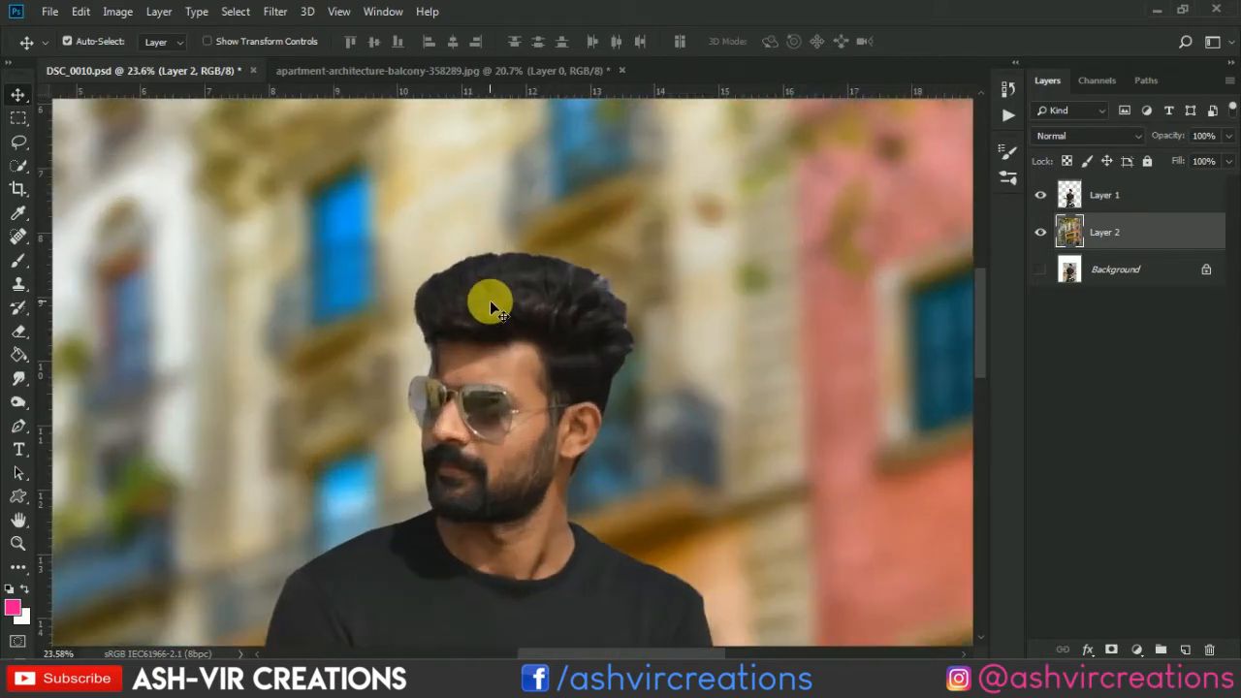
pyautogui.rightClick(490, 302)
pyautogui.click(504, 310)
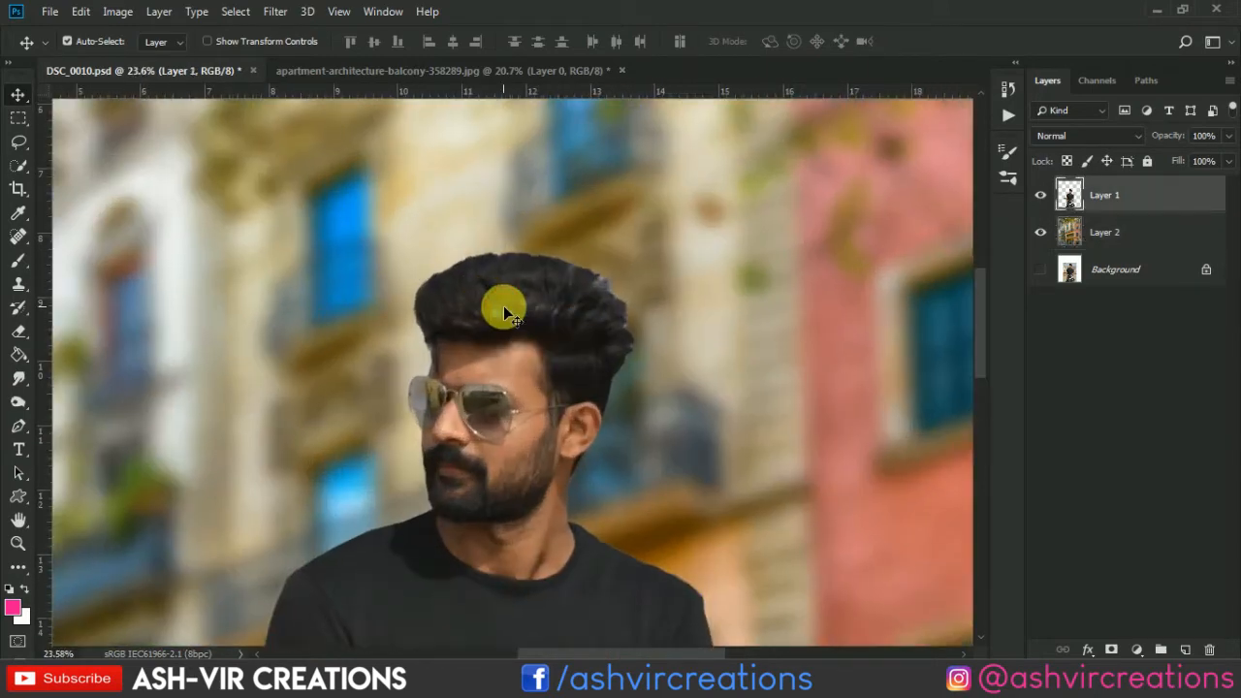
pyautogui.scroll(4, 504, 309)
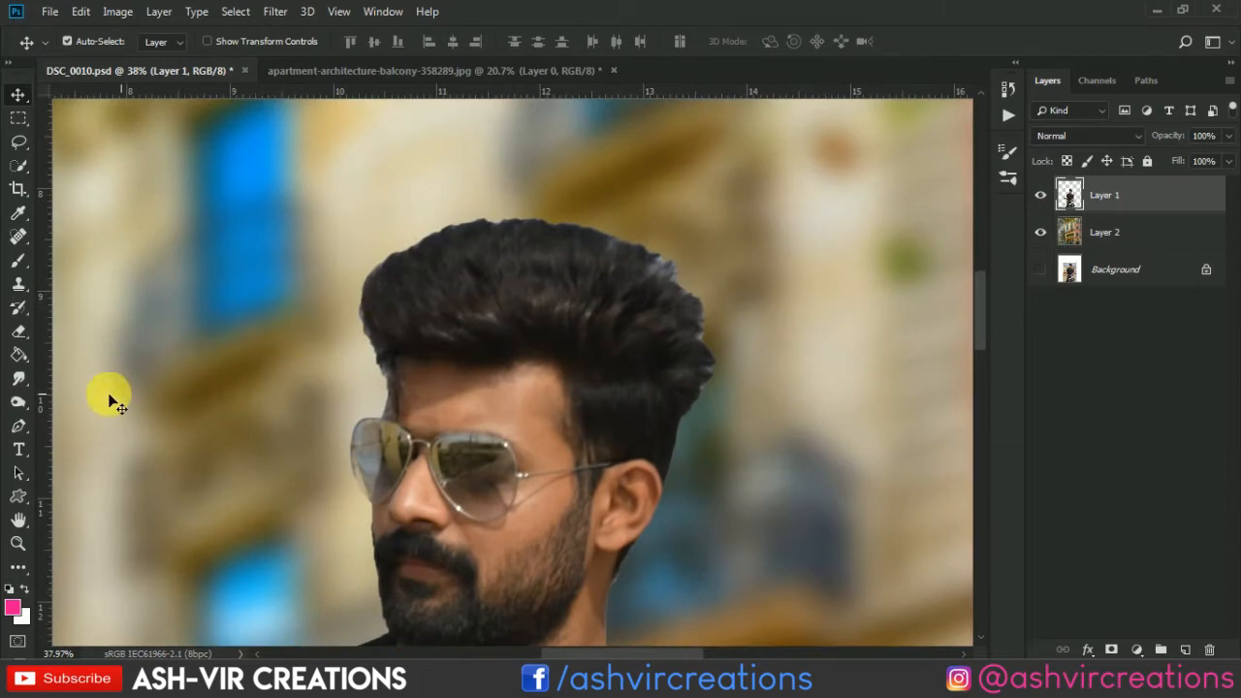
pyautogui.click(19, 379)
pyautogui.scroll(2, 389, 351)
pyautogui.scroll(2, 389, 351)
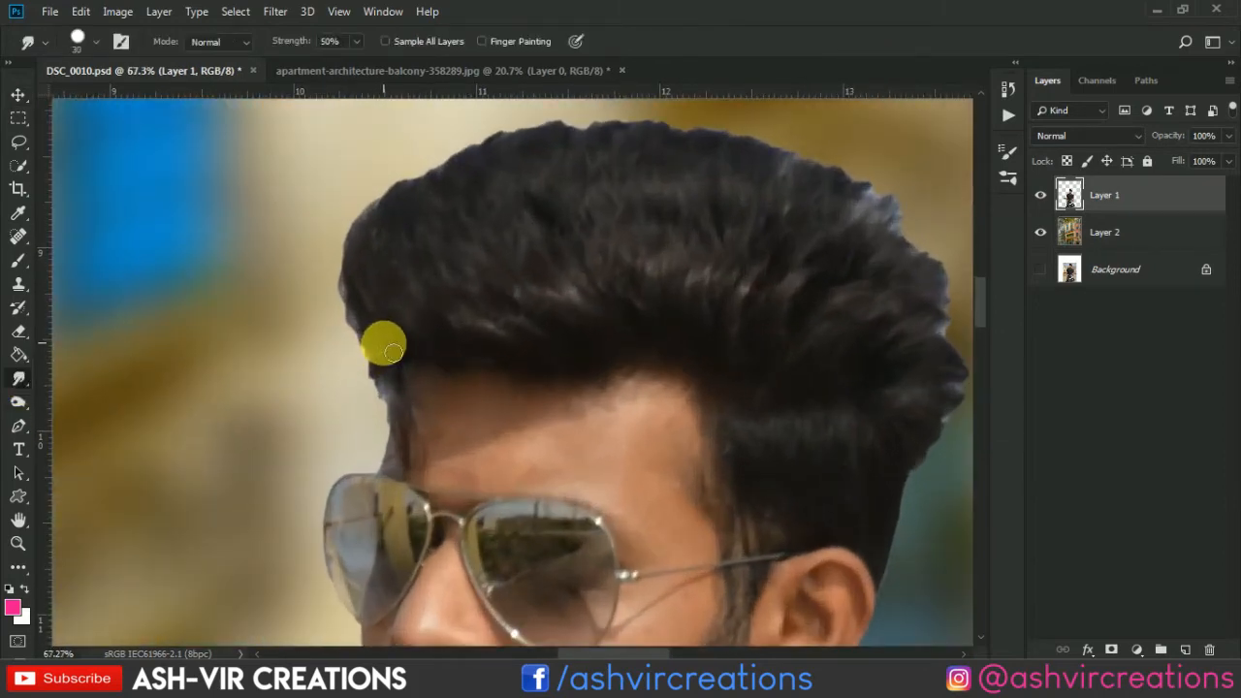
pyautogui.moveTo(393, 352)
pyautogui.mouseDown()
pyautogui.moveTo(358, 354)
pyautogui.moveTo(334, 314)
pyautogui.moveTo(390, 331)
pyautogui.moveTo(343, 308)
pyautogui.moveTo(338, 287)
pyautogui.moveTo(380, 336)
pyautogui.moveTo(363, 344)
pyautogui.moveTo(335, 281)
pyautogui.moveTo(376, 313)
pyautogui.moveTo(370, 326)
pyautogui.moveTo(350, 239)
pyautogui.moveTo(366, 315)
pyautogui.moveTo(338, 252)
pyautogui.moveTo(354, 244)
pyautogui.moveTo(362, 281)
pyautogui.moveTo(356, 258)
pyautogui.moveTo(385, 189)
pyautogui.moveTo(368, 238)
pyautogui.moveTo(405, 181)
pyautogui.moveTo(421, 179)
pyautogui.moveTo(417, 200)
pyautogui.moveTo(451, 169)
pyautogui.moveTo(441, 194)
pyautogui.moveTo(529, 121)
pyautogui.moveTo(485, 161)
pyautogui.moveTo(576, 108)
pyautogui.moveTo(528, 152)
pyautogui.moveTo(675, 119)
pyautogui.moveTo(628, 142)
pyautogui.moveTo(720, 131)
pyautogui.moveTo(665, 141)
pyautogui.moveTo(751, 138)
pyautogui.moveTo(704, 150)
pyautogui.moveTo(866, 166)
pyautogui.moveTo(809, 175)
pyautogui.moveTo(886, 191)
pyautogui.mouseUp()
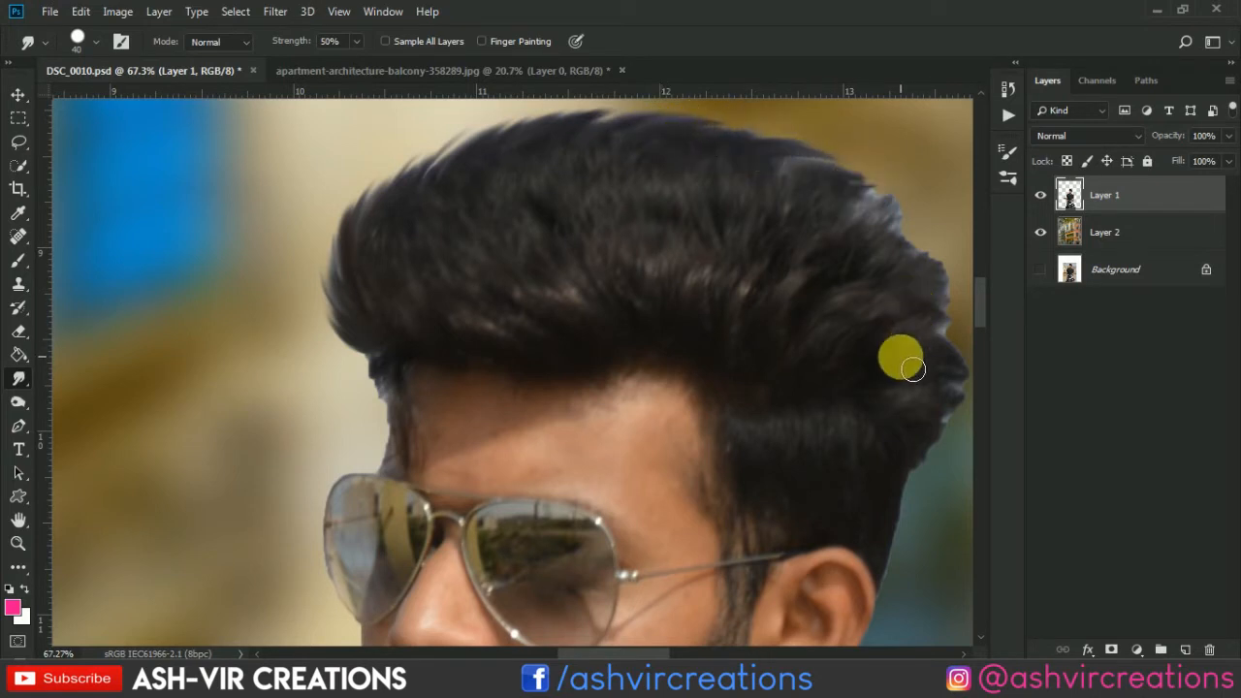
# Erase the jagged protruding hair at the back of the man's head using a Hard Round eraser.
pyautogui.moveTo(849, 328); pyautogui.dragTo(576, 312)
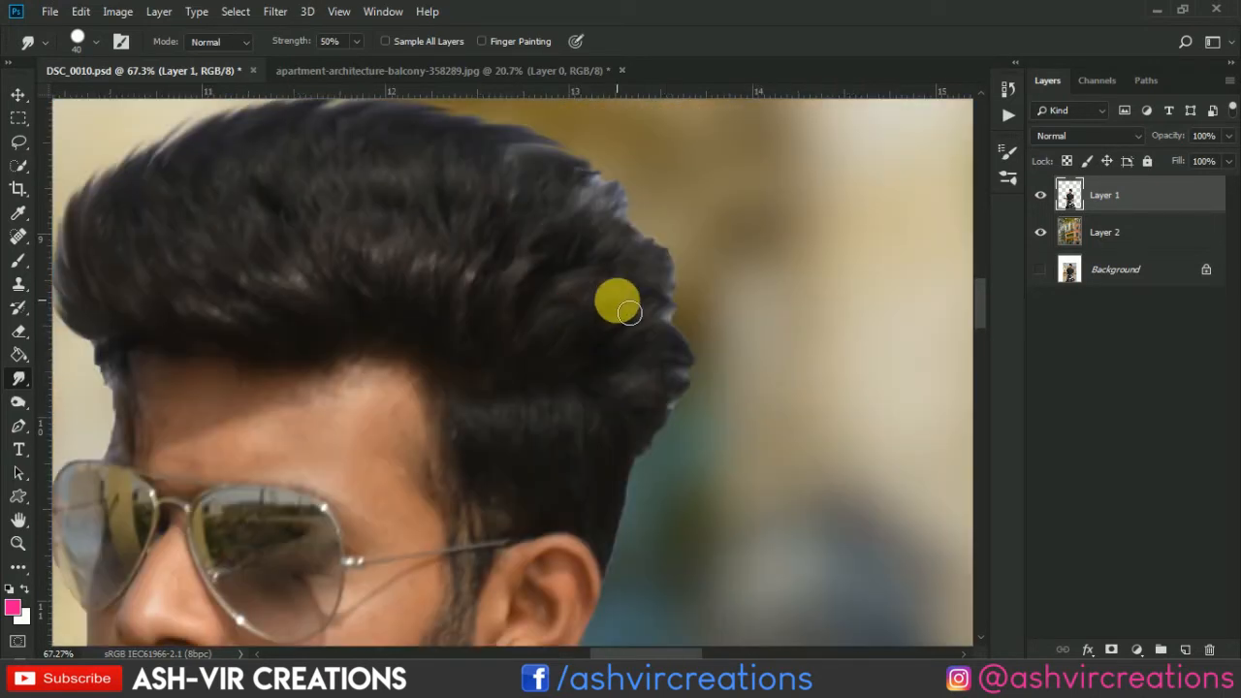
pyautogui.press('[')
pyautogui.click(17, 338)
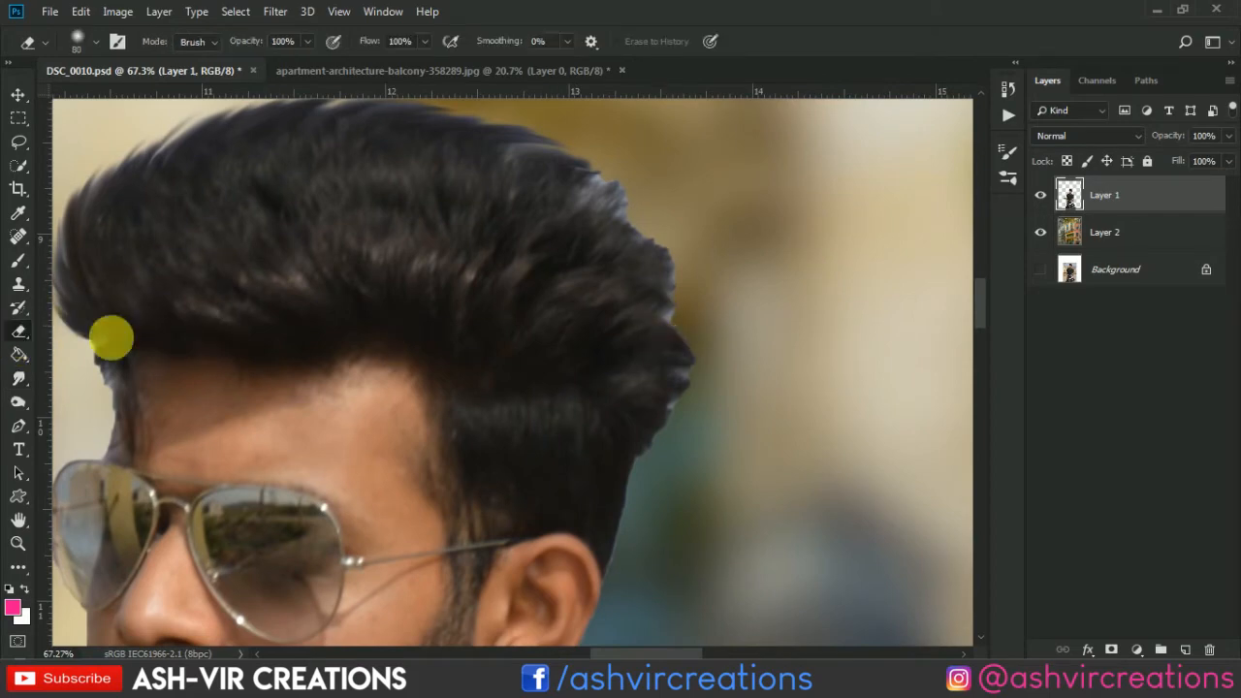
pyautogui.rightClick(690, 419)
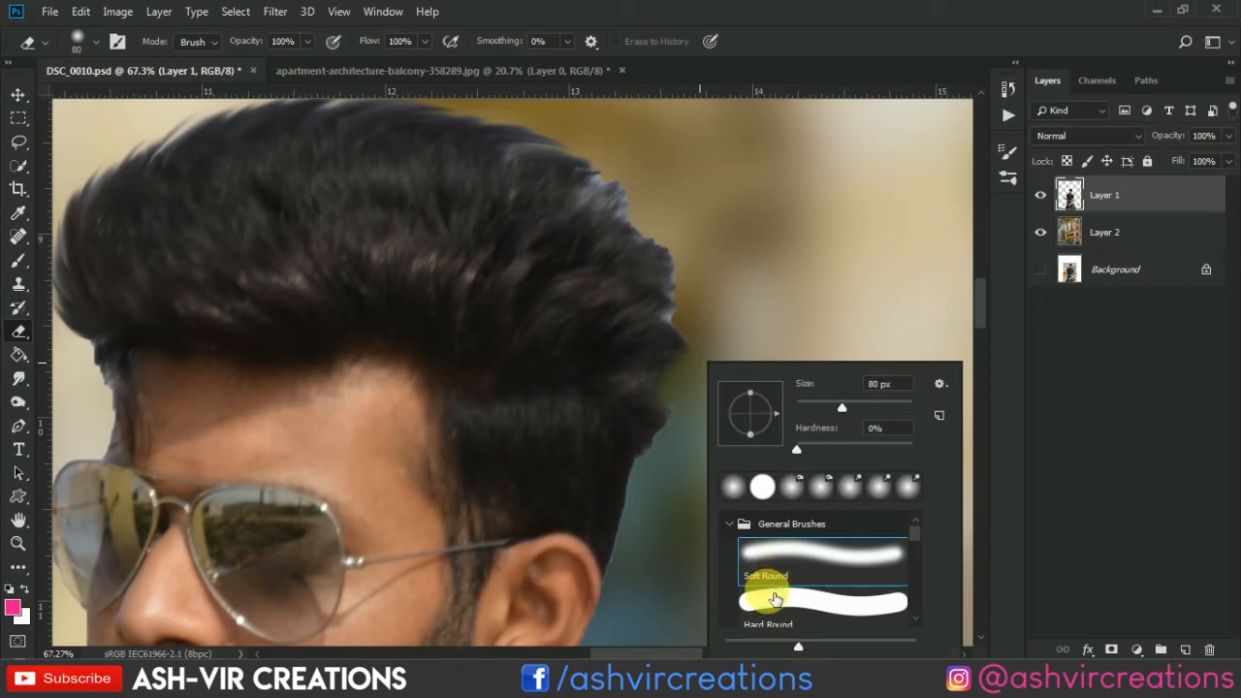
pyautogui.doubleClick(774, 612)
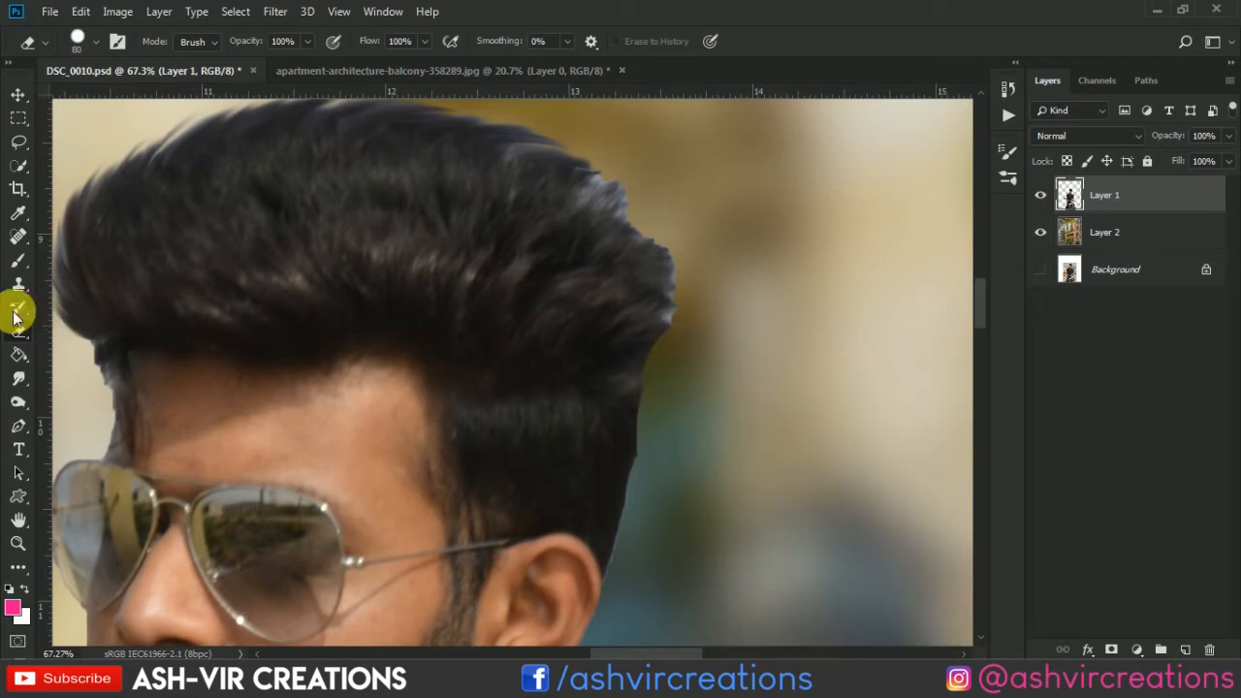
# Smudge the hair edge at the back of the man's head outward at 50% strength to smooth its outline.
pyautogui.click(18, 378)
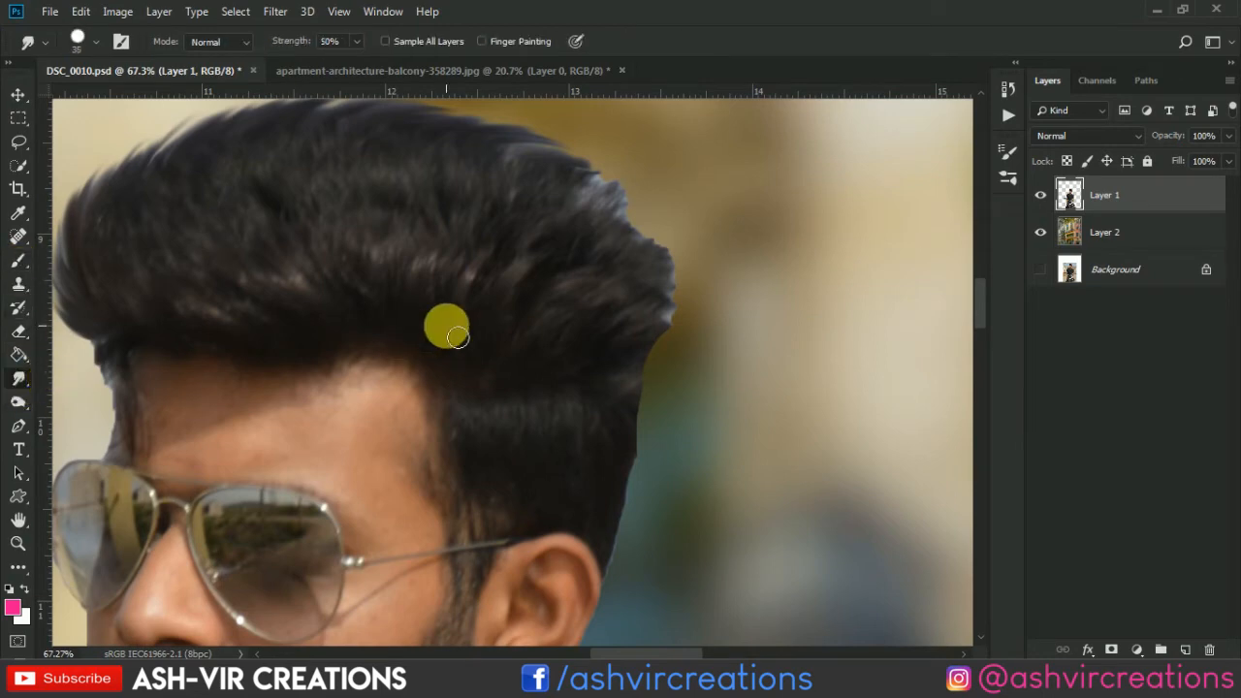
pyautogui.moveTo(481, 167)
pyautogui.mouseDown()
pyautogui.moveTo(571, 164)
pyautogui.moveTo(544, 171)
pyautogui.moveTo(643, 184)
pyautogui.moveTo(590, 204)
pyautogui.moveTo(658, 196)
pyautogui.moveTo(609, 240)
pyautogui.moveTo(635, 245)
pyautogui.moveTo(617, 214)
pyautogui.moveTo(667, 221)
pyautogui.moveTo(611, 223)
pyautogui.moveTo(651, 241)
pyautogui.moveTo(618, 236)
pyautogui.moveTo(681, 250)
pyautogui.moveTo(661, 347)
pyautogui.moveTo(640, 351)
pyautogui.moveTo(672, 348)
pyautogui.moveTo(699, 309)
pyautogui.moveTo(668, 330)
pyautogui.moveTo(673, 341)
pyautogui.moveTo(708, 279)
pyautogui.moveTo(676, 320)
pyautogui.moveTo(695, 273)
pyautogui.moveTo(681, 321)
pyautogui.moveTo(692, 323)
pyautogui.moveTo(700, 263)
pyautogui.moveTo(682, 293)
pyautogui.moveTo(690, 259)
pyautogui.moveTo(663, 262)
pyautogui.moveTo(686, 252)
pyautogui.moveTo(668, 253)
pyautogui.moveTo(653, 286)
pyautogui.moveTo(640, 387)
pyautogui.moveTo(650, 377)
pyautogui.moveTo(640, 373)
pyautogui.moveTo(662, 419)
pyautogui.mouseUp()
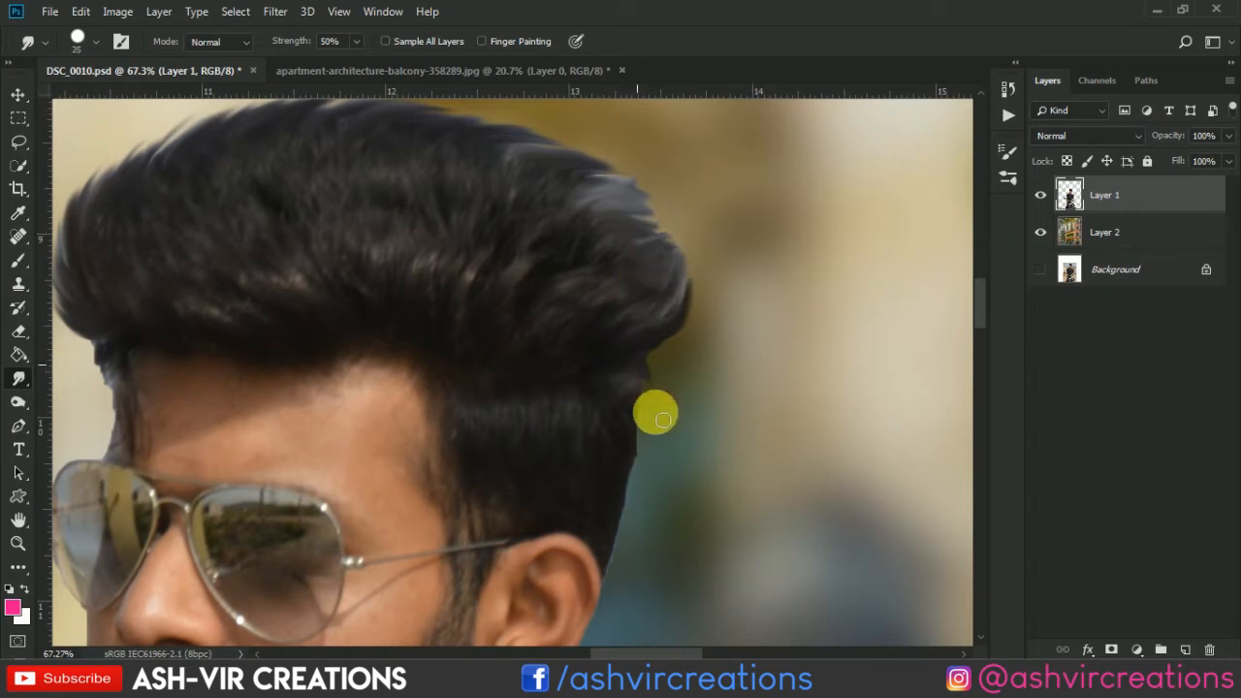
pyautogui.moveTo(650, 364)
pyautogui.mouseDown()
pyautogui.moveTo(666, 365)
pyautogui.moveTo(640, 385)
pyautogui.moveTo(655, 441)
pyautogui.moveTo(637, 410)
pyautogui.moveTo(631, 488)
pyautogui.moveTo(652, 449)
pyautogui.moveTo(653, 338)
pyautogui.mouseUp()
pyautogui.press(']')
pyautogui.press('space')
pyautogui.moveTo(652, 384)
pyautogui.mouseDown()
pyautogui.moveTo(641, 469)
pyautogui.moveTo(651, 499)
pyautogui.moveTo(655, 409)
pyautogui.moveTo(649, 452)
pyautogui.moveTo(669, 451)
pyautogui.moveTo(692, 307)
pyautogui.mouseUp()
# Smudge the hair edge above the sunglasses at the man's temple with a fine brush at 50% strength.
pyautogui.scroll(-1, 682, 295)
pyautogui.scroll(3, 153, 242)
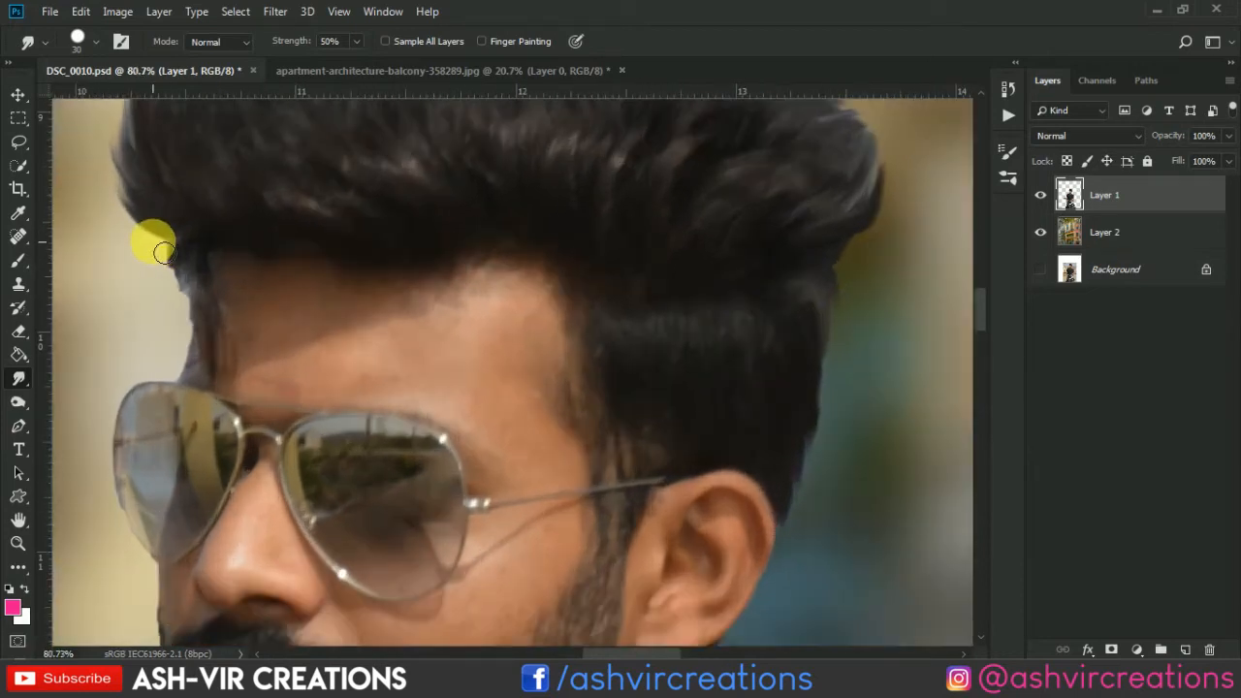
pyautogui.moveTo(177, 251)
pyautogui.mouseDown()
pyautogui.moveTo(180, 321)
pyautogui.moveTo(195, 321)
pyautogui.mouseUp()
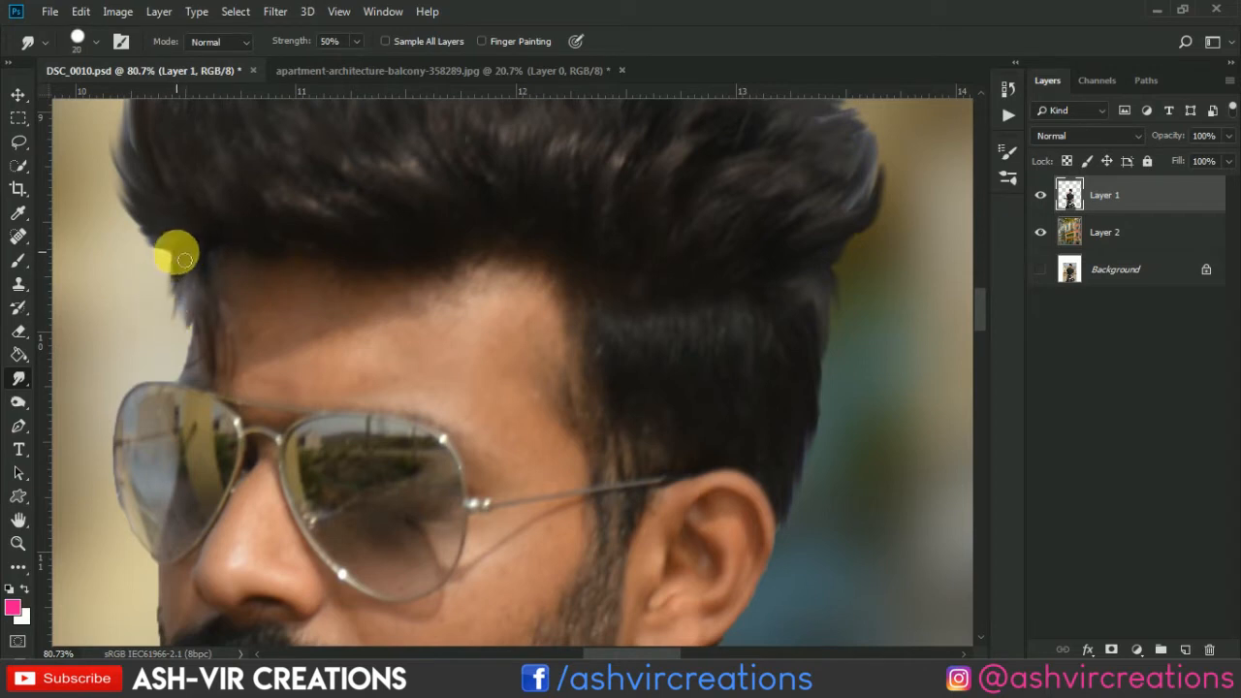
# Darken the pale upper and rear edges of the man's hair with the Burn tool, Midtones at 41% exposure.
pyautogui.scroll(-3, 169, 240)
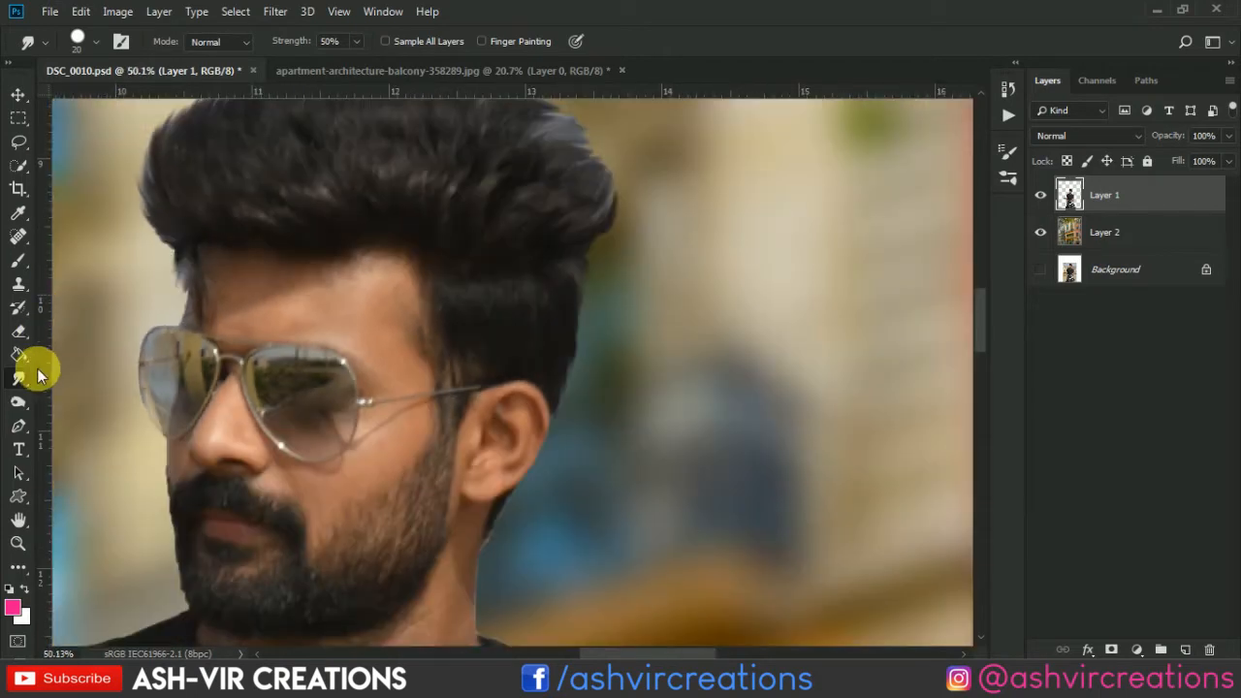
pyautogui.rightClick(18, 401)
pyautogui.click(68, 421)
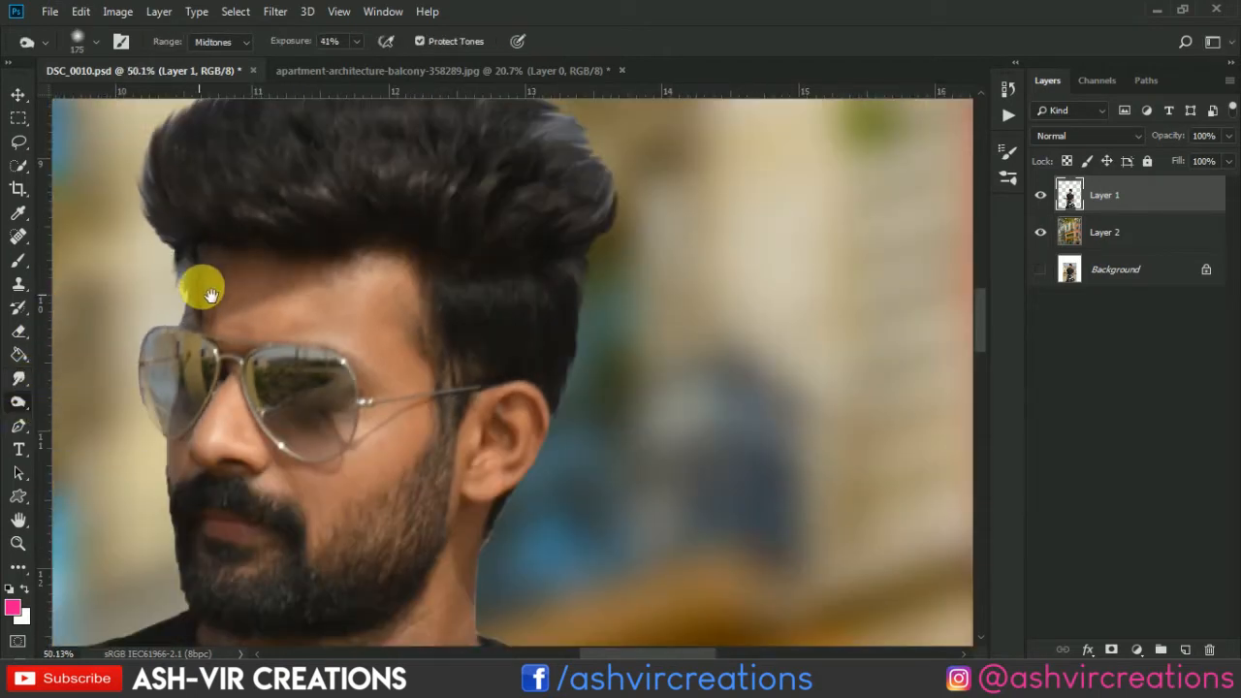
pyautogui.moveTo(211, 282); pyautogui.dragTo(246, 378)
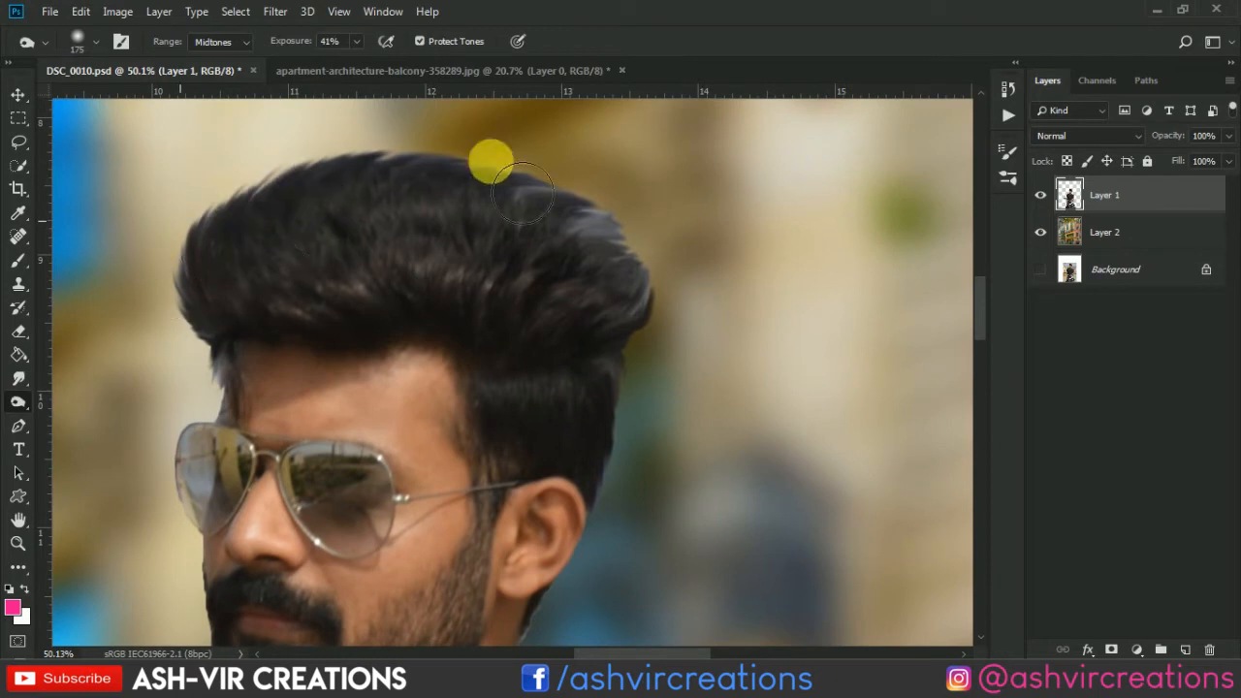
pyautogui.moveTo(446, 155)
pyautogui.mouseDown()
pyautogui.moveTo(615, 208)
pyautogui.moveTo(596, 213)
pyautogui.moveTo(647, 254)
pyautogui.moveTo(659, 388)
pyautogui.moveTo(646, 498)
pyautogui.moveTo(610, 393)
pyautogui.moveTo(629, 238)
pyautogui.moveTo(672, 263)
pyautogui.mouseUp()
# Burn the light fringe along the hairline behind the man's ear using a brush size of 60.
pyautogui.press('space')
pyautogui.scroll(6, 630, 535)
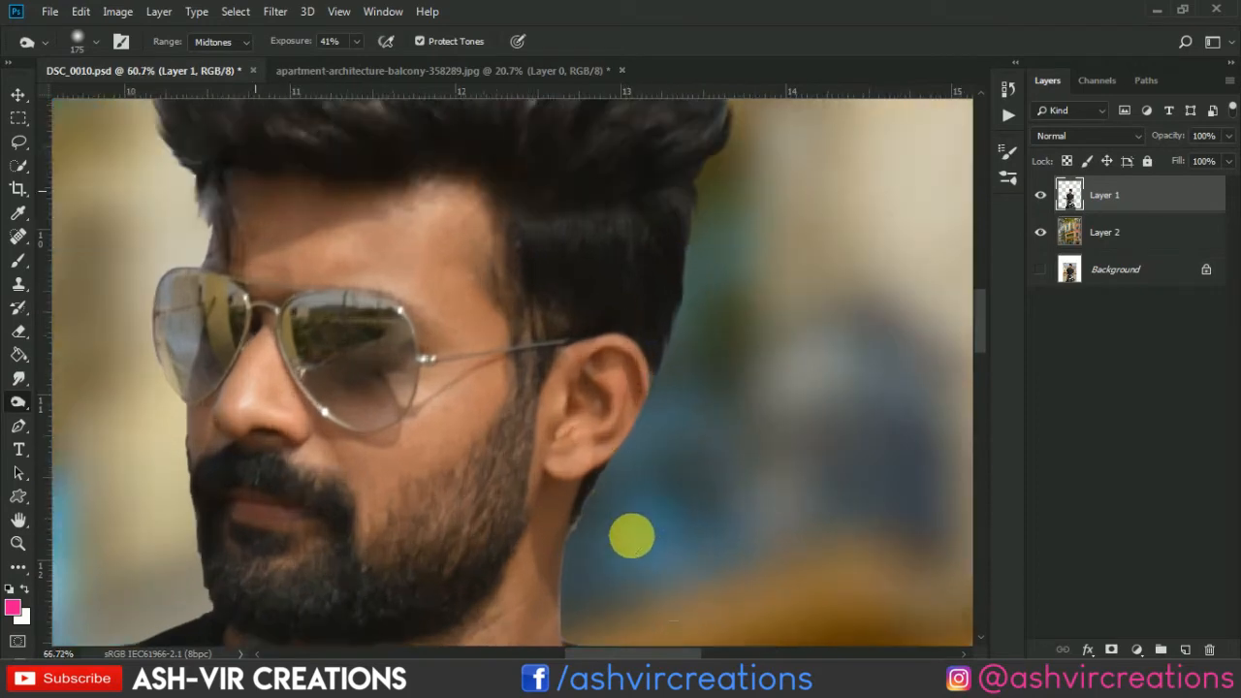
pyautogui.press('[')
pyautogui.press('[')
pyautogui.press('[')
pyautogui.press('[')
pyautogui.press('[')
pyautogui.moveTo(585, 473)
pyautogui.mouseDown()
pyautogui.moveTo(580, 550)
pyautogui.moveTo(622, 471)
pyautogui.moveTo(566, 525)
pyautogui.mouseUp()
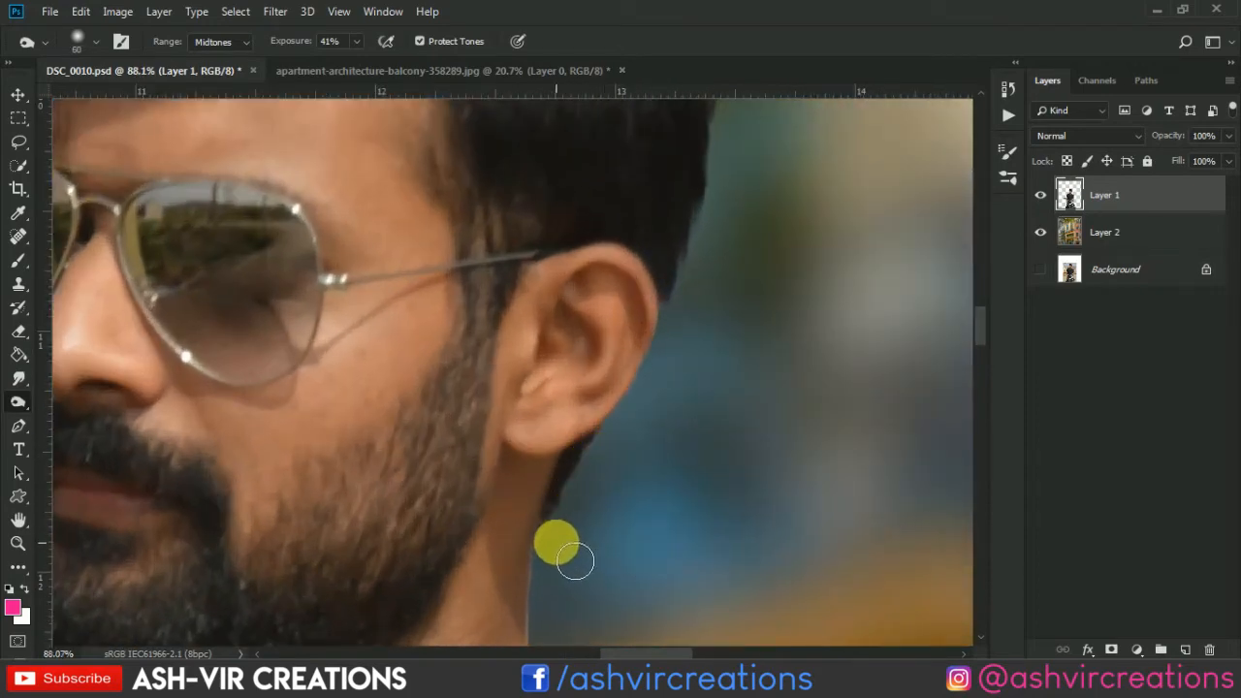
# Add a new layer above the man, paint a sampled skin tone along his neck edge, and clip the layer to Layer 1.
pyautogui.scroll(-5, 601, 421)
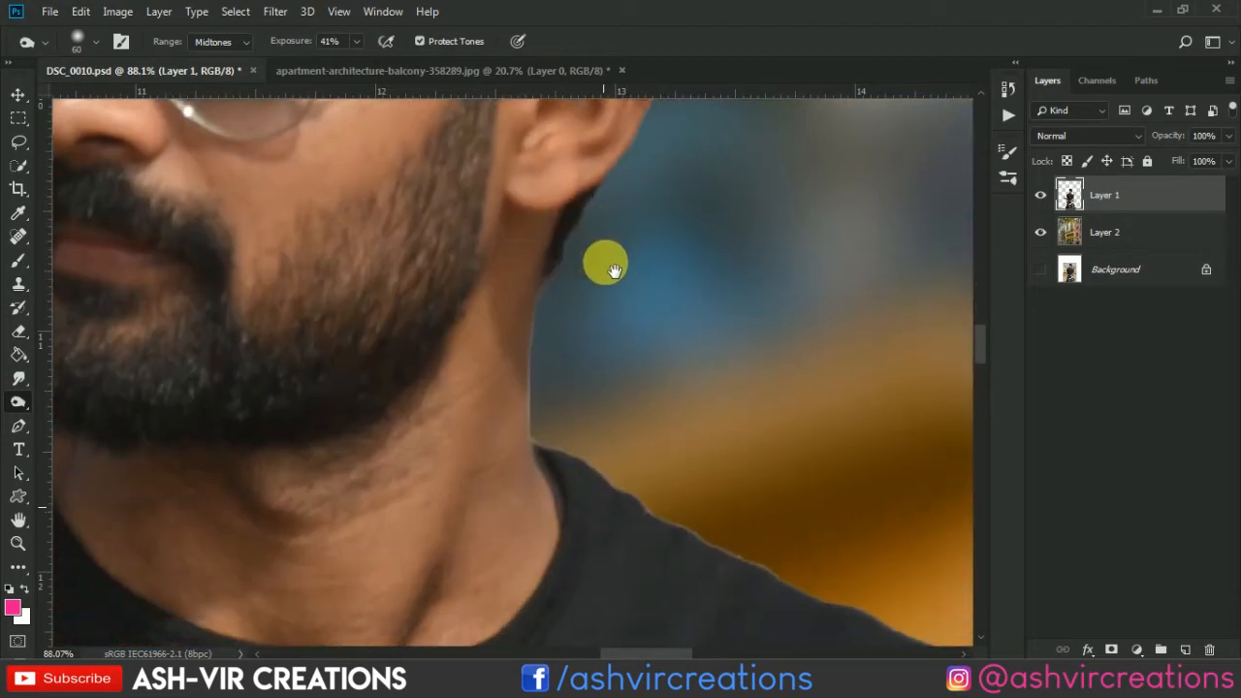
pyautogui.click(1187, 649)
pyautogui.click(19, 263)
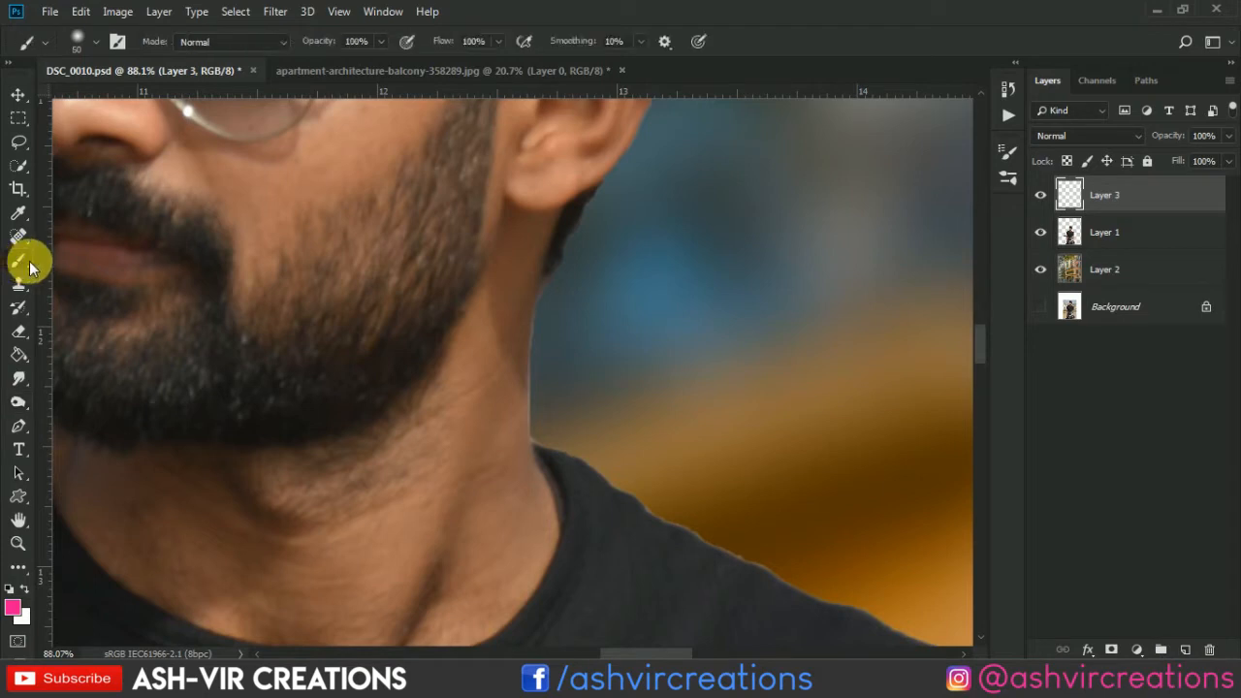
pyautogui.click(18, 211)
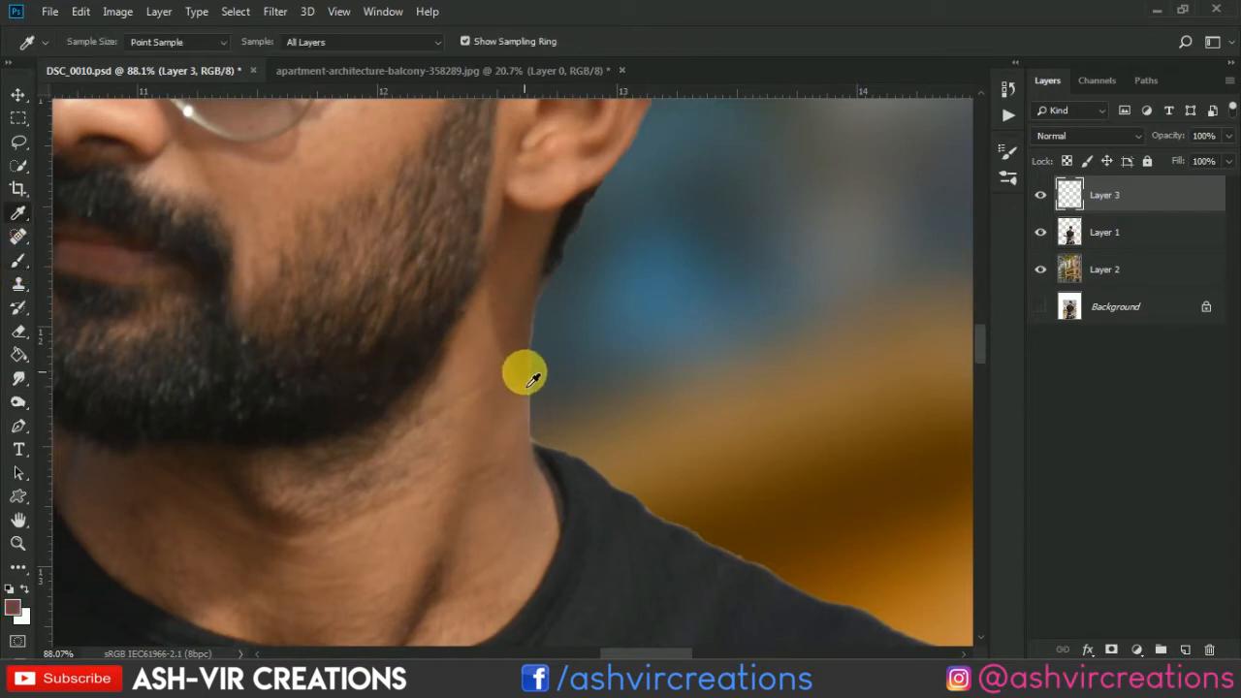
pyautogui.click(20, 260)
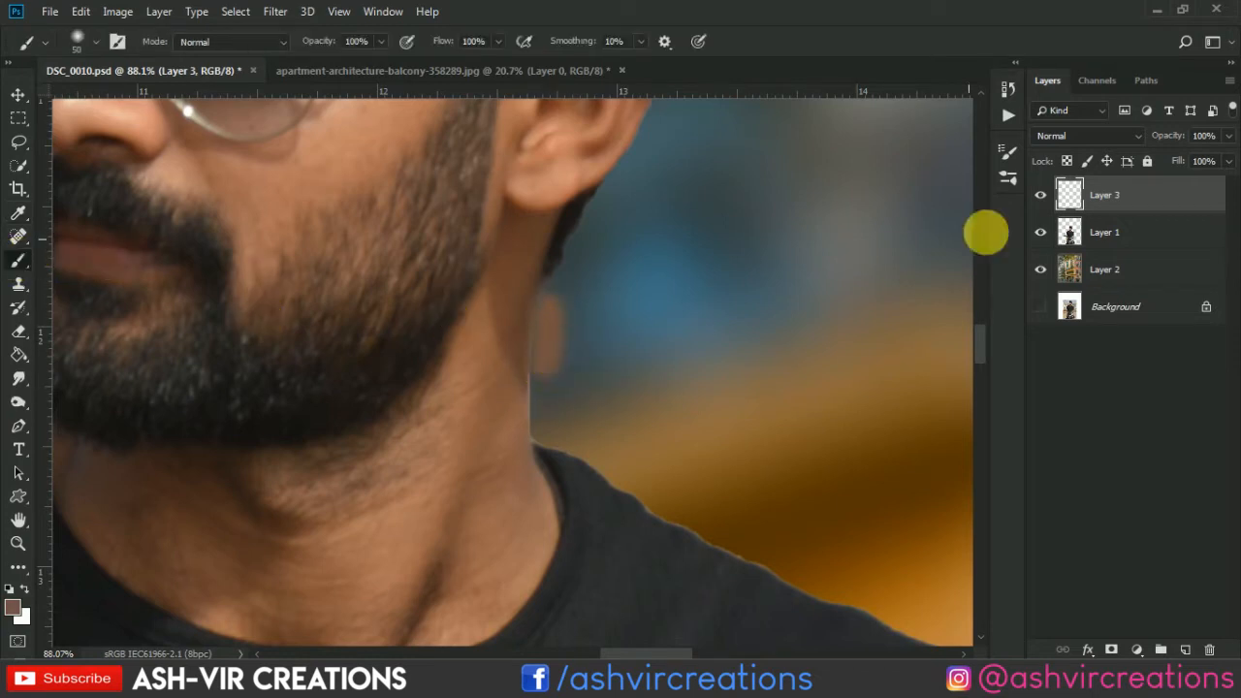
pyautogui.rightClick(1096, 194)
pyautogui.click(933, 318)
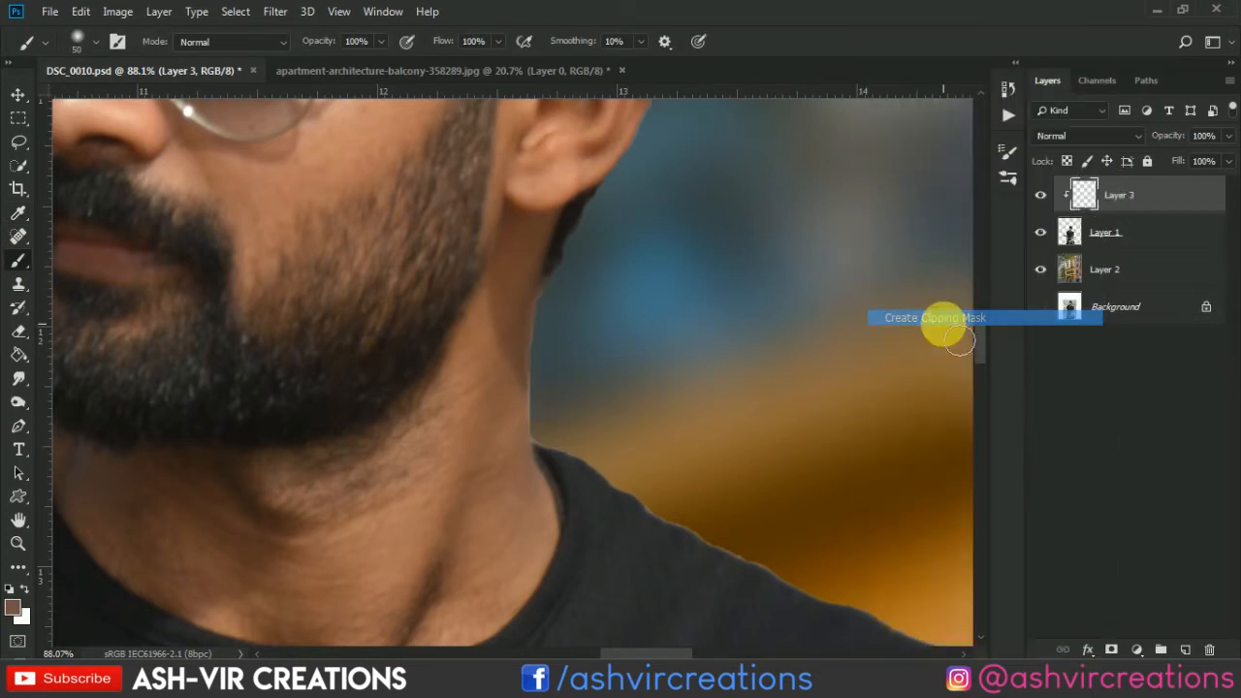
# Cover the pale fringe along the back of the neck with sampled skin tones at brush size 50.
pyautogui.moveTo(556, 389)
pyautogui.mouseDown()
pyautogui.moveTo(558, 441)
pyautogui.moveTo(586, 445)
pyautogui.moveTo(631, 419)
pyautogui.moveTo(546, 320)
pyautogui.mouseUp()
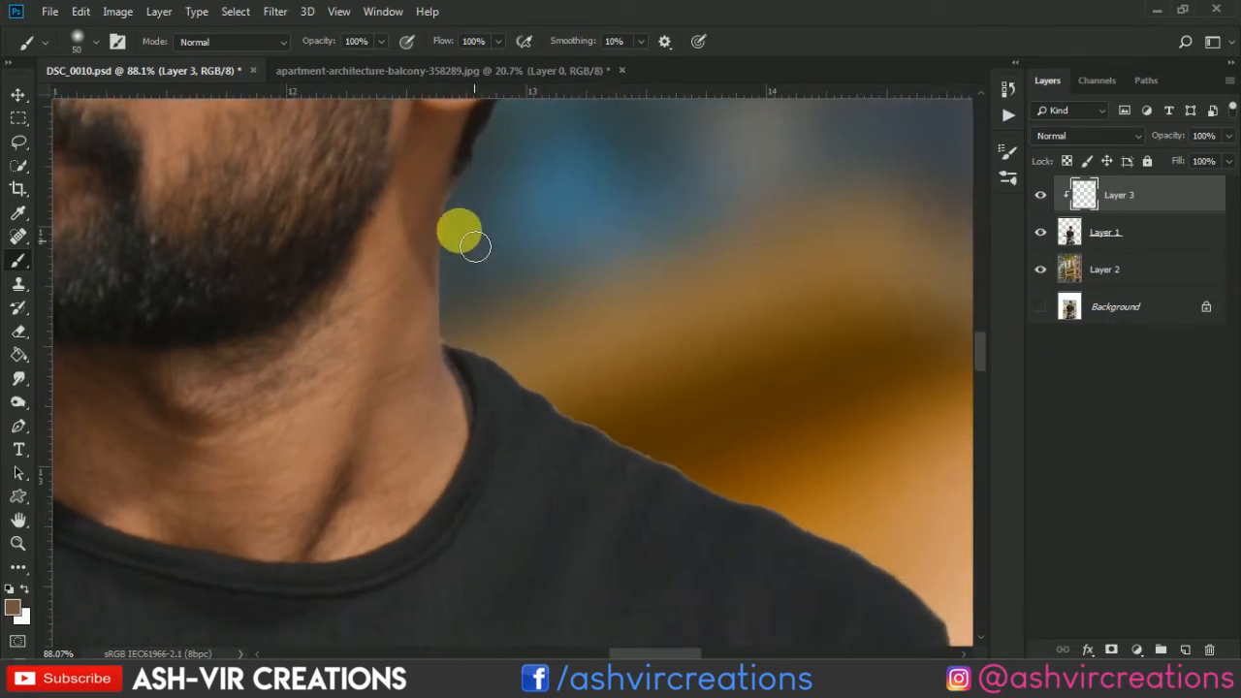
pyautogui.keyDown('alt'); pyautogui.click(428, 226); pyautogui.keyUp('alt')
pyautogui.moveTo(465, 208); pyautogui.dragTo(452, 258)
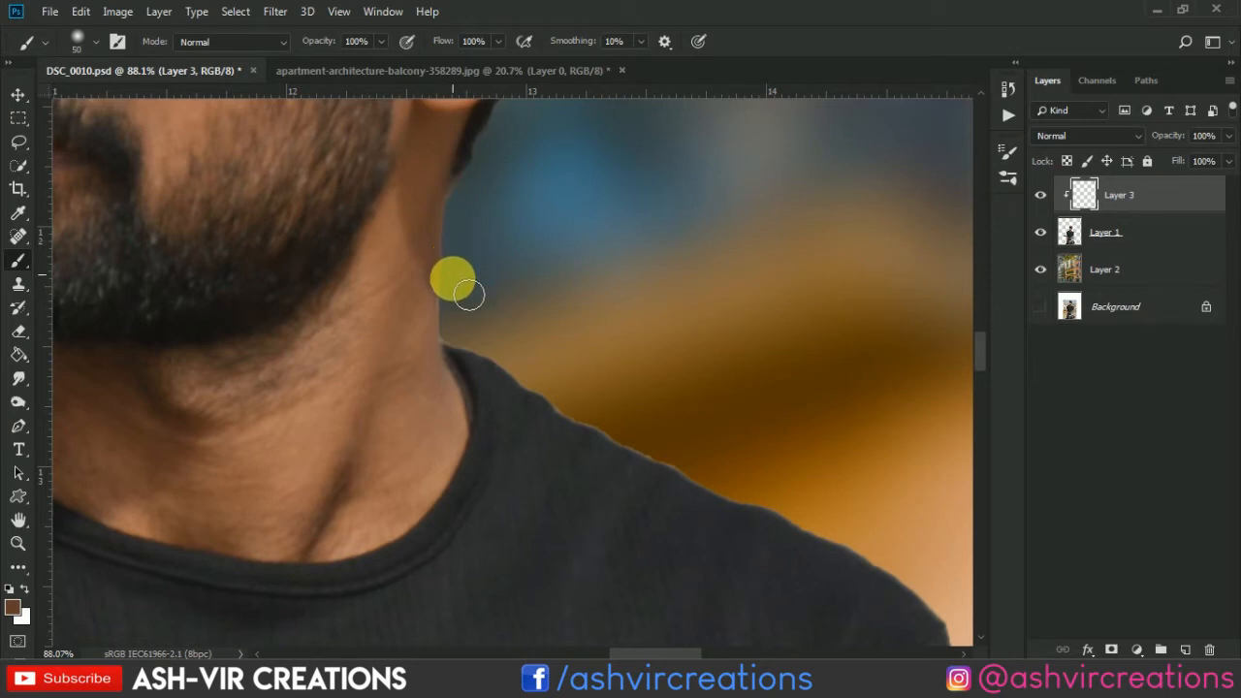
# Paint over the light outline of the shirt's collar and shoulder with sampled dark shirt colour, enlarging the brush to 70.
pyautogui.moveTo(432, 324)
pyautogui.mouseDown()
pyautogui.moveTo(457, 343)
pyautogui.moveTo(454, 359)
pyautogui.moveTo(476, 355)
pyautogui.mouseUp()
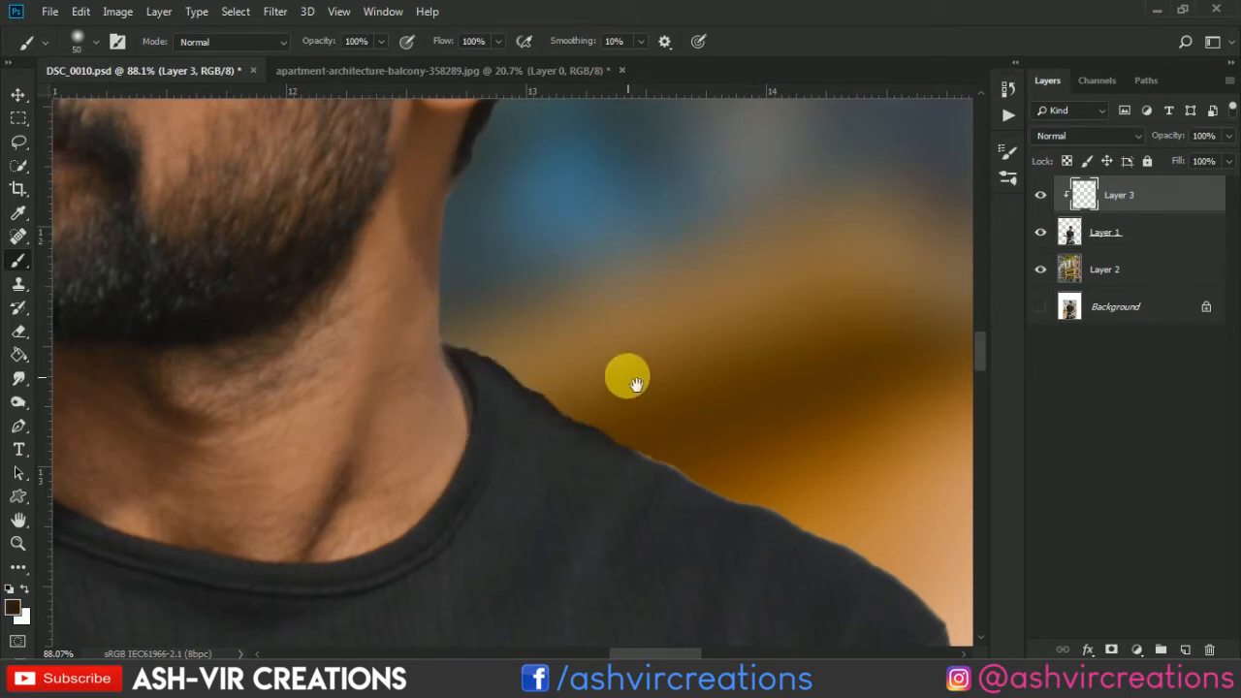
pyautogui.moveTo(640, 388); pyautogui.dragTo(470, 349)
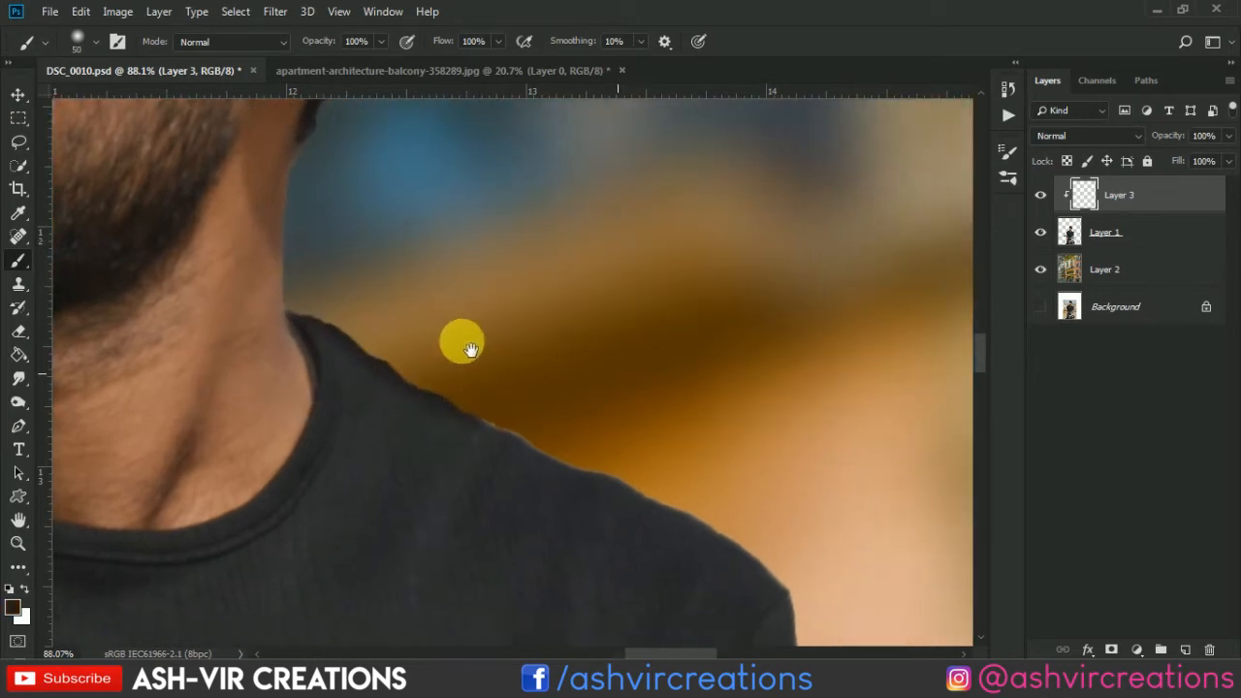
pyautogui.keyDown('alt'); pyautogui.click(407, 389); pyautogui.keyUp('alt')
pyautogui.press(']')
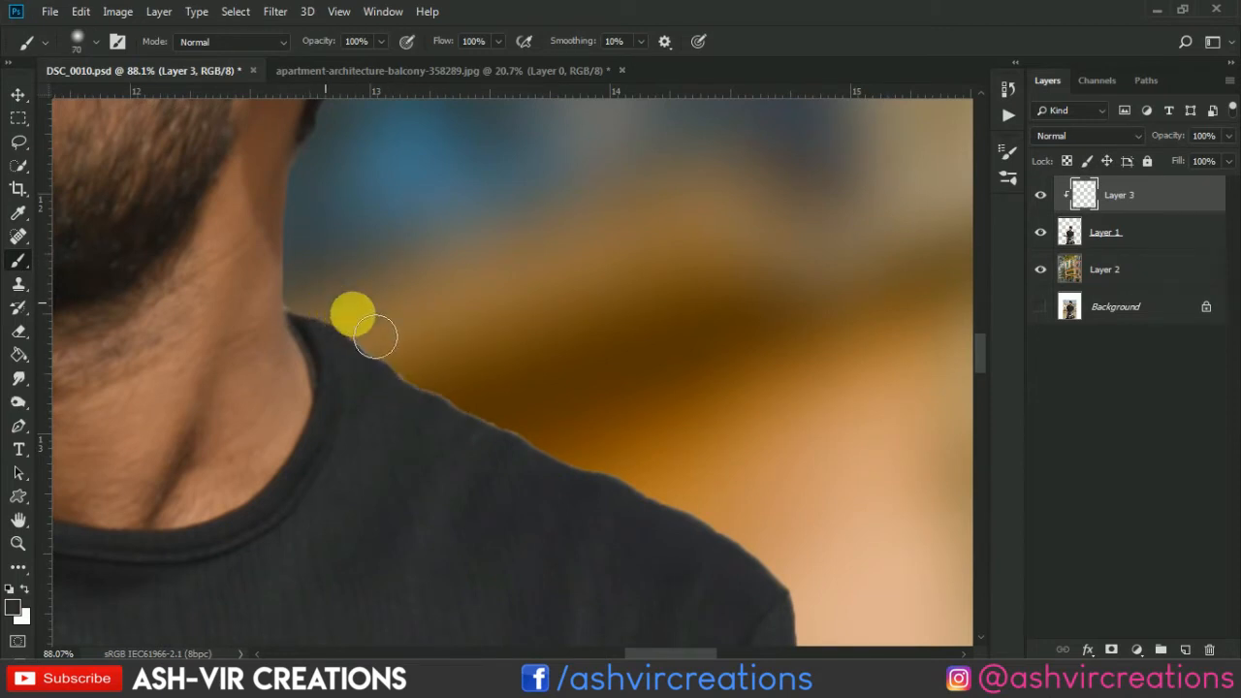
pyautogui.moveTo(352, 313); pyautogui.dragTo(498, 391)
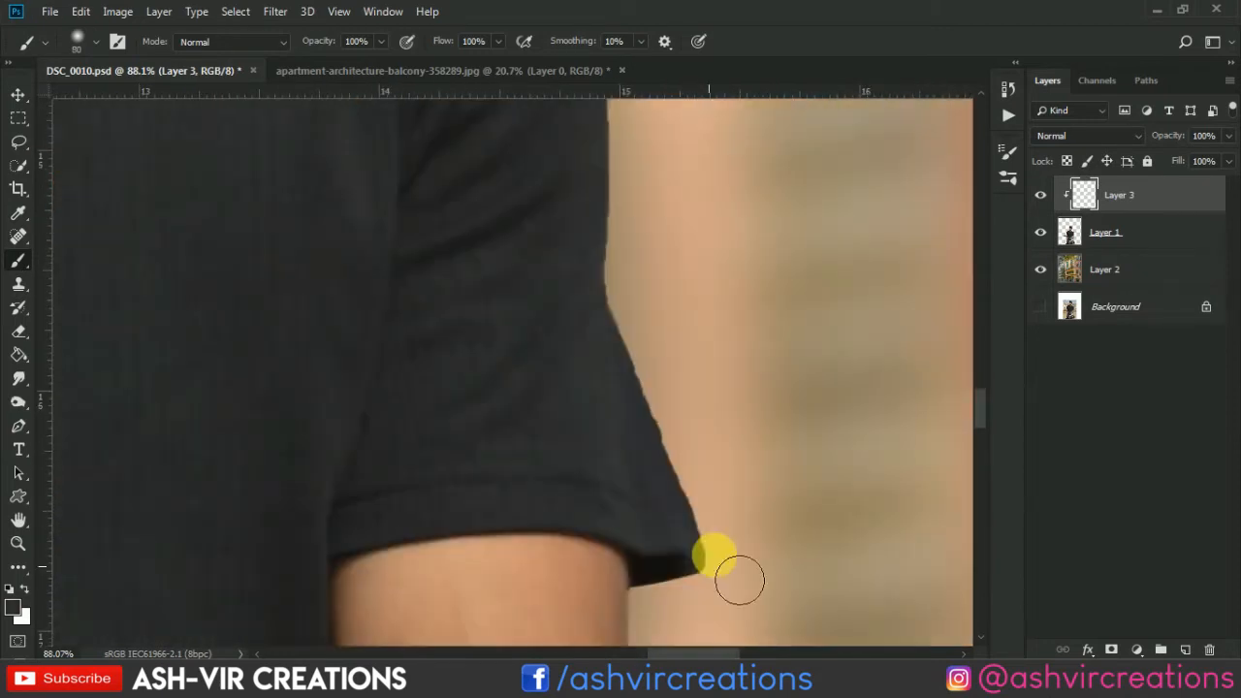
# Erase leftover fringe near the sleeve on Layer 1 and paint the edge with a sampled colour on Layer 3.
pyautogui.keyDown('alt'); pyautogui.click(535, 309); pyautogui.keyUp('alt')
pyautogui.click(1106, 232)
pyautogui.press('e')
pyautogui.scroll(5, 548, 360)
pyautogui.click(1119, 195)
pyautogui.press('b')
pyautogui.moveTo(468, 465); pyautogui.dragTo(529, 350)
# Paint over the light edges around the headlight rim and fingers with colours sampled nearby, starting at brush size 35.
pyautogui.keyDown('alt'); pyautogui.click(369, 360); pyautogui.keyUp('alt')
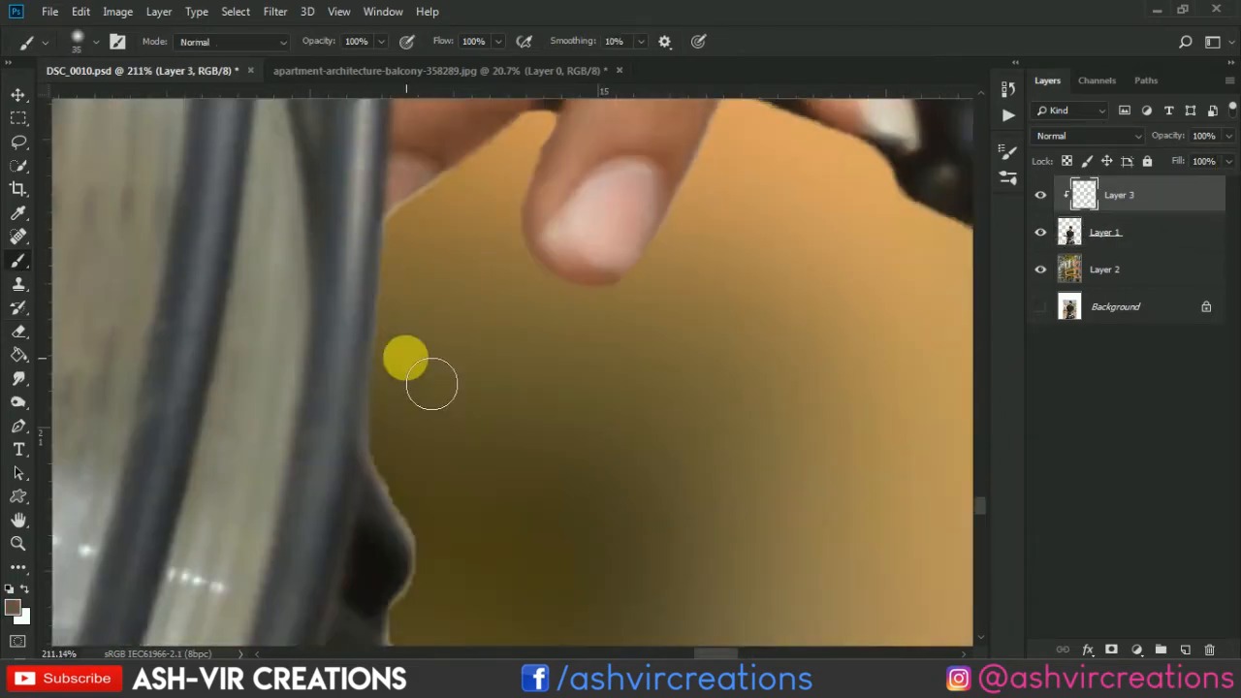
pyautogui.scroll(-5, 485, 407)
pyautogui.moveTo(634, 566); pyautogui.dragTo(591, 242)
pyautogui.press(']')
pyautogui.press(']')
pyautogui.press(']')
pyautogui.press(']')
pyautogui.keyDown('alt'); pyautogui.click(587, 436); pyautogui.keyUp('alt')
pyautogui.keyDown('alt'); pyautogui.click(615, 537); pyautogui.keyUp('alt')
# Cover the light trouser edge beside the motorcycle's crash bar with a sampled dark colour at brush size 60.
pyautogui.scroll(-3, 514, 388)
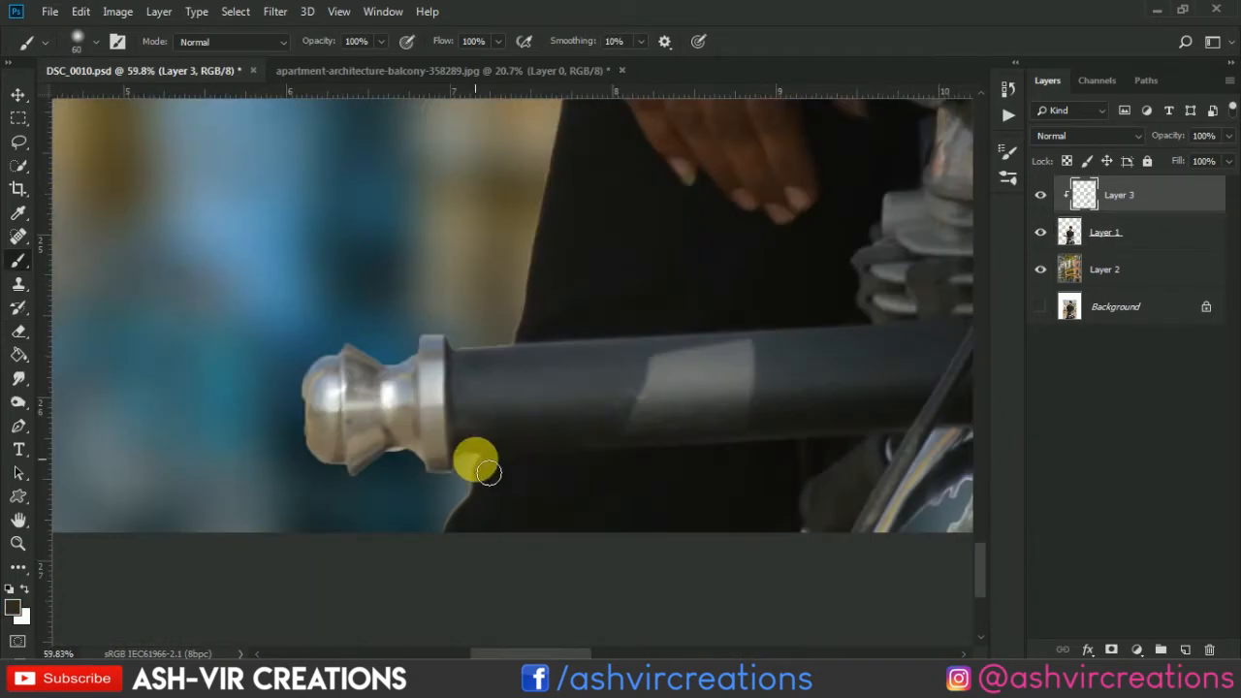
pyautogui.keyDown('alt'); pyautogui.click(446, 509); pyautogui.keyUp('alt')
pyautogui.moveTo(512, 327); pyautogui.dragTo(476, 471)
pyautogui.moveTo(525, 279); pyautogui.dragTo(525, 523)
# Erase the stray edge of the lower cutout on Layer 1 and recolour its outline with a sampled tone on Layer 3.
pyautogui.click(1105, 233)
pyautogui.press('e')
pyautogui.moveTo(584, 211)
pyautogui.mouseDown()
pyautogui.moveTo(578, 394)
pyautogui.moveTo(566, 316)
pyautogui.moveTo(648, 540)
pyautogui.mouseUp()
pyautogui.click(1118, 195)
pyautogui.press('b')
pyautogui.keyDown('alt'); pyautogui.click(588, 328); pyautogui.keyUp('alt')
pyautogui.moveTo(543, 243); pyautogui.dragTo(554, 525)
pyautogui.moveTo(582, 339); pyautogui.dragTo(584, 493)
# Paint the remaining light fringes around the motorcycle and the man's legs with sampled dark colours at brush size 60.
pyautogui.keyDown('alt'); pyautogui.click(702, 485); pyautogui.keyUp('alt')
pyautogui.scroll(-3, 701, 483)
pyautogui.moveTo(854, 582); pyautogui.dragTo(388, 174)
pyautogui.keyDown('alt'); pyautogui.click(890, 335); pyautogui.keyUp('alt')
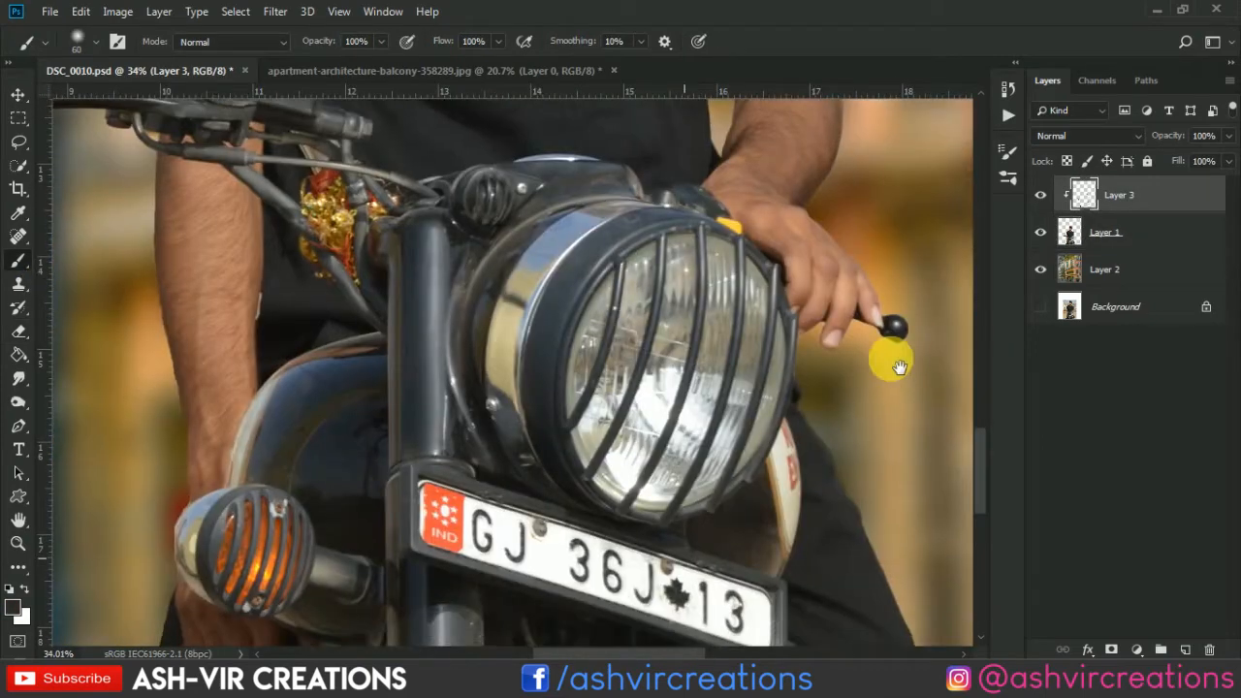
pyautogui.moveTo(845, 360); pyautogui.dragTo(614, 78)
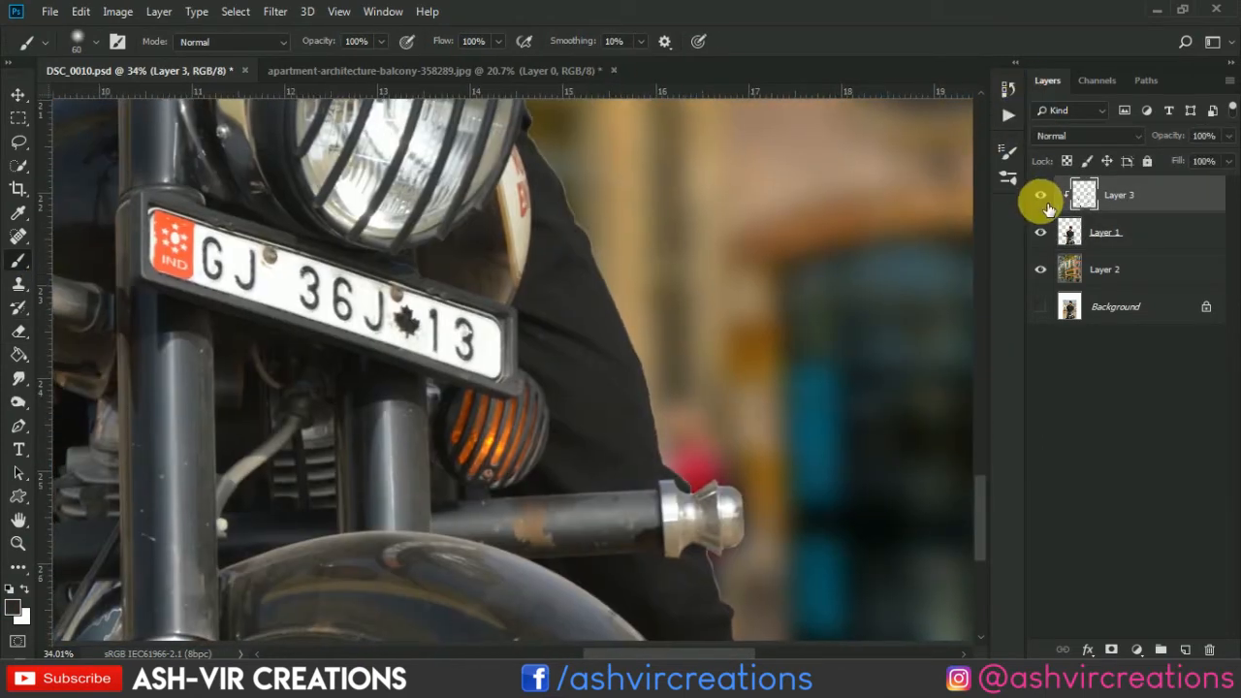
# Toggle Layer 3's visibility to compare the trouser edge beside the headlight with and without the painted correction.
pyautogui.click(1045, 203)
pyautogui.moveTo(569, 150); pyautogui.dragTo(589, 218)
pyautogui.scroll(9, 589, 218)
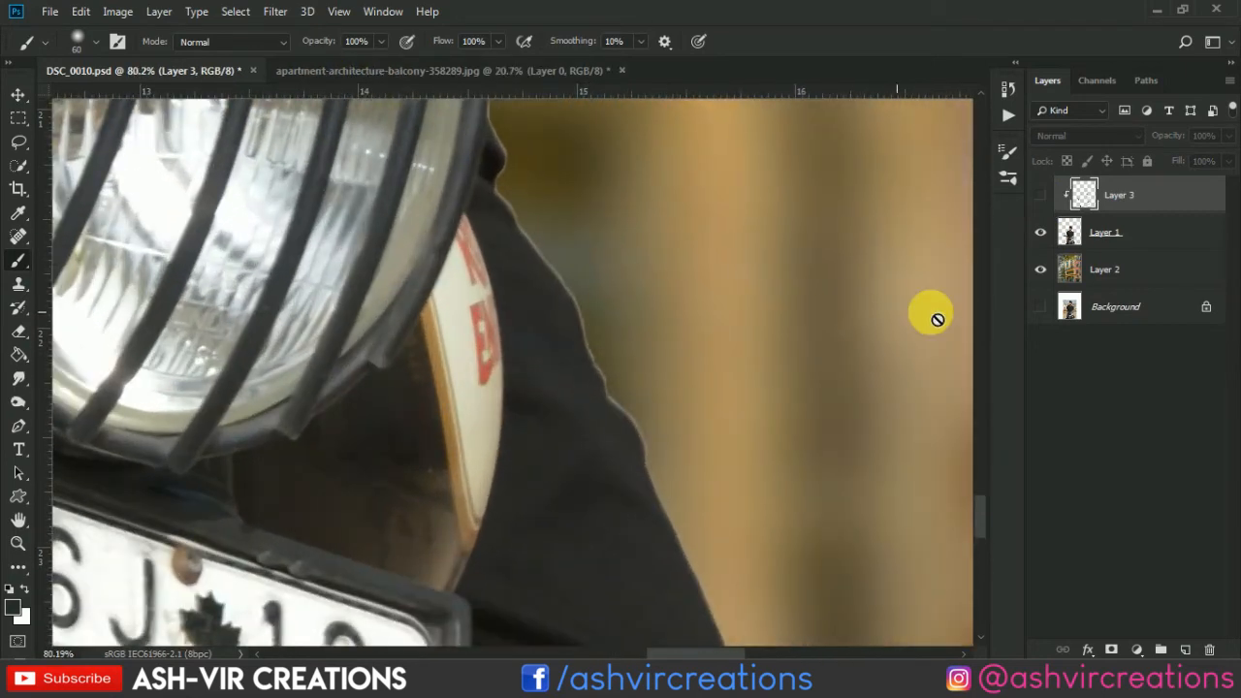
pyautogui.click(1041, 194)
pyautogui.click(1041, 195)
pyautogui.click(1041, 195)
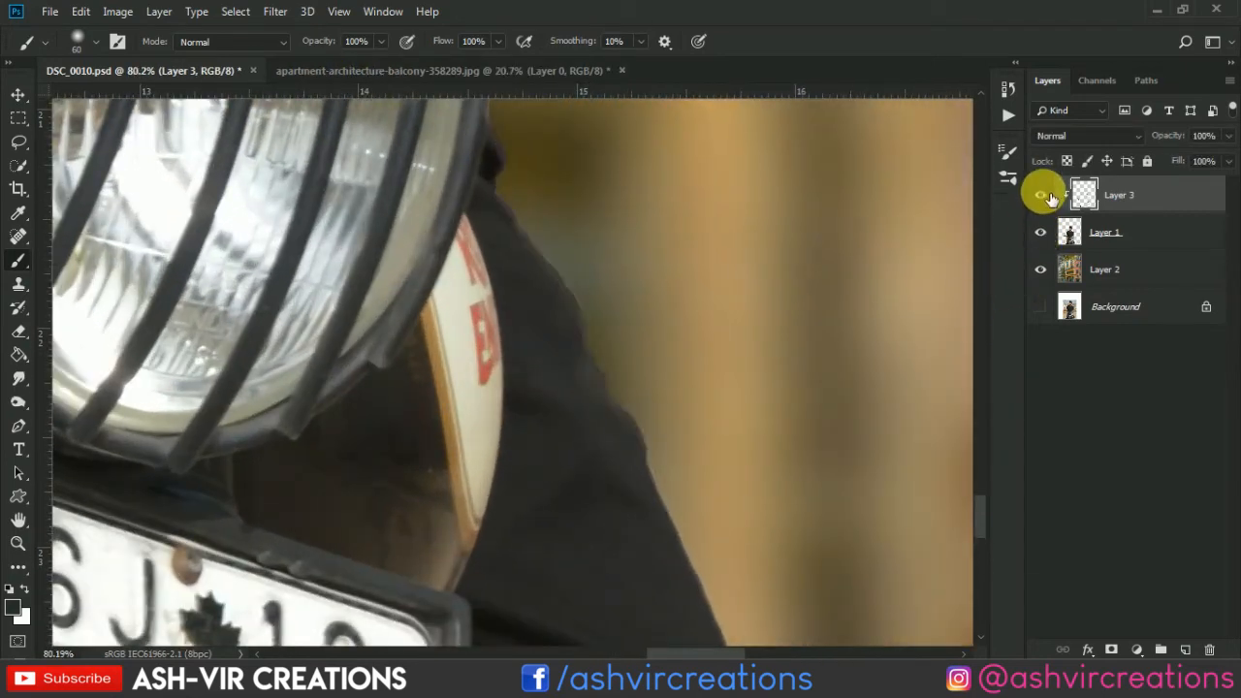
pyautogui.click(1042, 195)
pyautogui.click(1041, 195)
# Merge Layer 3 and Layer 1 into one layer and fit the whole composite in view.
pyautogui.keyDown('ctrl'); pyautogui.click(1106, 233); pyautogui.keyUp('ctrl')
pyautogui.rightClick(1108, 235)
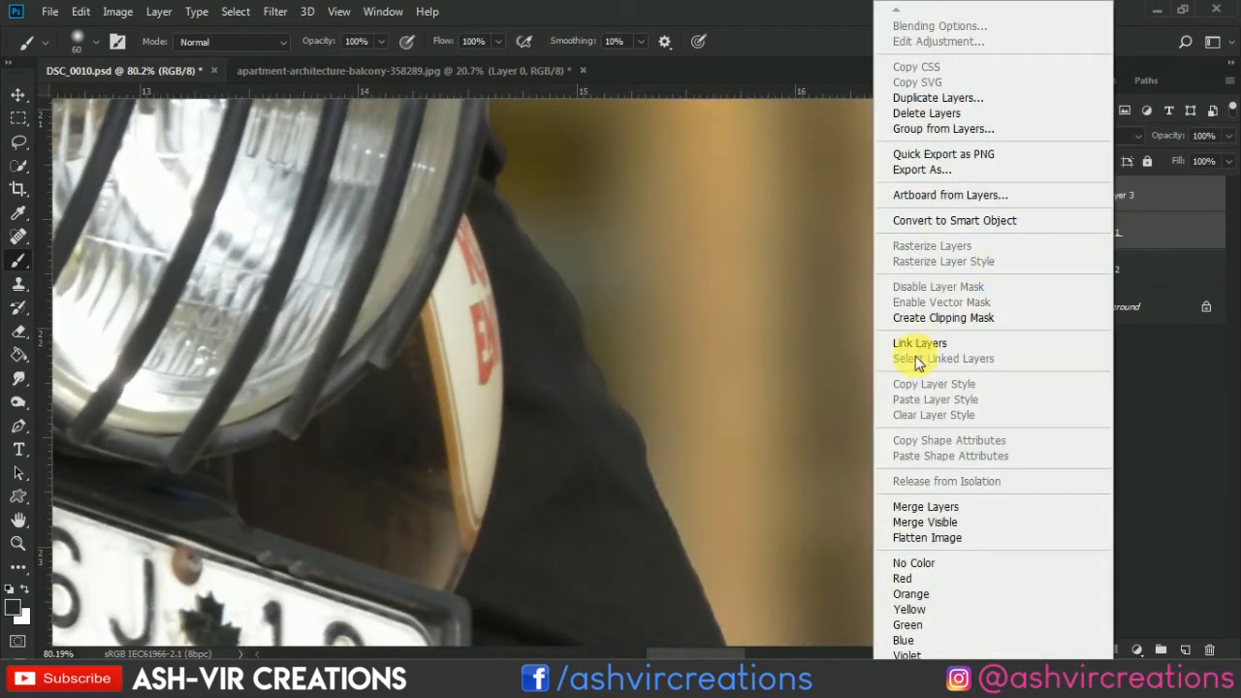
pyautogui.click(933, 506)
pyautogui.press('v')
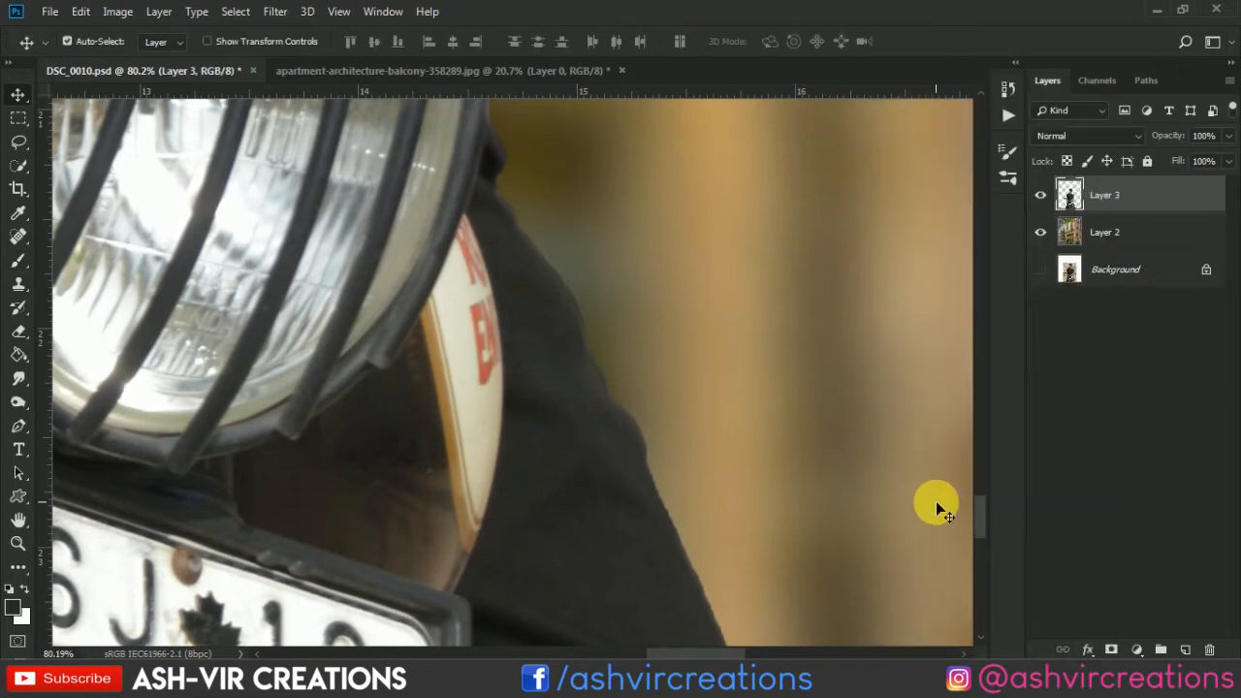
pyautogui.hotkey('ctrl', '0')
pyautogui.scroll(-1, 620, 506)
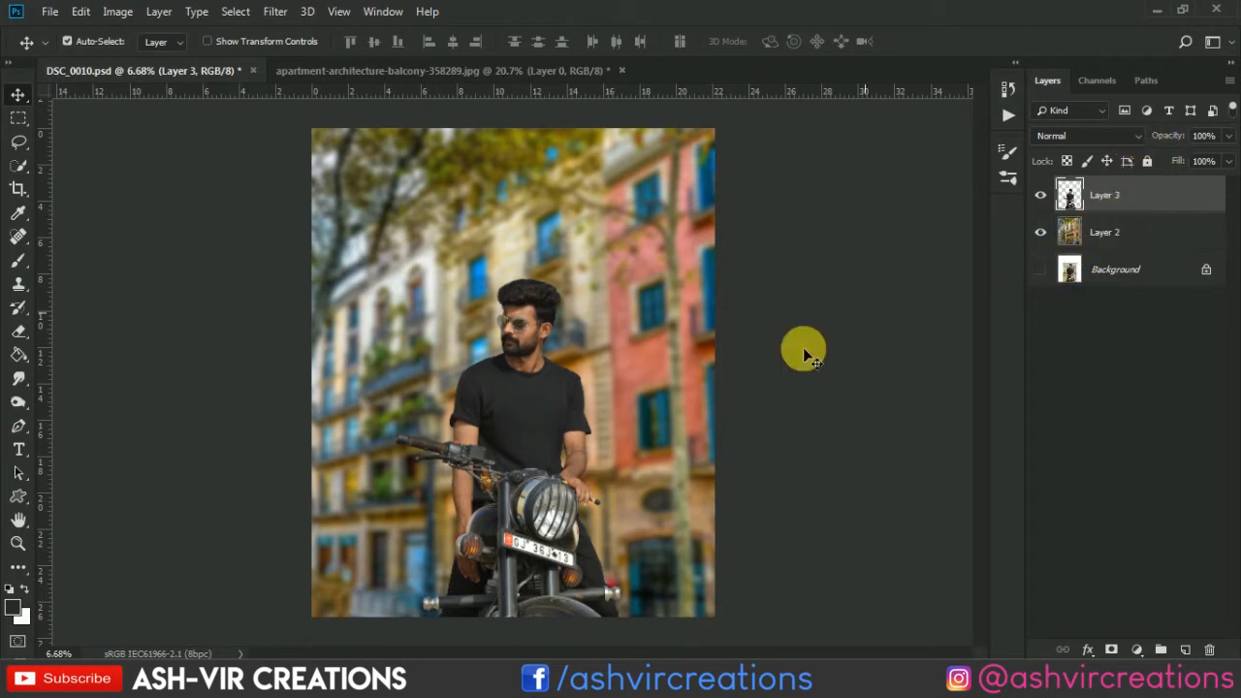
pyautogui.scroll(1, 643, 365)
pyautogui.scroll(-1, 751, 260)
# Reapply the last Lens Blur filter to the street background on Layer 2.
pyautogui.click(1111, 246)
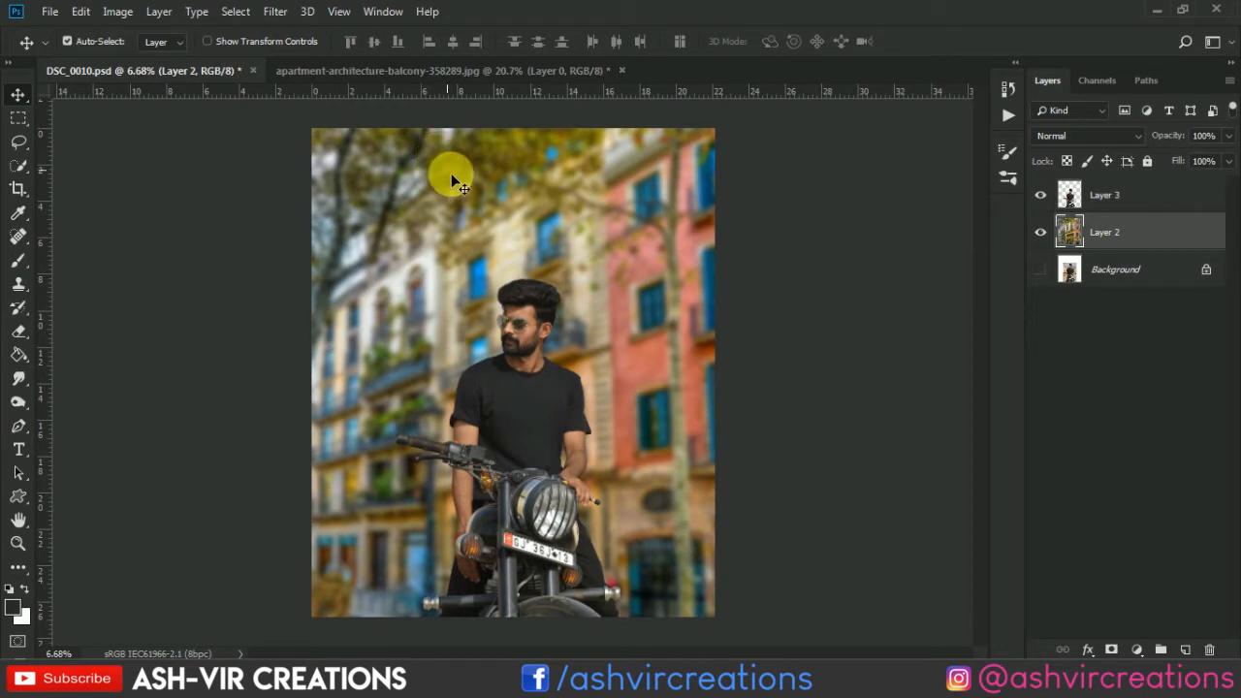
pyautogui.click(276, 13)
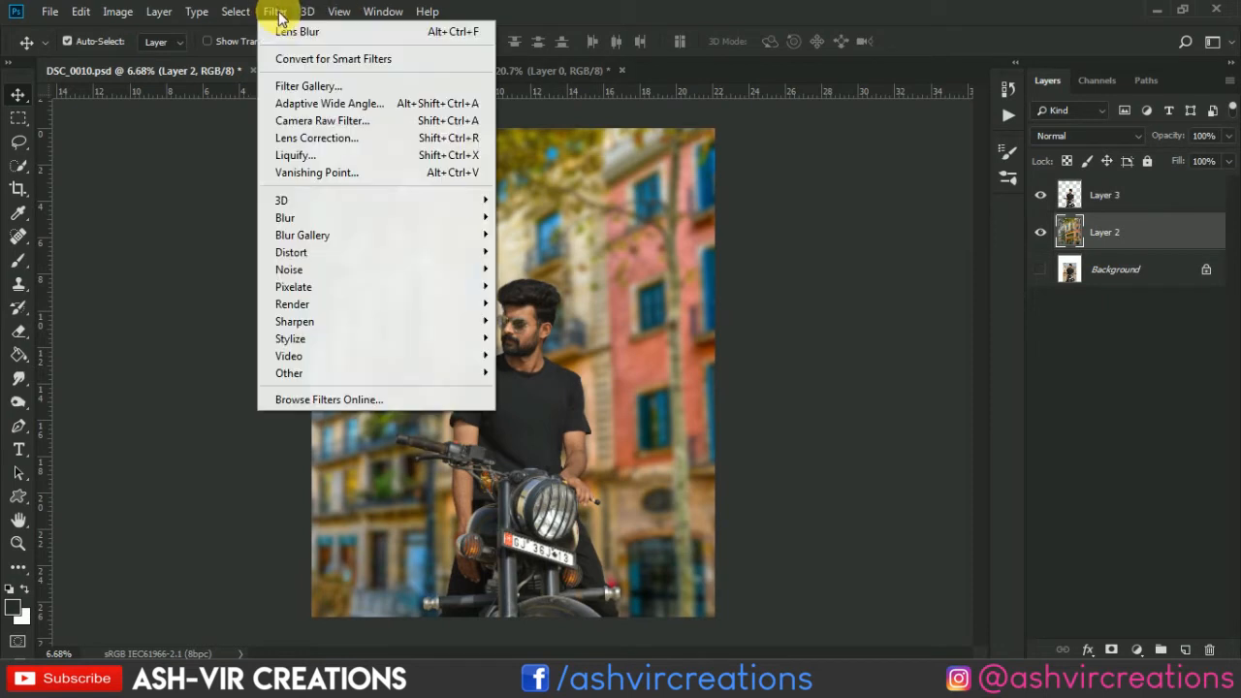
pyautogui.click(287, 31)
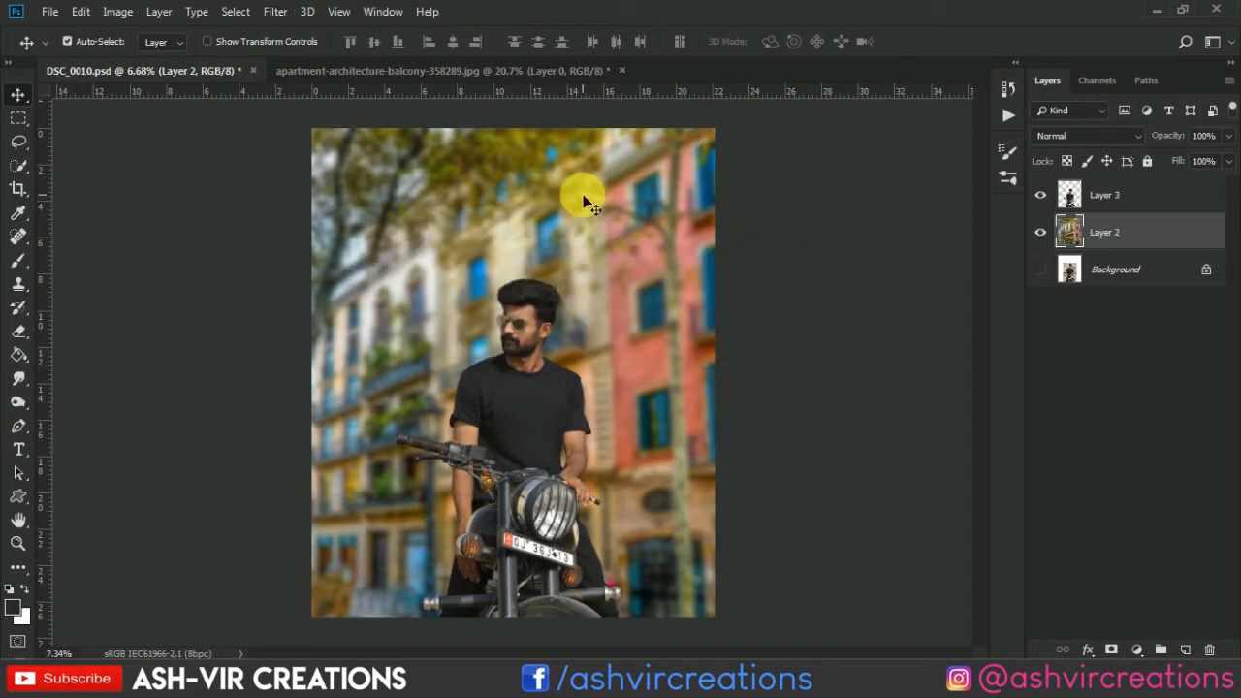
pyautogui.scroll(1, 583, 195)
pyautogui.scroll(-2, 583, 194)
pyautogui.scroll(1, 583, 193)
# Open tree_23_by_moonglowlilly-d5pjsbw.png and place the tree in the DSC_0010.psd composite above the man's layer.
pyautogui.keyDown('shift'); pyautogui.click(1170, 200); pyautogui.keyUp('shift')
pyautogui.click(1178, 200)
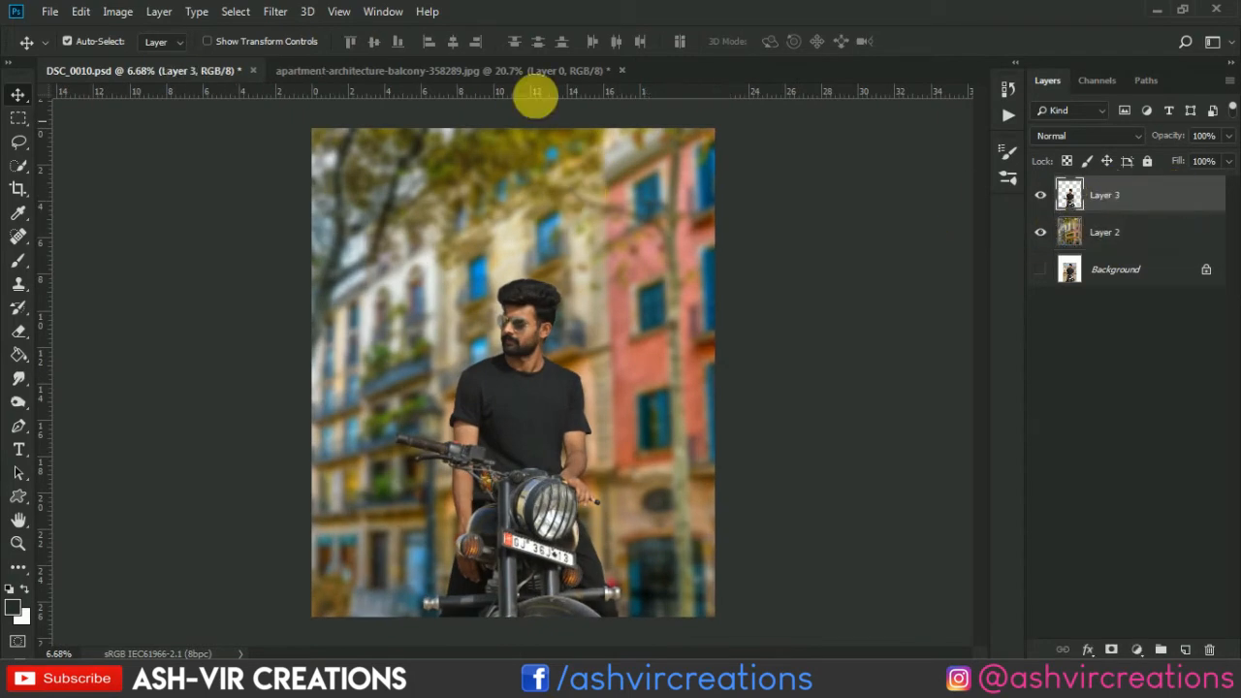
pyautogui.click(60, 15)
pyautogui.click(70, 49)
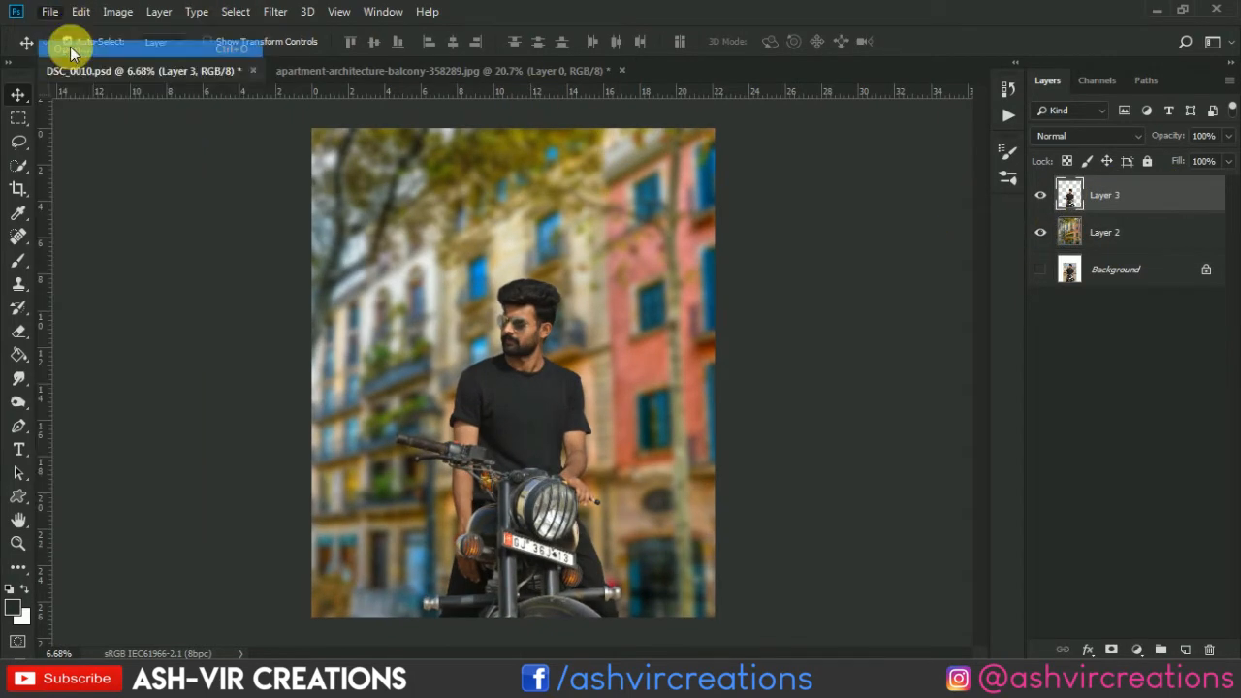
pyautogui.scroll(-10, 518, 269)
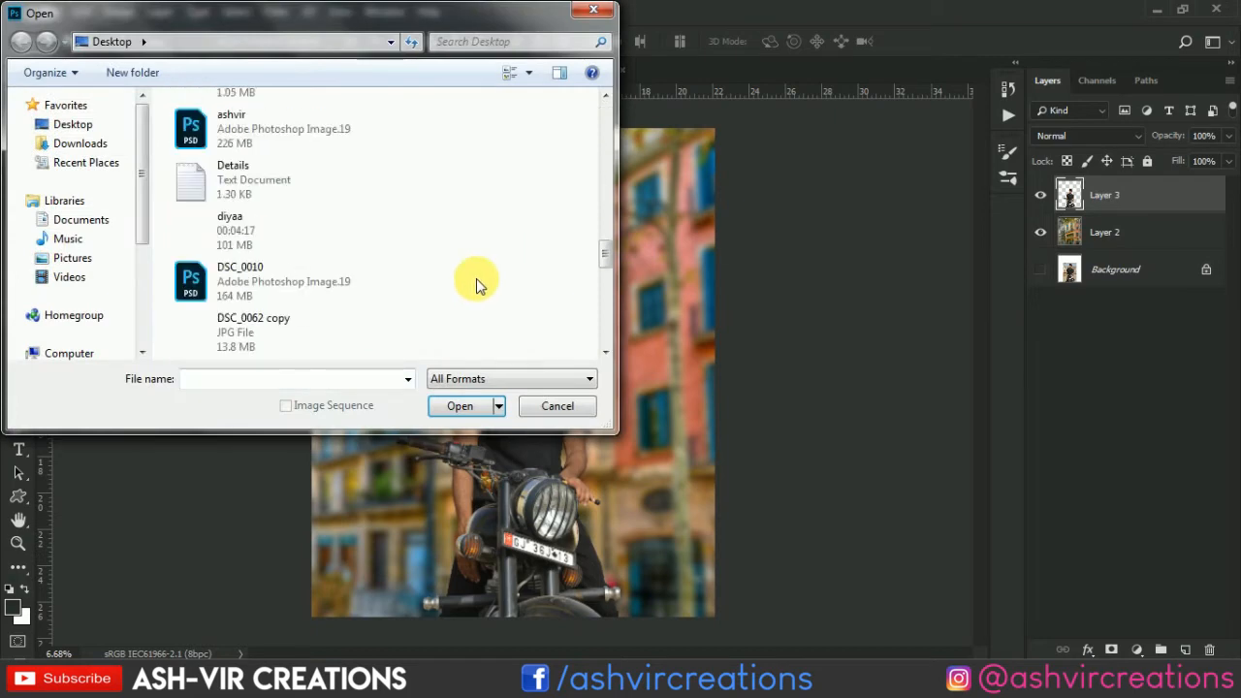
pyautogui.scroll(-3, 327, 304)
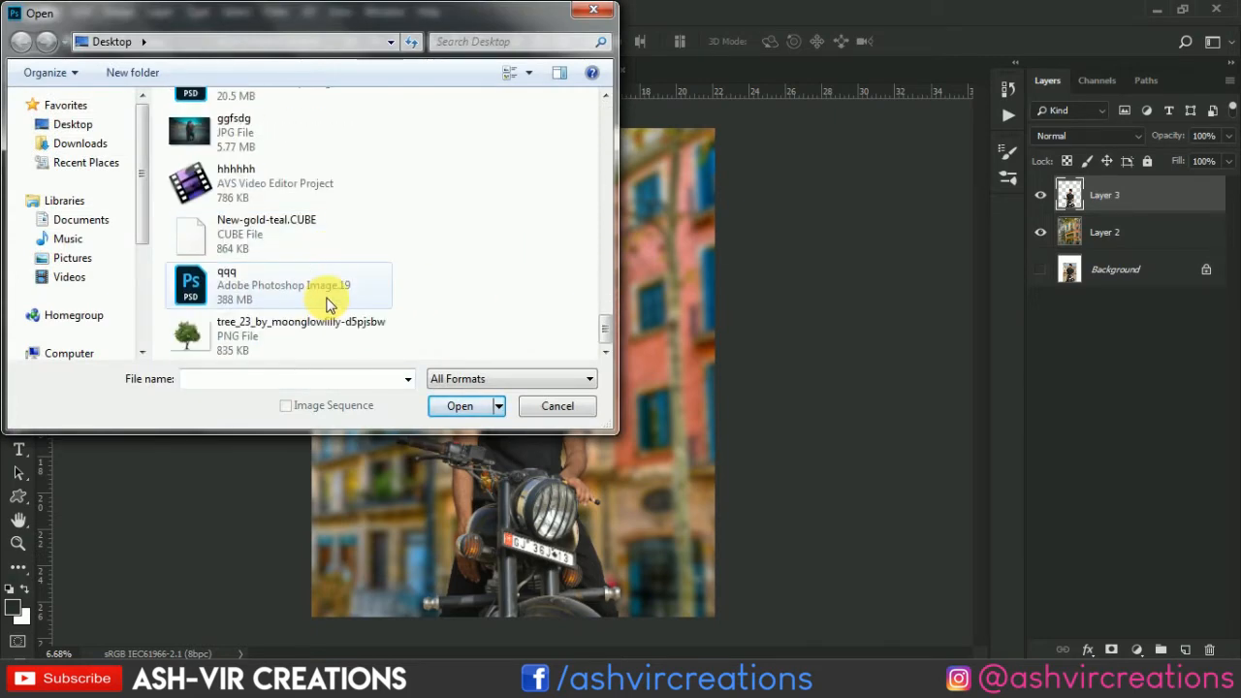
pyautogui.doubleClick(260, 325)
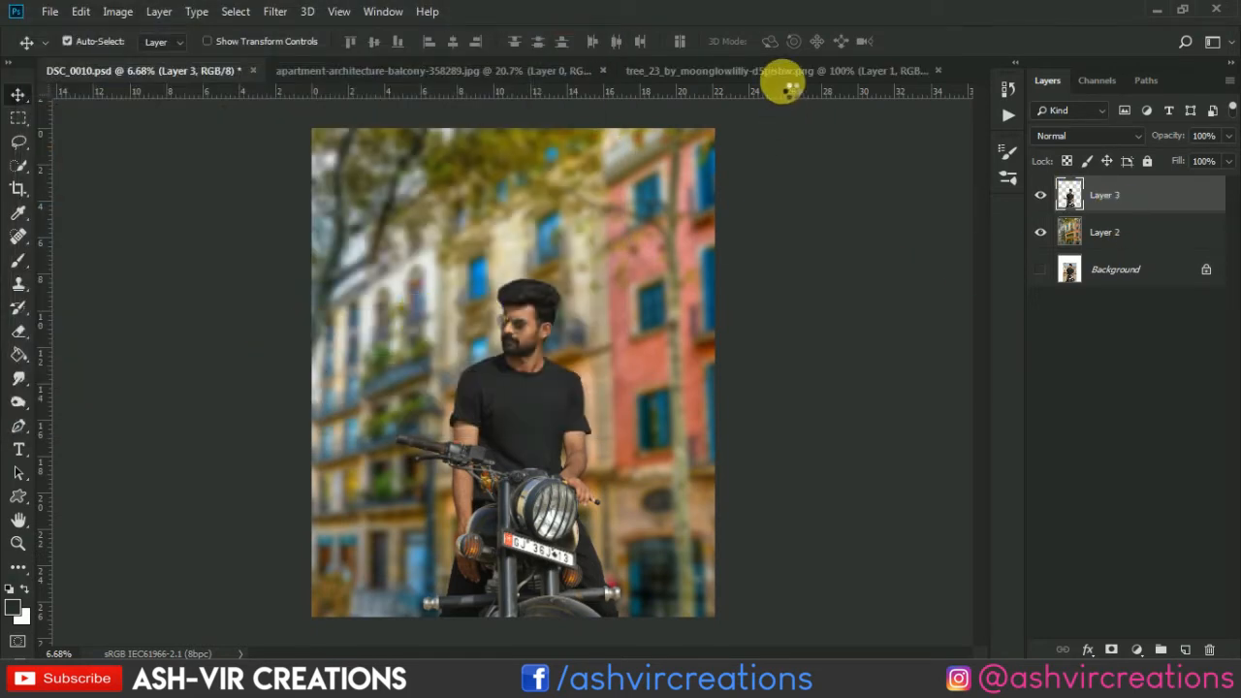
pyautogui.click(791, 71)
pyautogui.moveTo(516, 289); pyautogui.dragTo(482, 169)
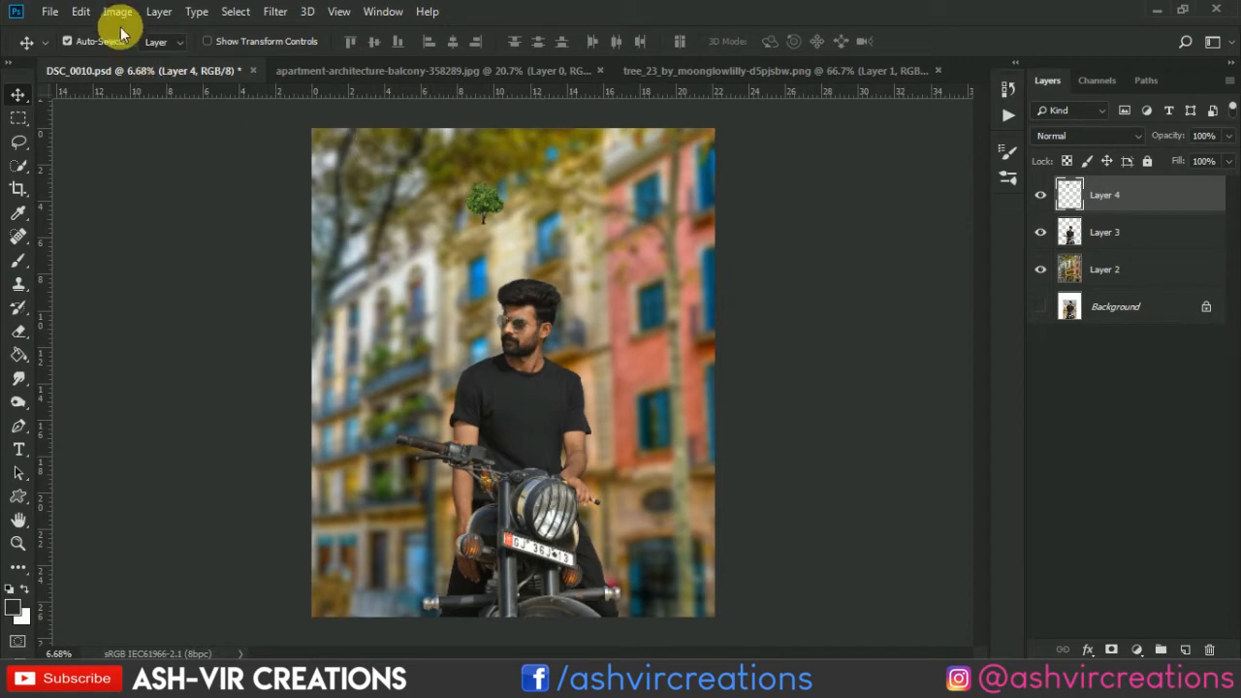
# Scale the tree to about 490% and position it over the man's head and the upper background.
pyautogui.click(83, 11)
pyautogui.click(175, 386)
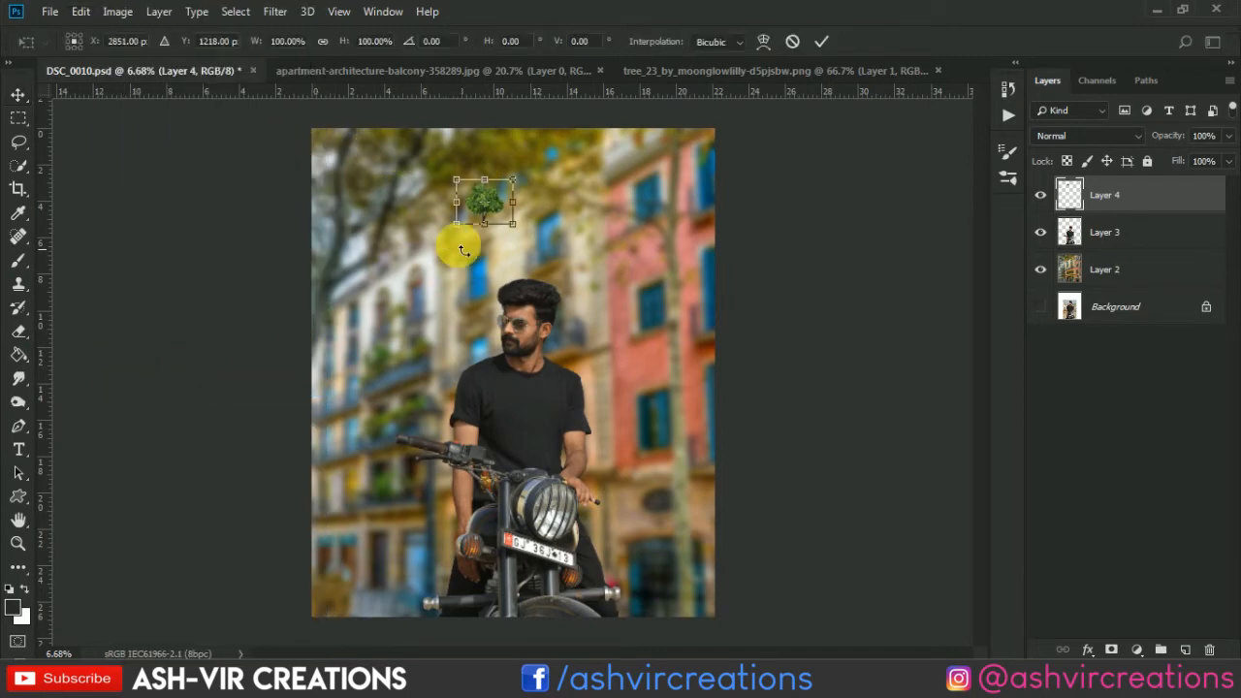
pyautogui.moveTo(514, 225); pyautogui.dragTo(622, 339)
pyautogui.moveTo(528, 173); pyautogui.dragTo(547, 227)
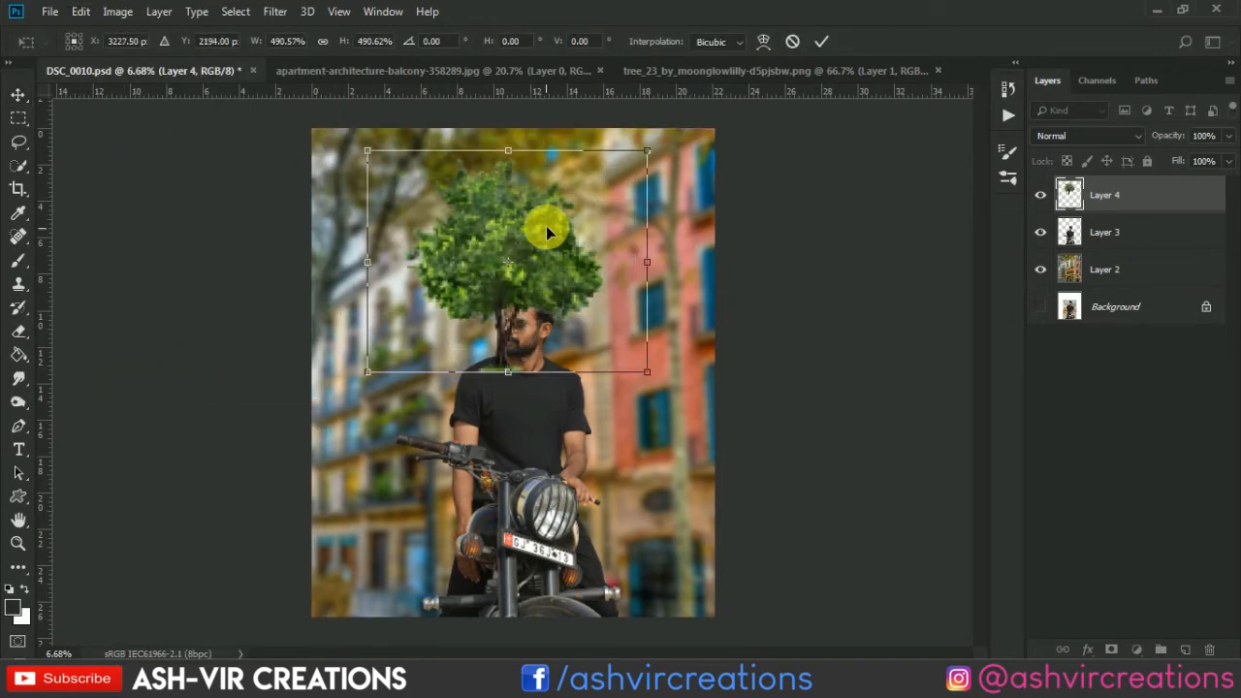
pyautogui.press('Return')
# Apply a Gaussian Blur with a radius of 40.1 pixels to the tree layer.
pyautogui.click(275, 12)
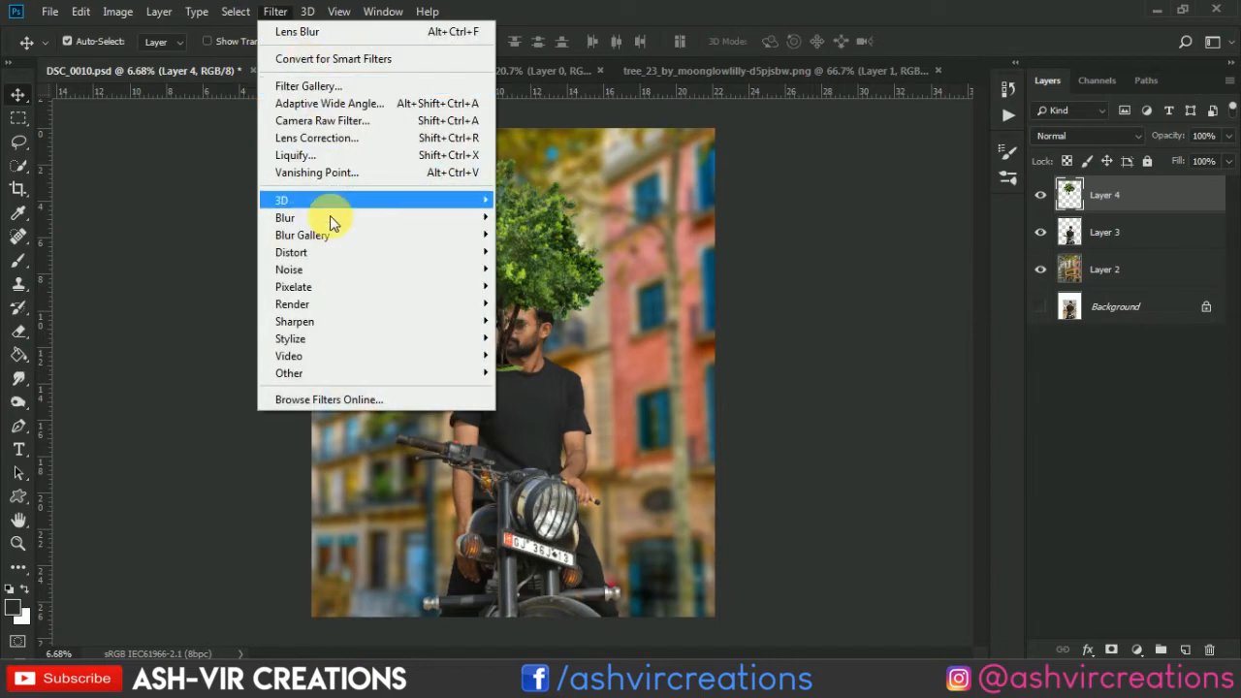
pyautogui.moveTo(330, 217)
pyautogui.click(528, 282)
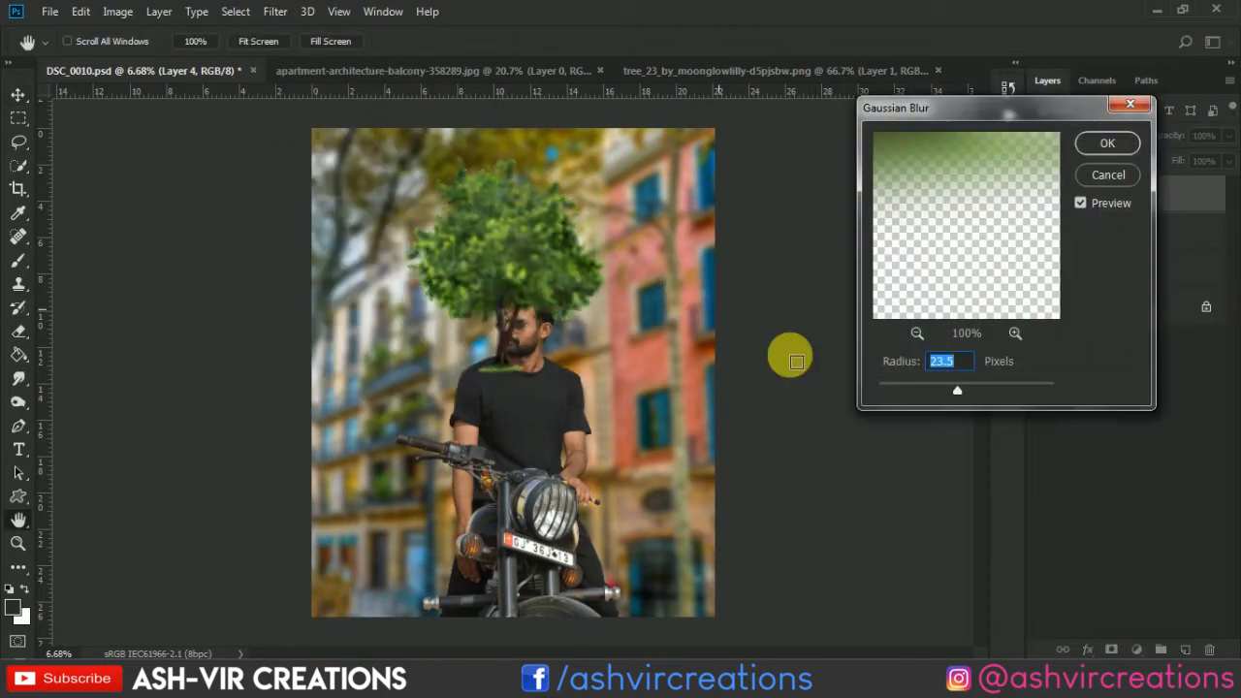
pyautogui.moveTo(958, 389); pyautogui.dragTo(970, 390)
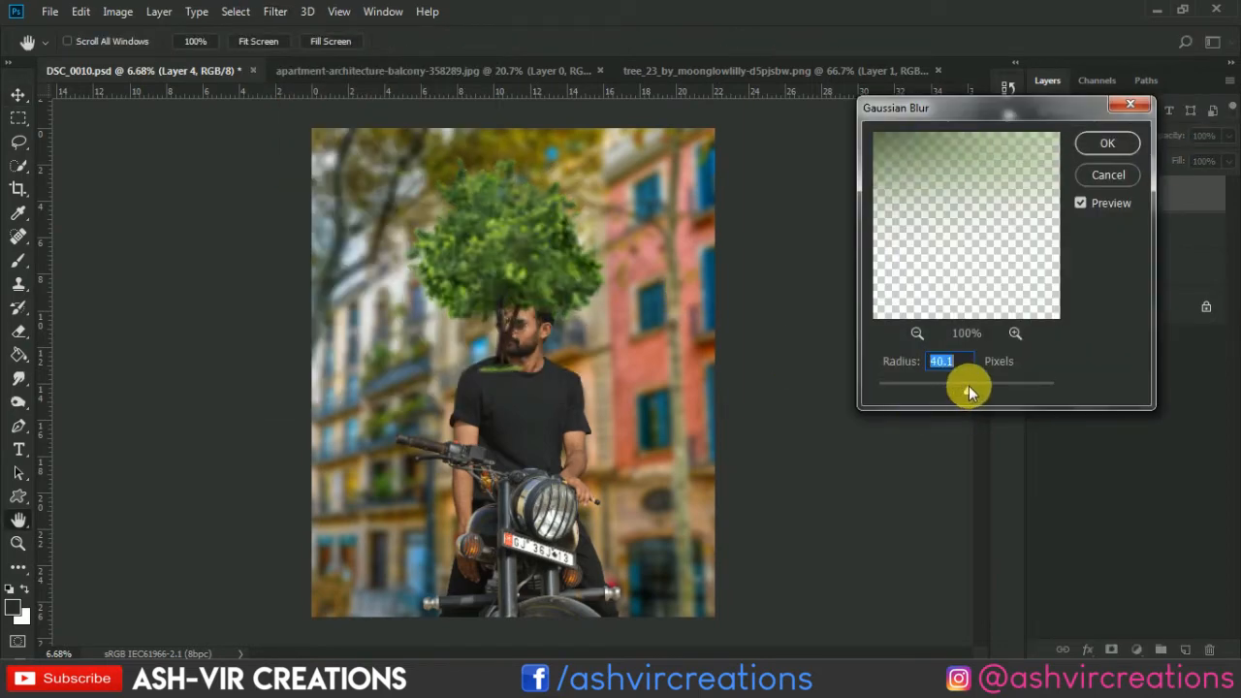
pyautogui.click(1109, 144)
# Scale the blurred tree to about 176%, place it as foliage in the photo's lower-left corner, and put a duplicate in the lower-right corner.
pyautogui.hotkey('ctrl', 't')
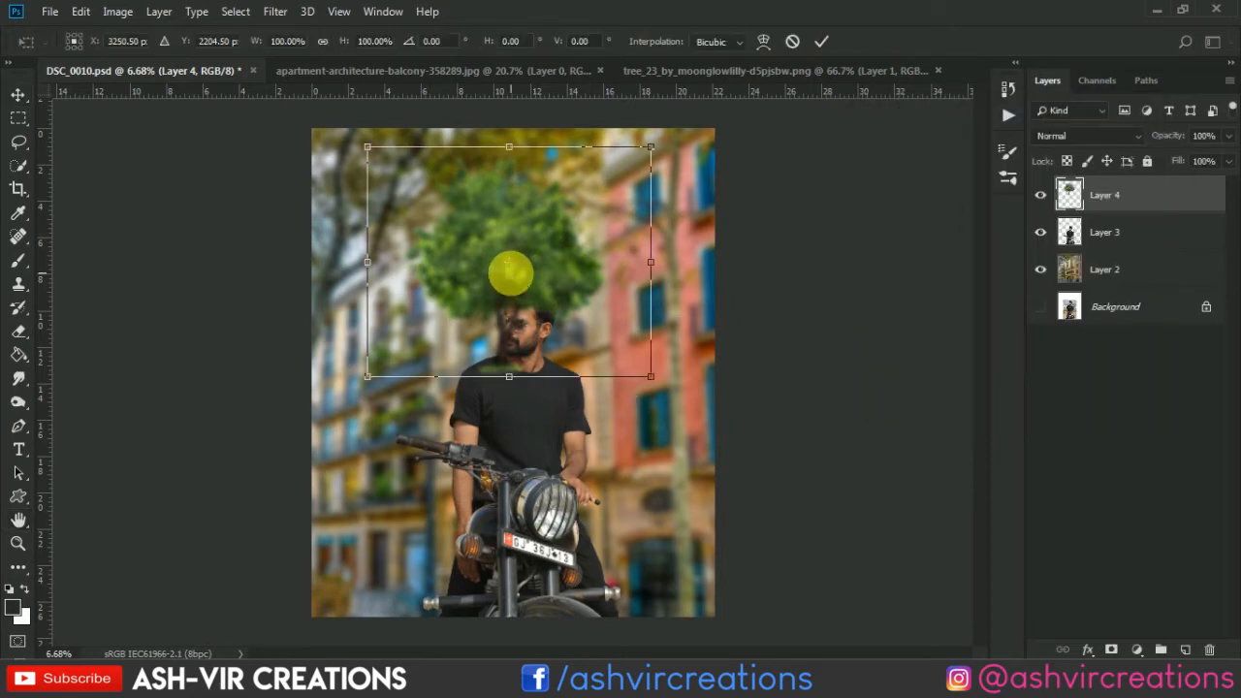
pyautogui.moveTo(657, 385); pyautogui.dragTo(609, 625)
pyautogui.scroll(-2, 465, 562)
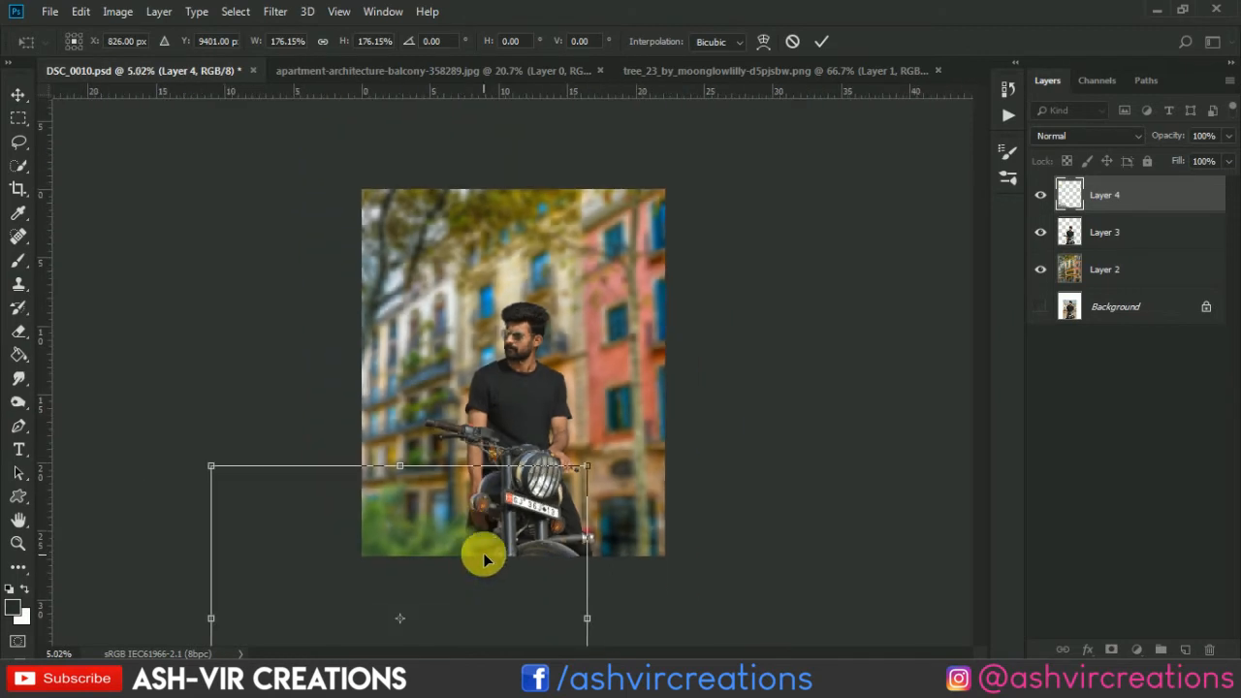
pyautogui.moveTo(485, 554); pyautogui.dragTo(638, 576)
pyautogui.press('Return')
pyautogui.scroll(5, 684, 552)
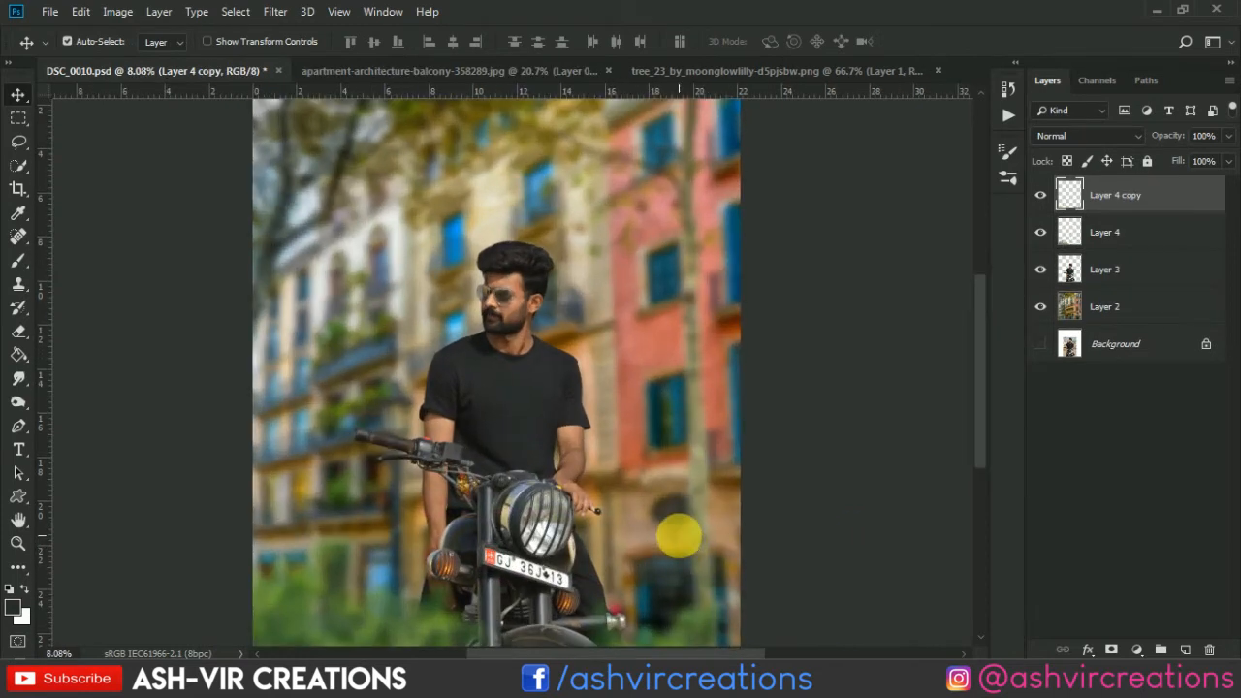
pyautogui.scroll(-3, 679, 533)
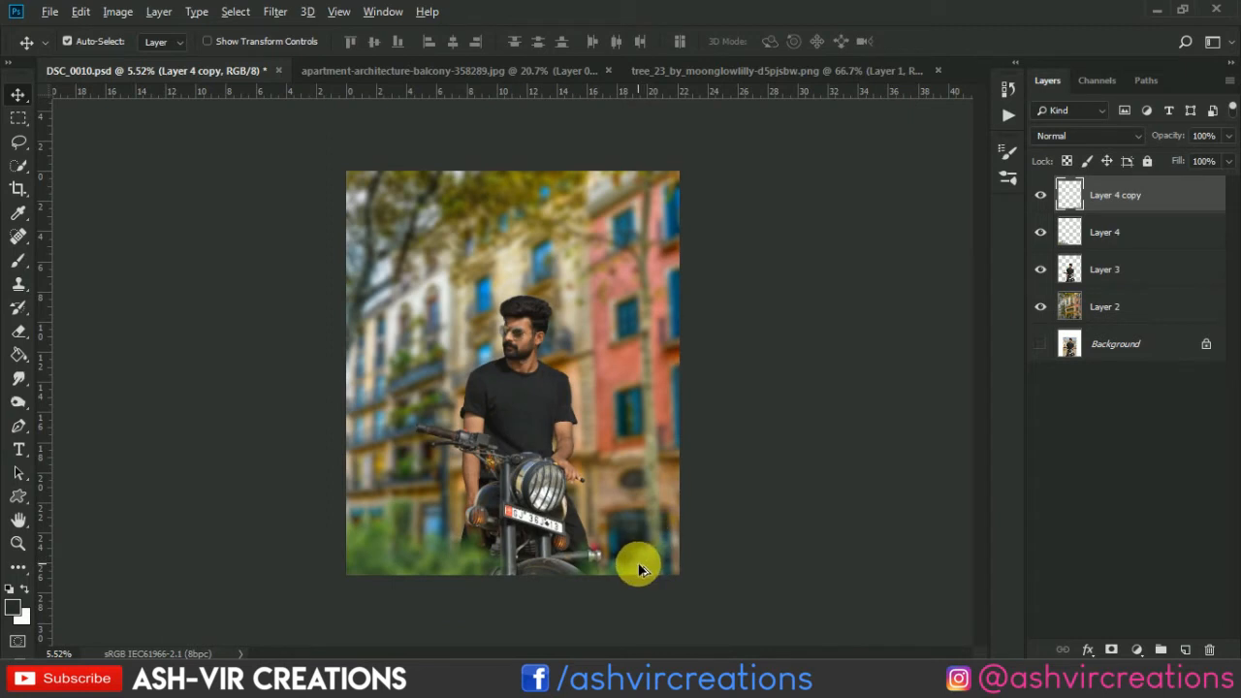
pyautogui.scroll(1, 640, 572)
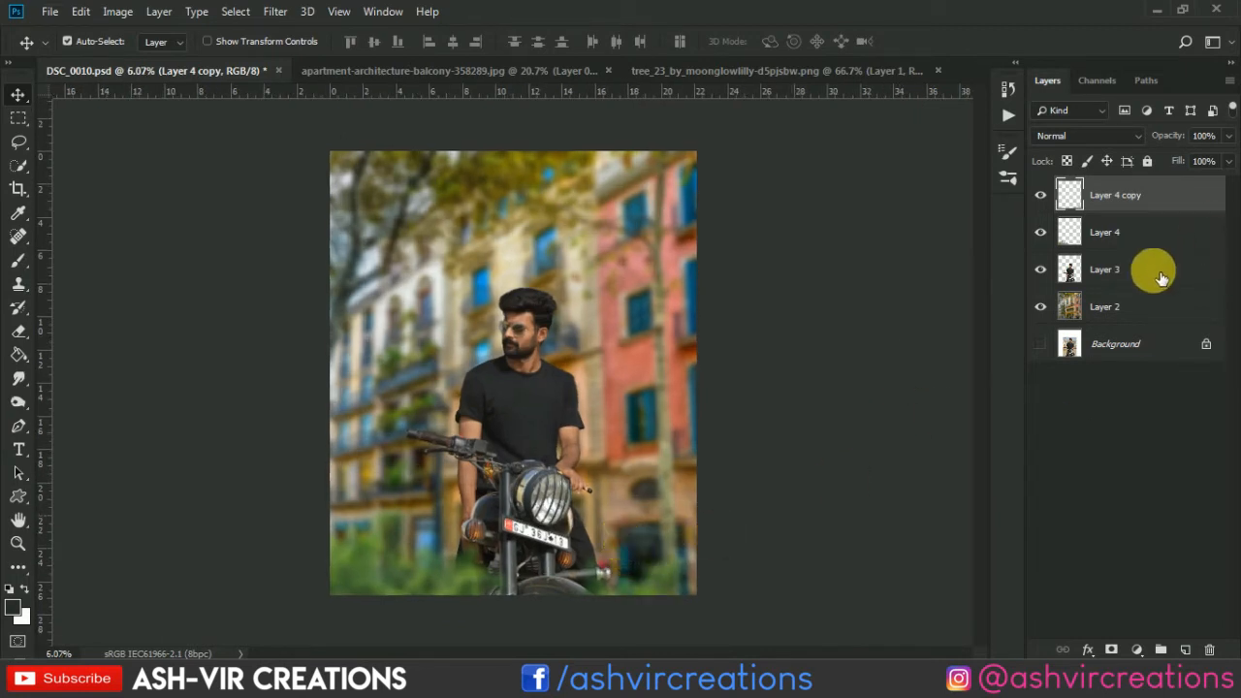
# Merge both tree layers, the man and the street into one layer, and crop away everything outside the canvas.
pyautogui.keyDown('shift'); pyautogui.click(1149, 307); pyautogui.keyUp('shift')
pyautogui.rightClick(1146, 308)
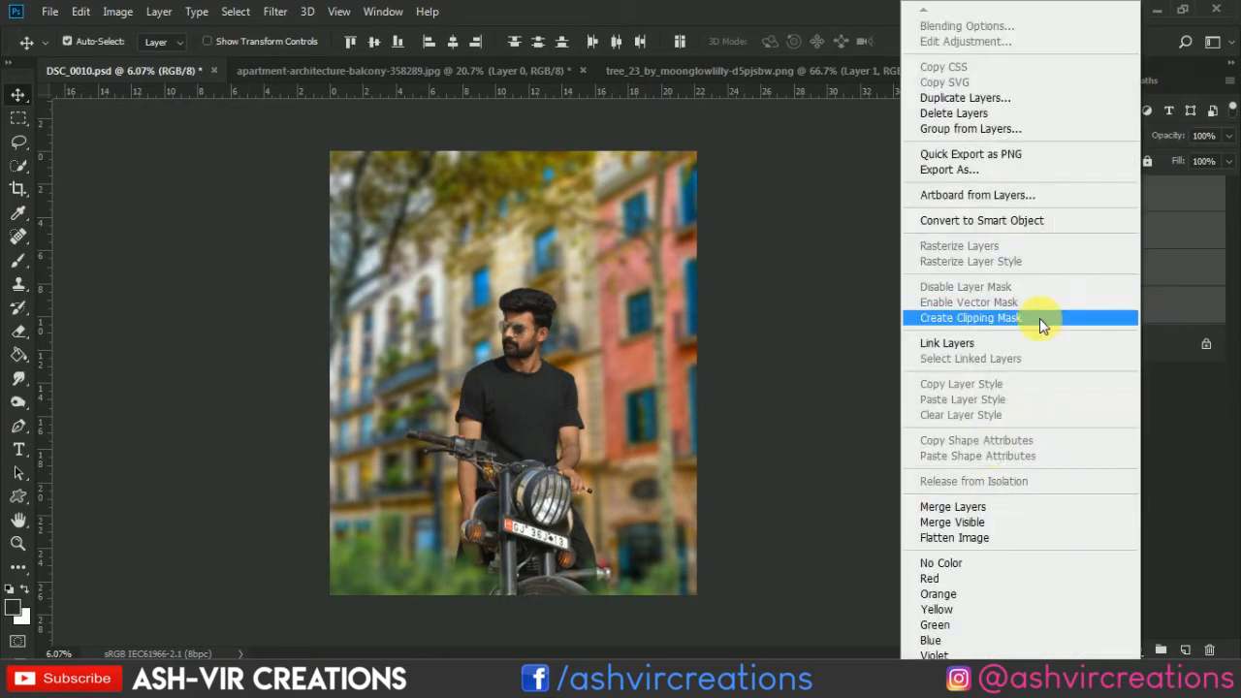
pyautogui.click(981, 508)
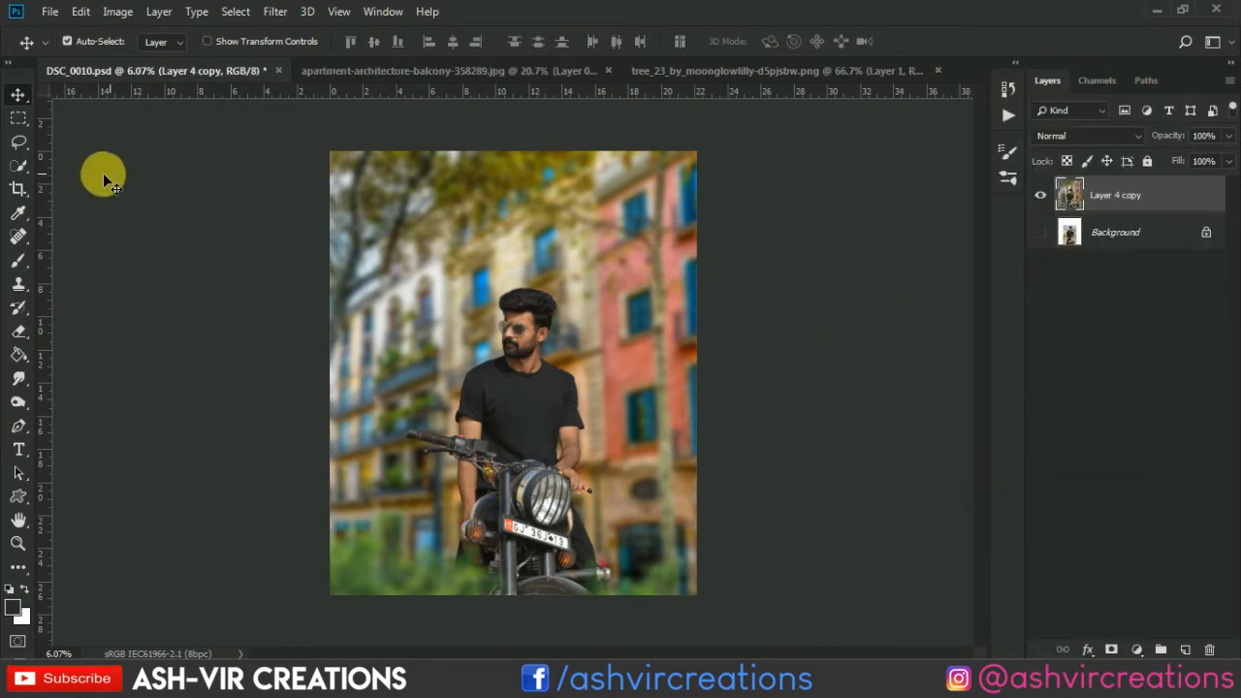
pyautogui.click(16, 189)
pyautogui.press('Return')
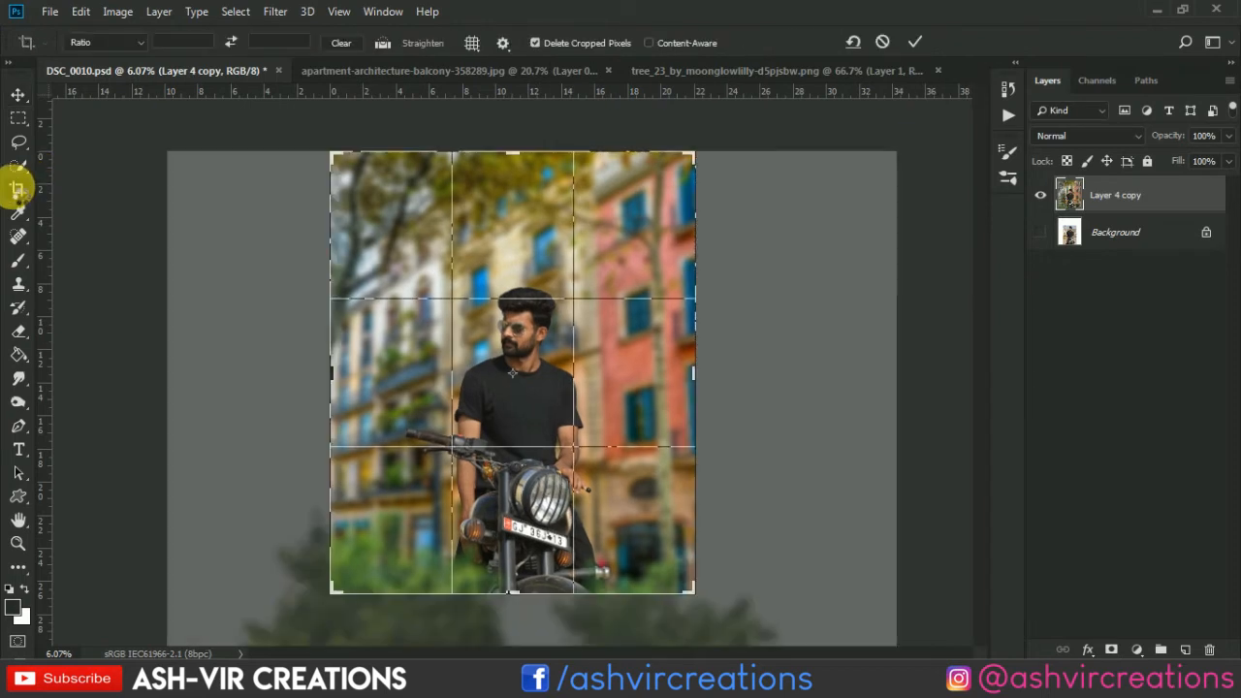
pyautogui.press('v')
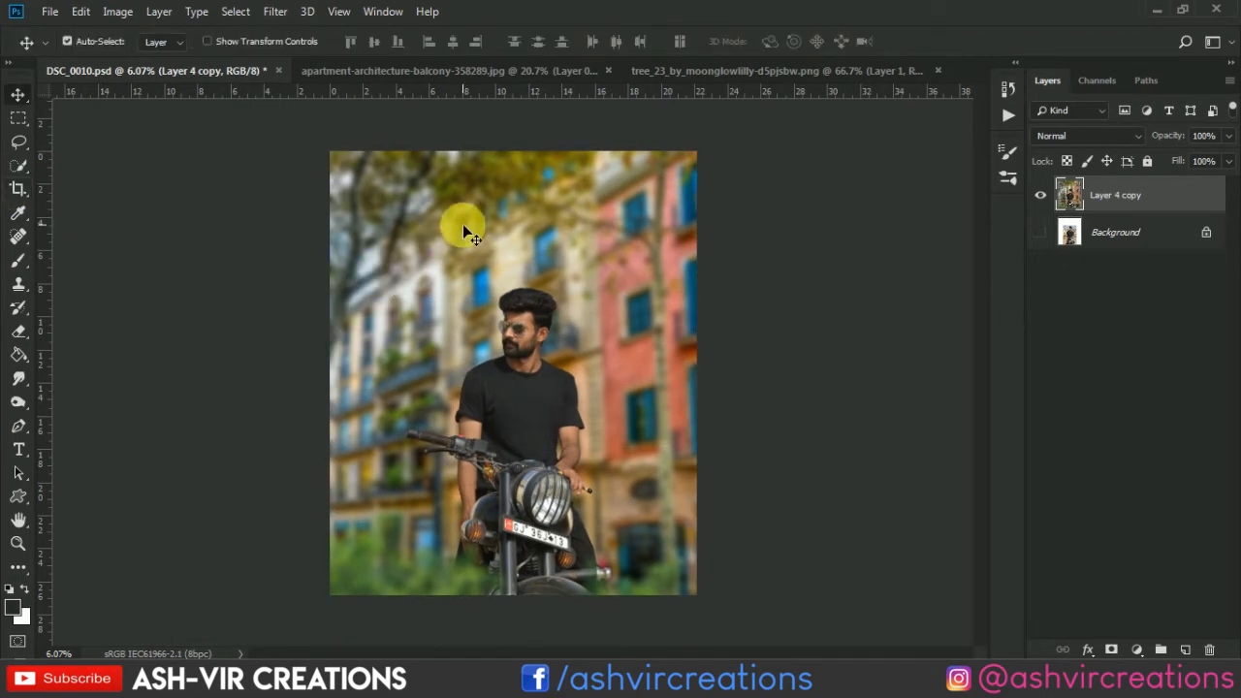
# Open the Camera Raw Filter on the merged layer and set the Temperature to -7.
pyautogui.click(272, 13)
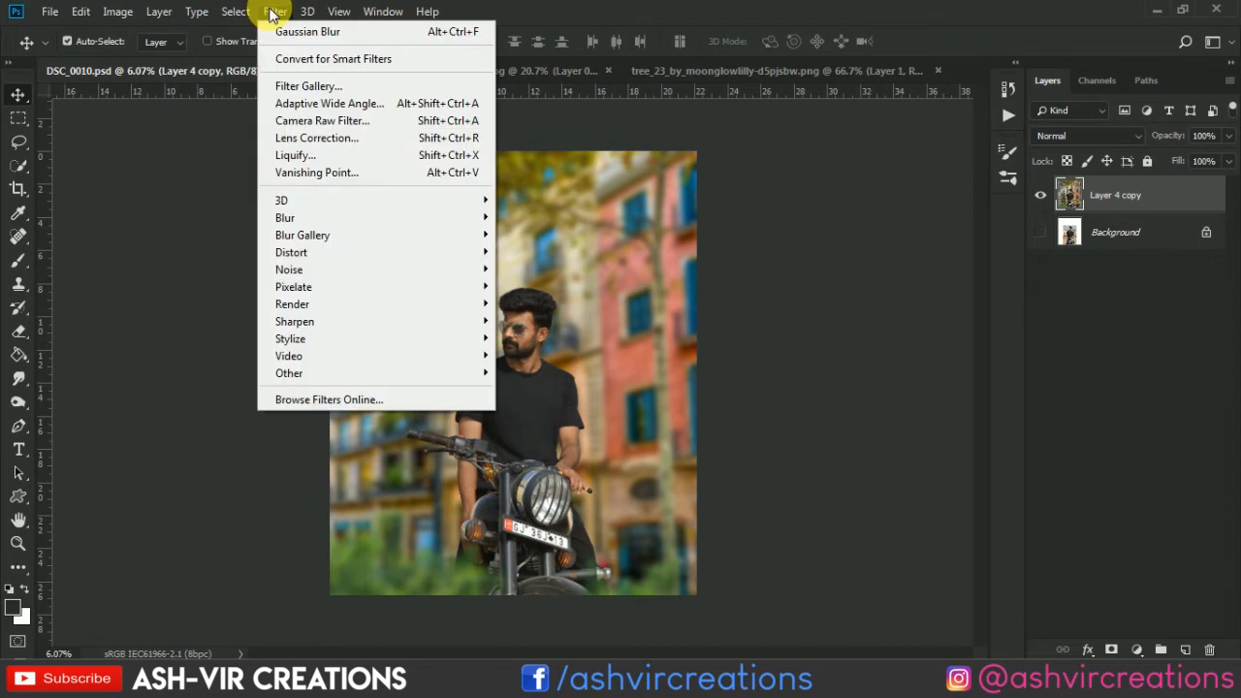
pyautogui.click(315, 122)
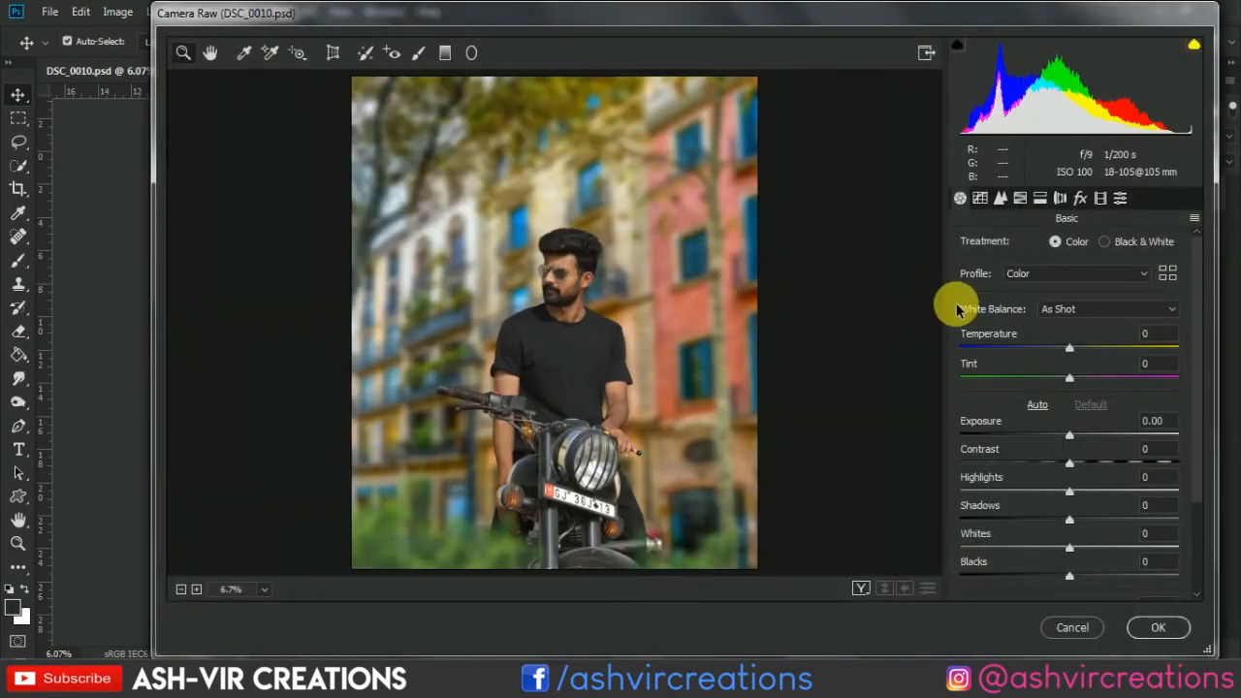
pyautogui.moveTo(1069, 354); pyautogui.dragTo(1061, 356)
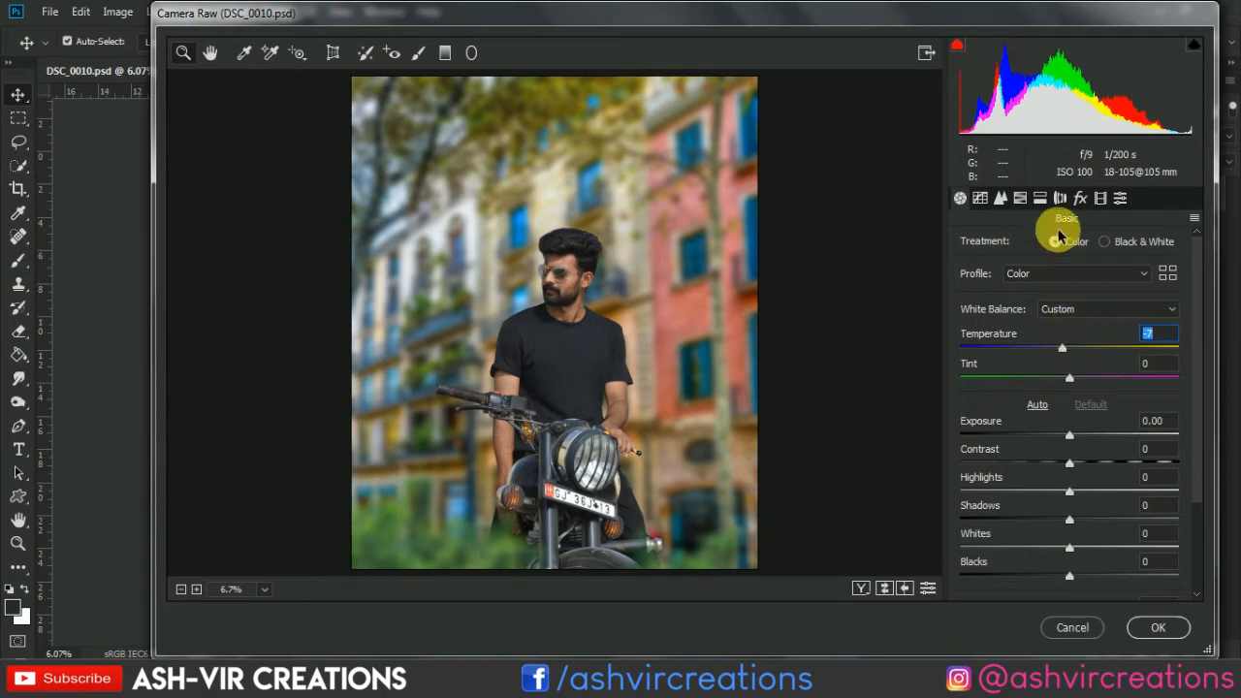
# Calibrate the colors with Blue Primary Hue -16, Green Primary Hue +8, Red Primary Hue +15 and Red Primary Saturation +28.
pyautogui.click(1041, 199)
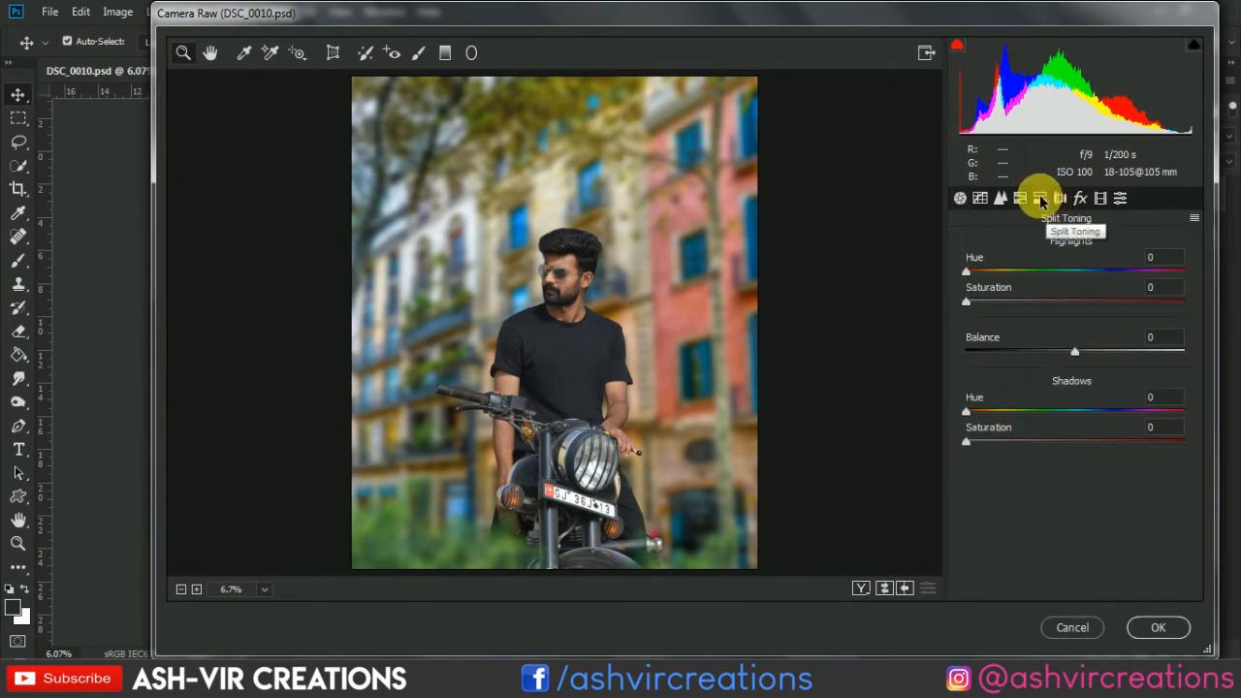
pyautogui.click(1023, 199)
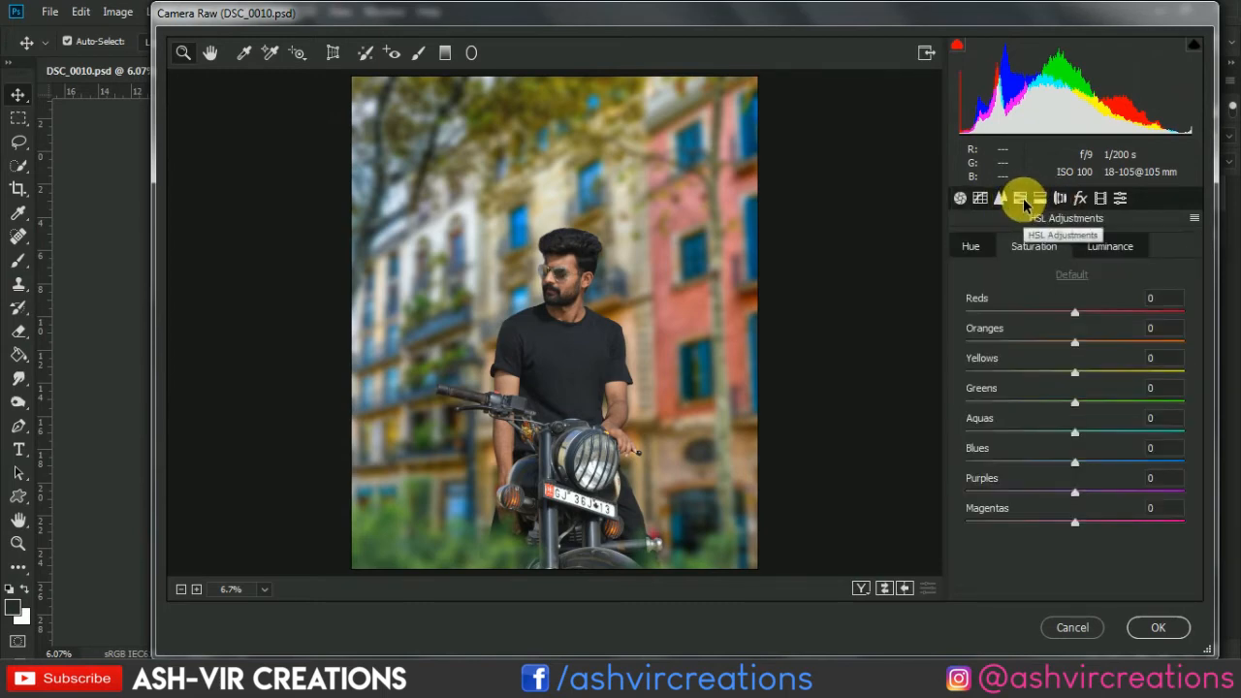
pyautogui.click(1101, 197)
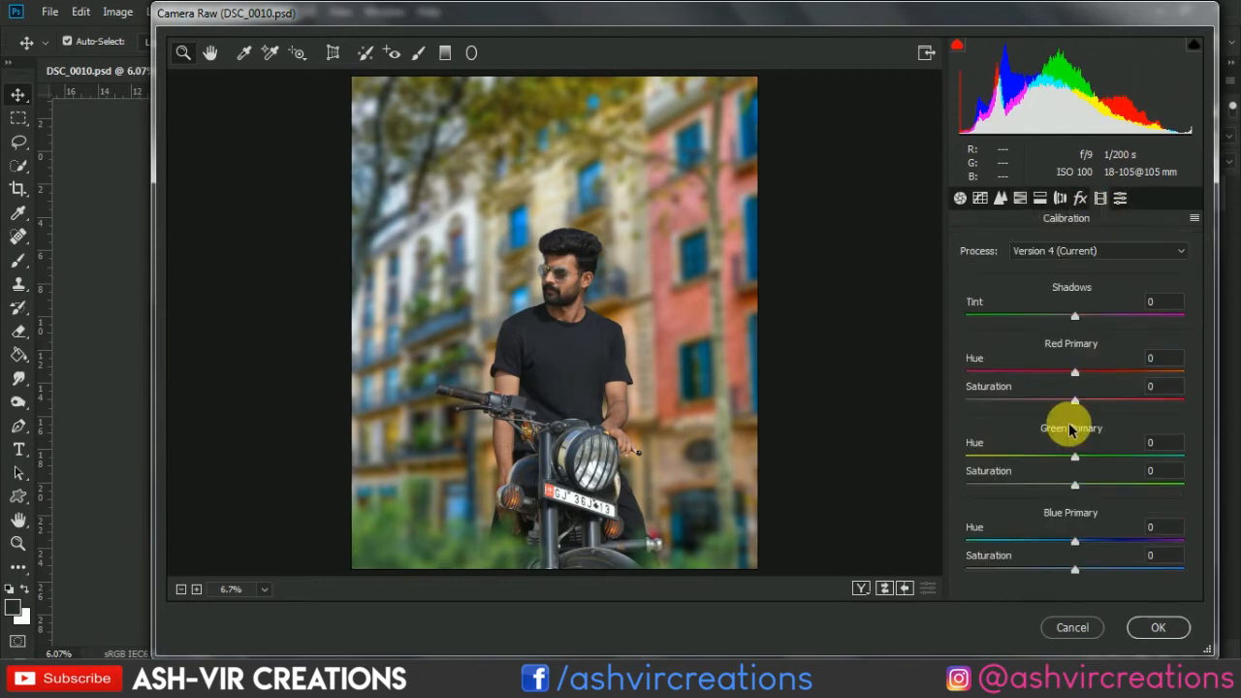
pyautogui.moveTo(1060, 540)
pyautogui.mouseDown()
pyautogui.moveTo(1031, 540)
pyautogui.moveTo(1100, 533)
pyautogui.moveTo(1033, 538)
pyautogui.moveTo(1061, 535)
pyautogui.mouseUp()
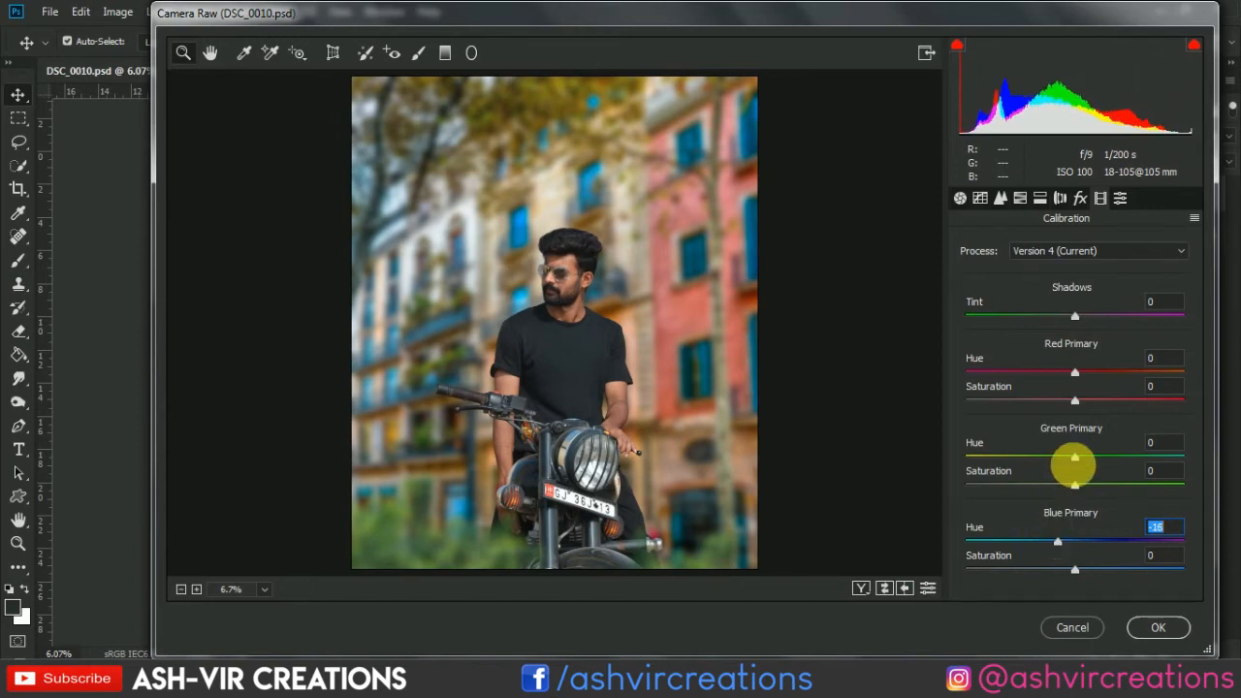
pyautogui.moveTo(1034, 450); pyautogui.dragTo(1086, 470)
pyautogui.moveTo(1074, 375); pyautogui.dragTo(1107, 404)
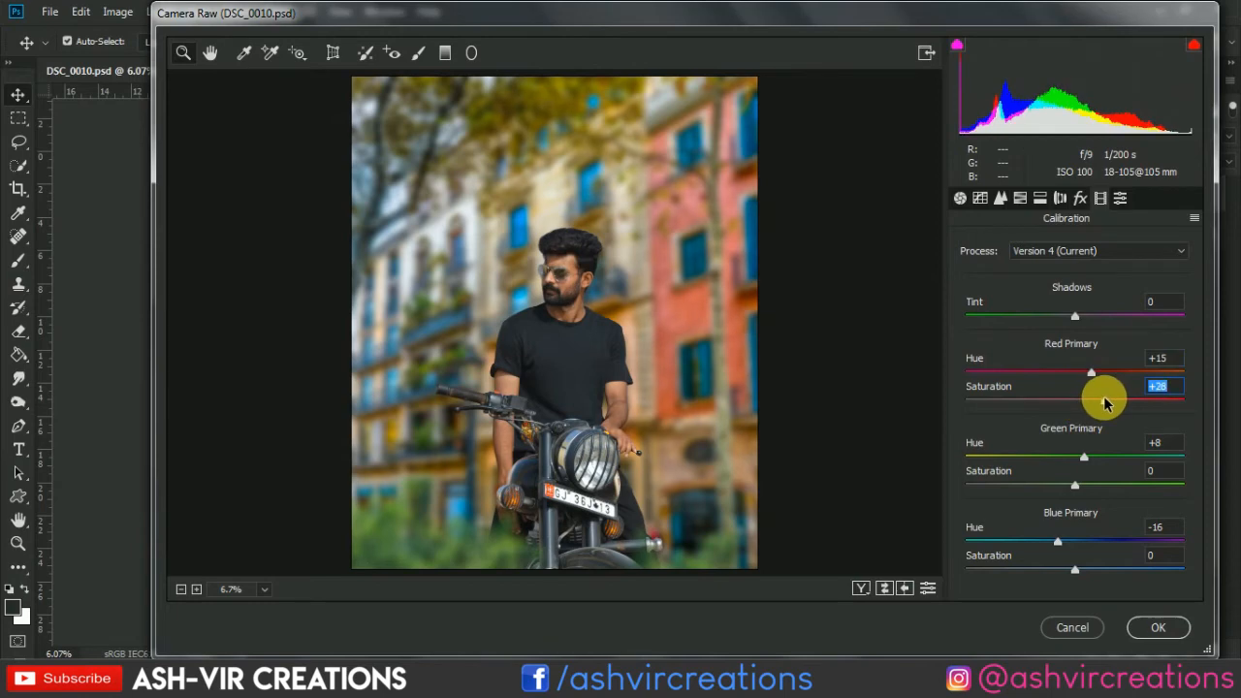
# Add a post-crop vignette with Amount -28, Midpoint 14, Roundness -24, Feather 100 and Highlights 63.
pyautogui.click(1082, 200)
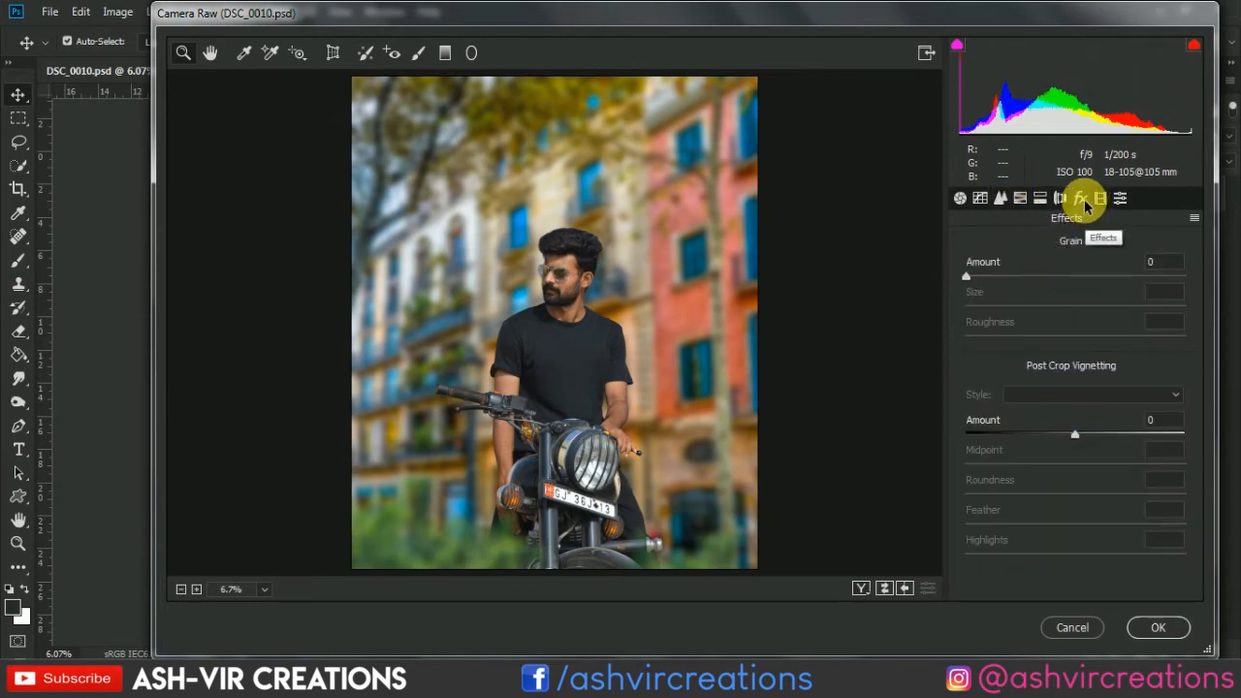
pyautogui.moveTo(1072, 434); pyautogui.dragTo(1047, 515)
pyautogui.moveTo(970, 548); pyautogui.dragTo(1149, 531)
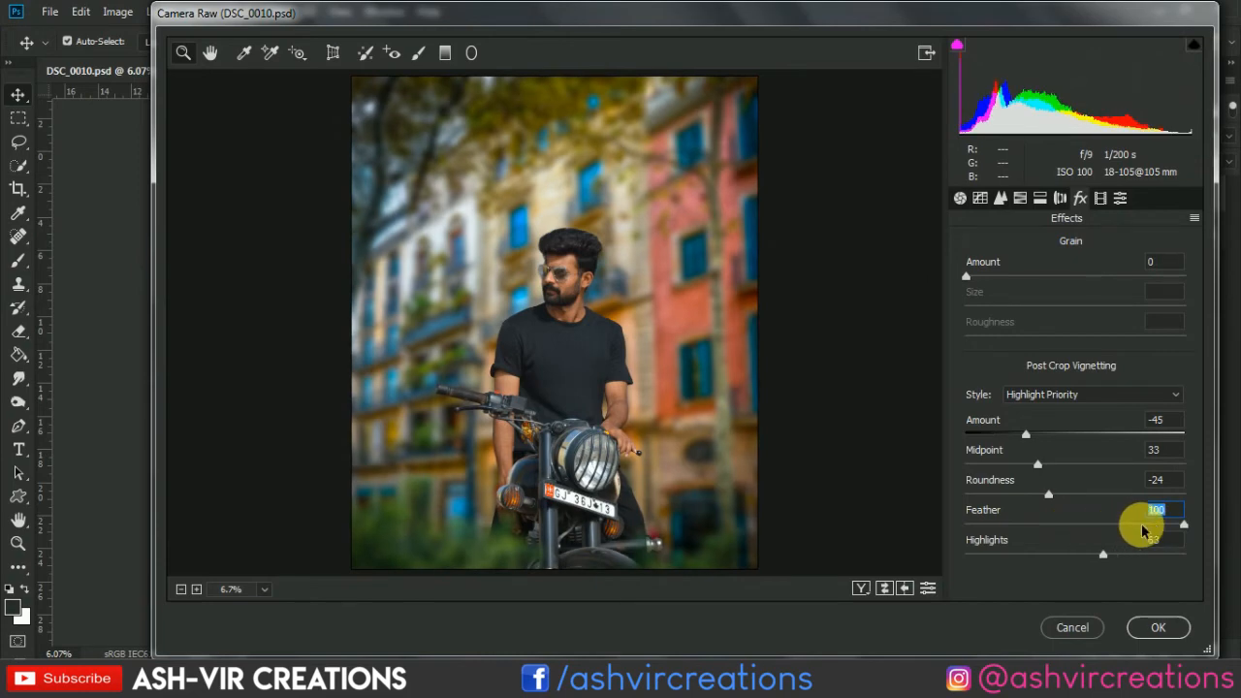
pyautogui.moveTo(1017, 435); pyautogui.dragTo(998, 470)
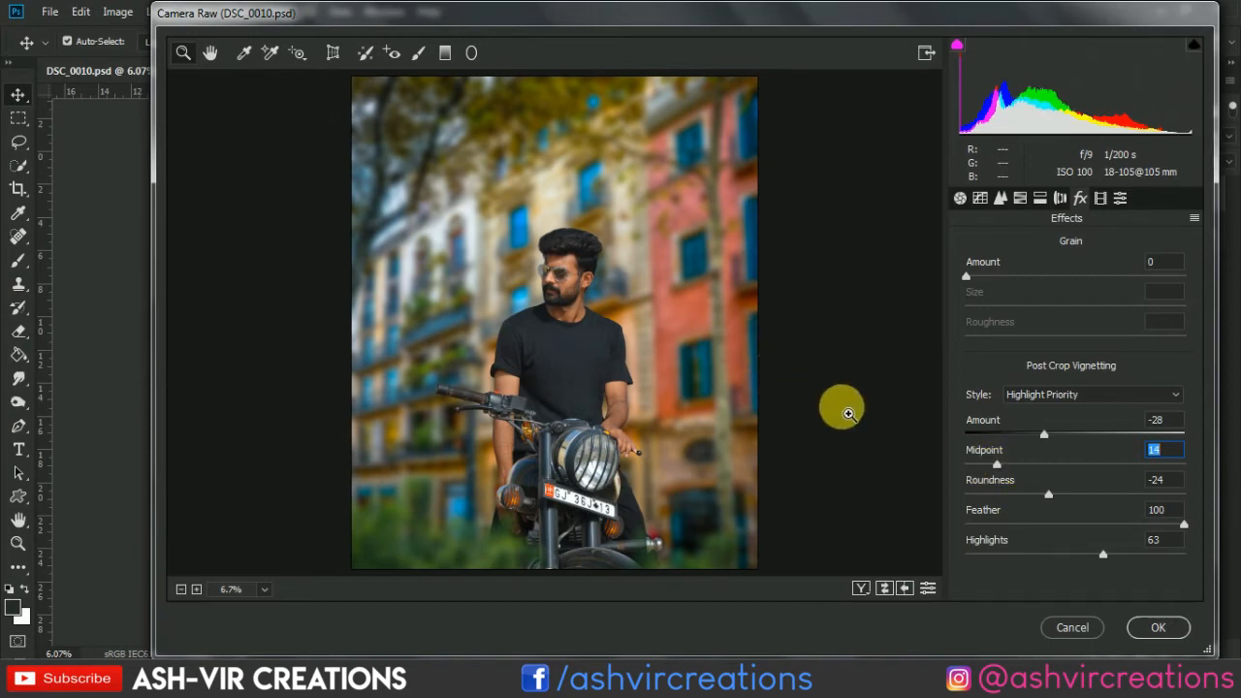
# Shift the HSL hues to Greens -100, Oranges +8 and Yellows +2.
pyautogui.click(1000, 197)
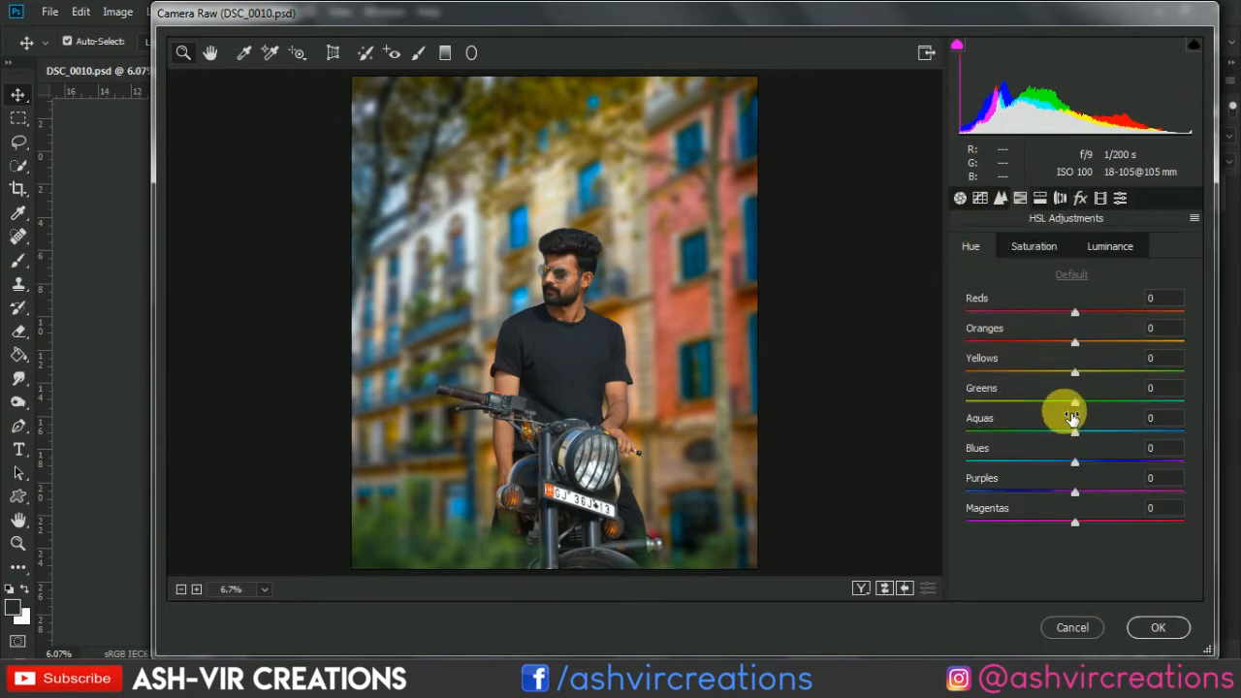
pyautogui.moveTo(1071, 404); pyautogui.dragTo(948, 408)
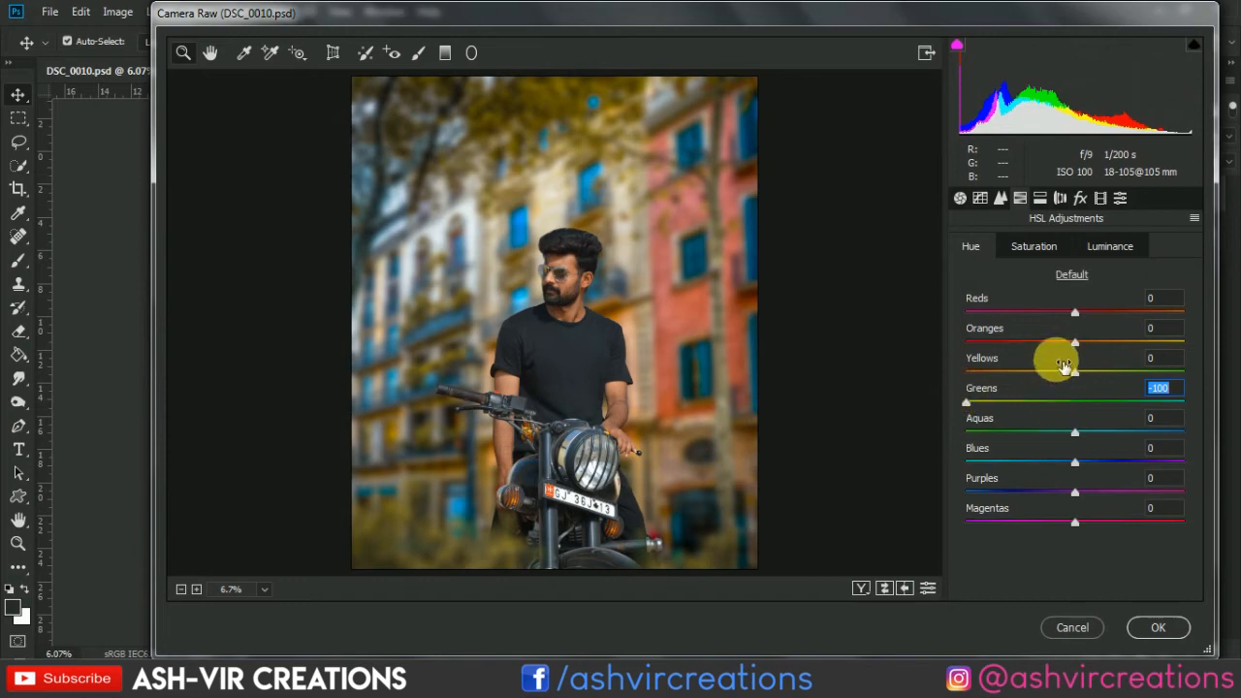
pyautogui.moveTo(1061, 344); pyautogui.dragTo(1089, 355)
# Set the Yellows to +13 in HSL Saturation and +18 in HSL Luminance.
pyautogui.click(1033, 246)
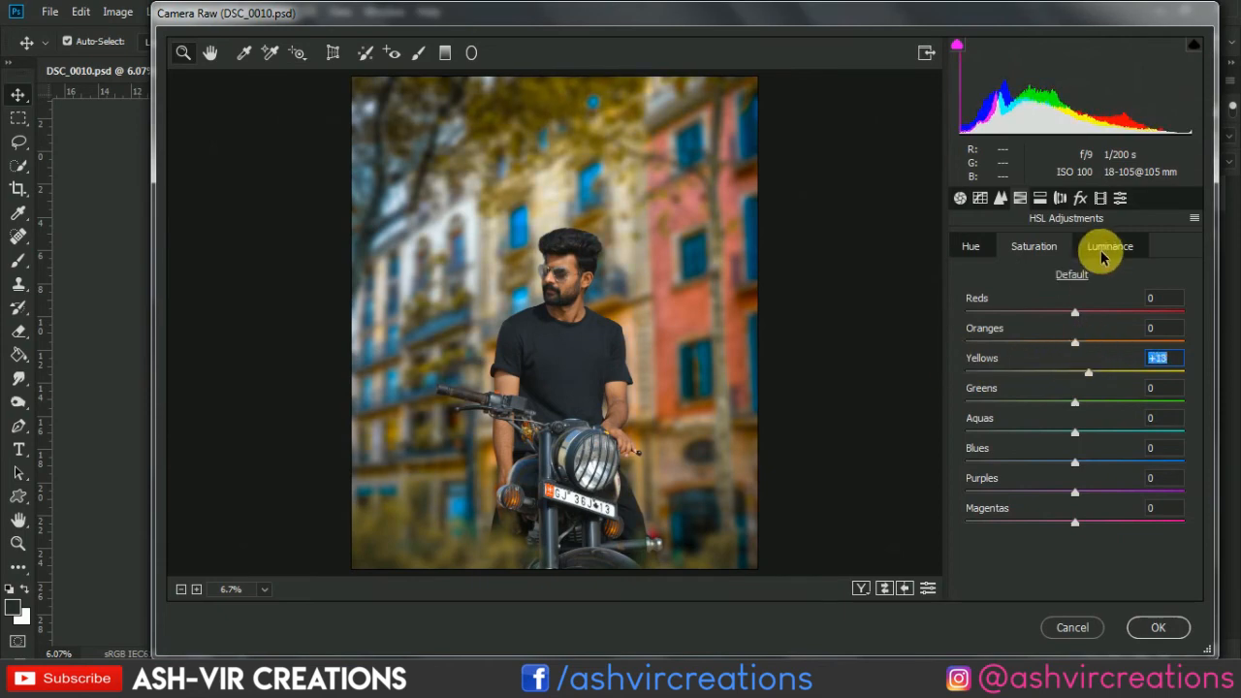
pyautogui.click(1103, 246)
pyautogui.click(1095, 368)
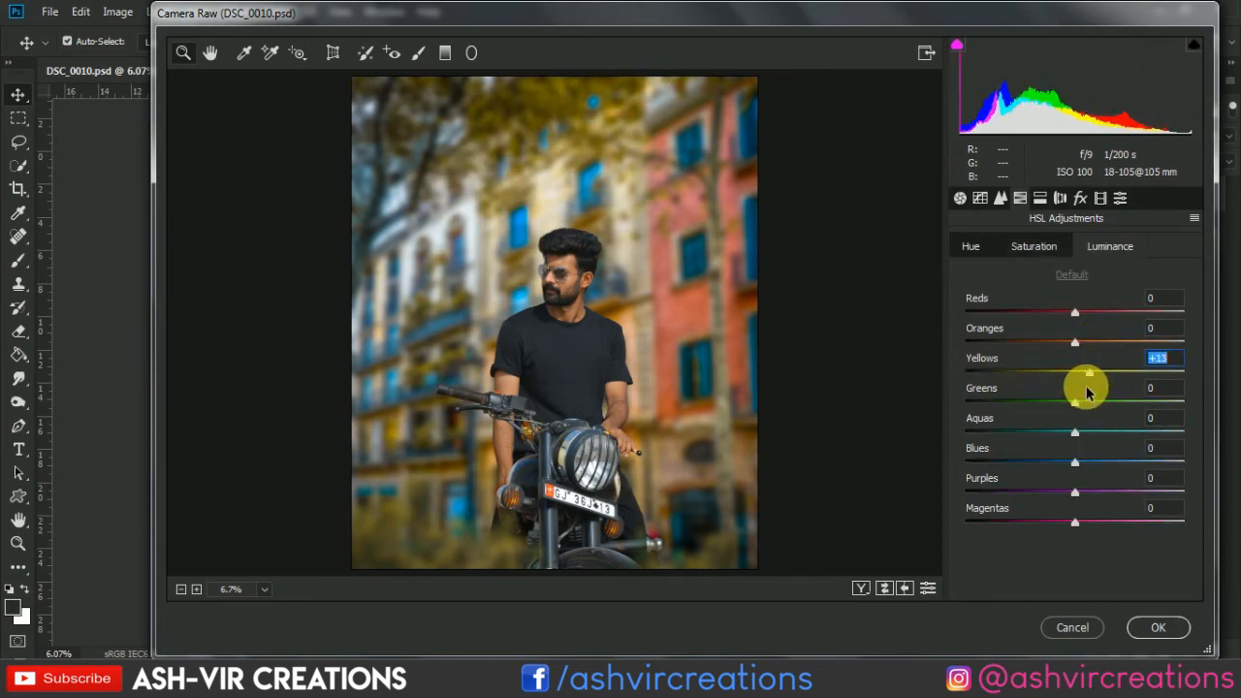
pyautogui.moveTo(1064, 388); pyautogui.dragTo(1091, 373)
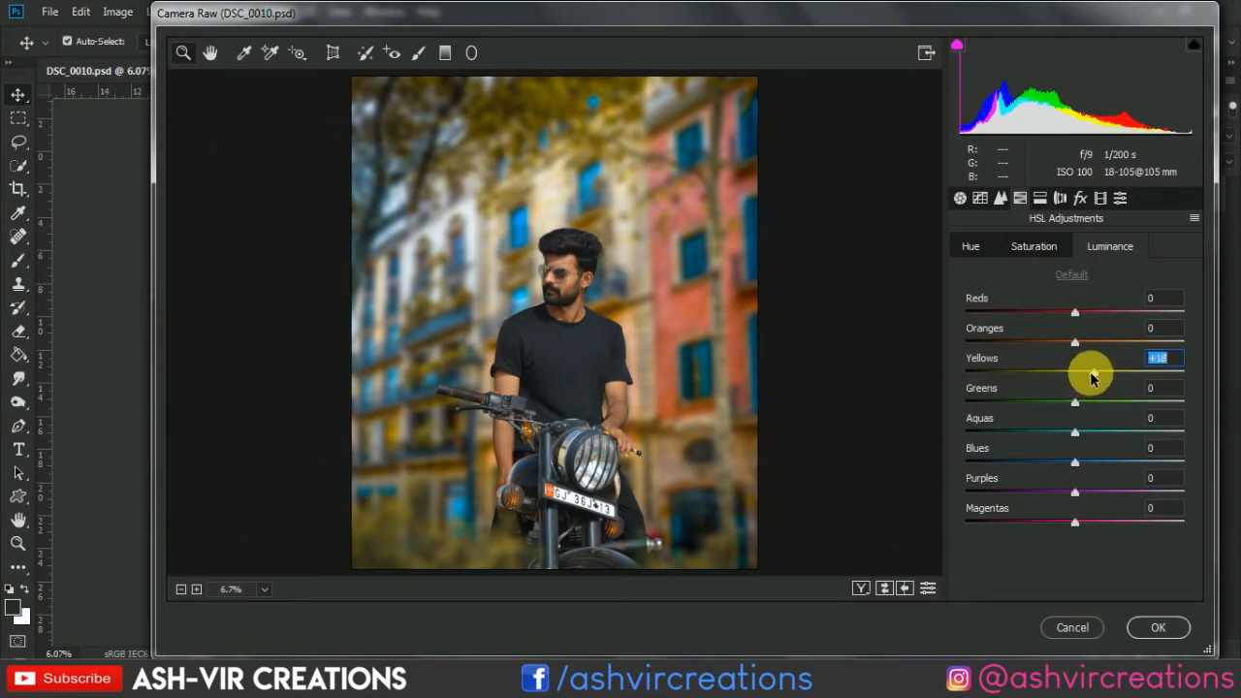
# Adjust the remaining HSL hues to Magentas +1, Reds -18, Aquas -71 and Blues -49.
pyautogui.click(971, 247)
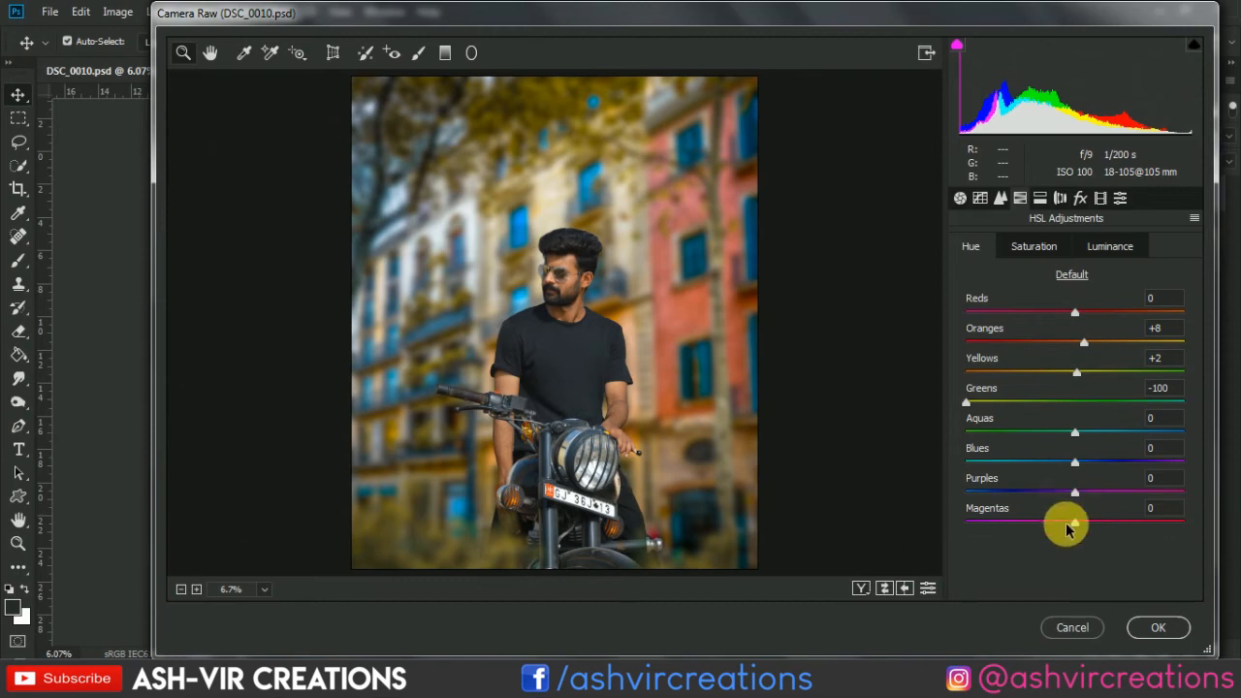
pyautogui.moveTo(1066, 526)
pyautogui.mouseDown()
pyautogui.moveTo(1016, 521)
pyautogui.moveTo(1113, 521)
pyautogui.moveTo(1074, 515)
pyautogui.mouseUp()
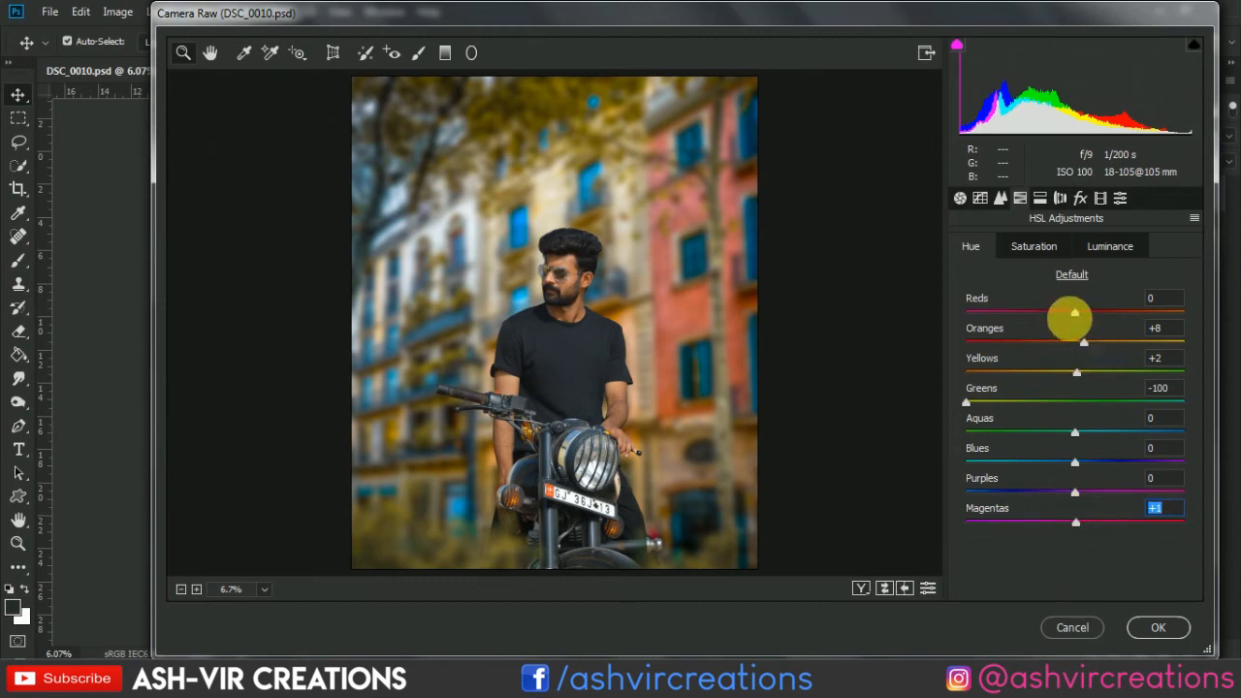
pyautogui.moveTo(1074, 313); pyautogui.dragTo(1038, 332)
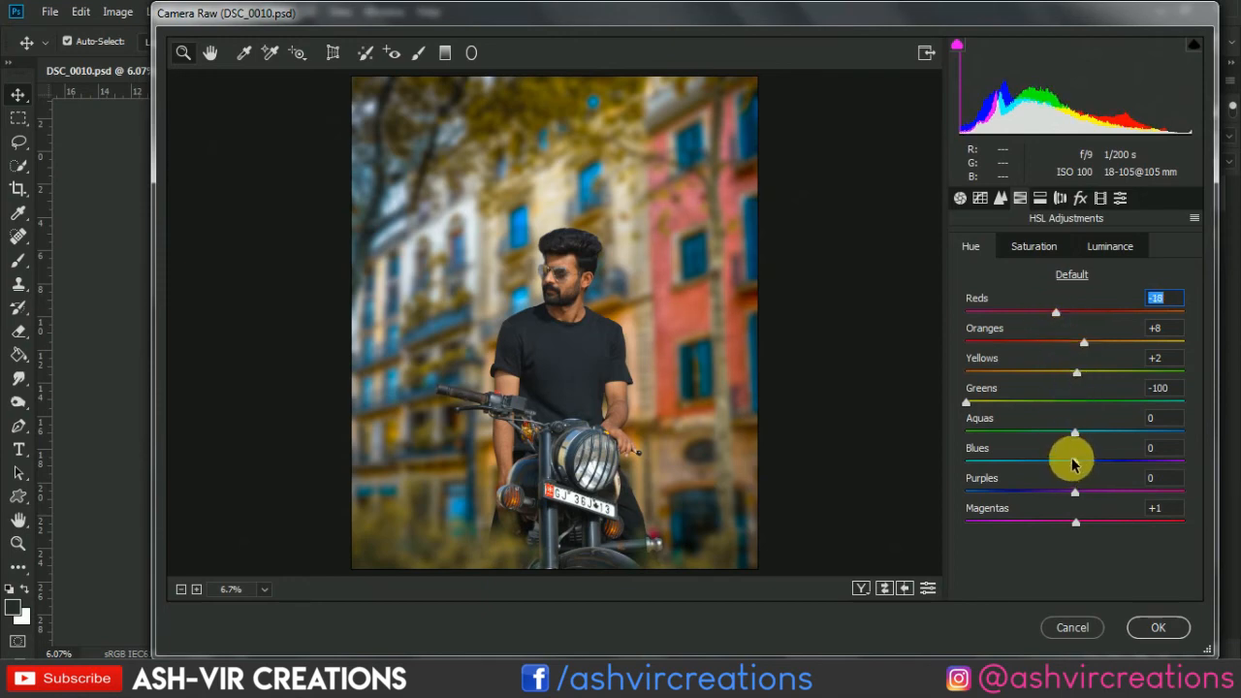
pyautogui.moveTo(1074, 433); pyautogui.dragTo(993, 439)
pyautogui.moveTo(1074, 471)
pyautogui.mouseDown()
pyautogui.moveTo(964, 457)
pyautogui.moveTo(1163, 457)
pyautogui.moveTo(961, 452)
pyautogui.moveTo(1072, 464)
pyautogui.moveTo(967, 451)
pyautogui.moveTo(1044, 465)
pyautogui.moveTo(992, 465)
pyautogui.moveTo(1029, 472)
pyautogui.mouseUp()
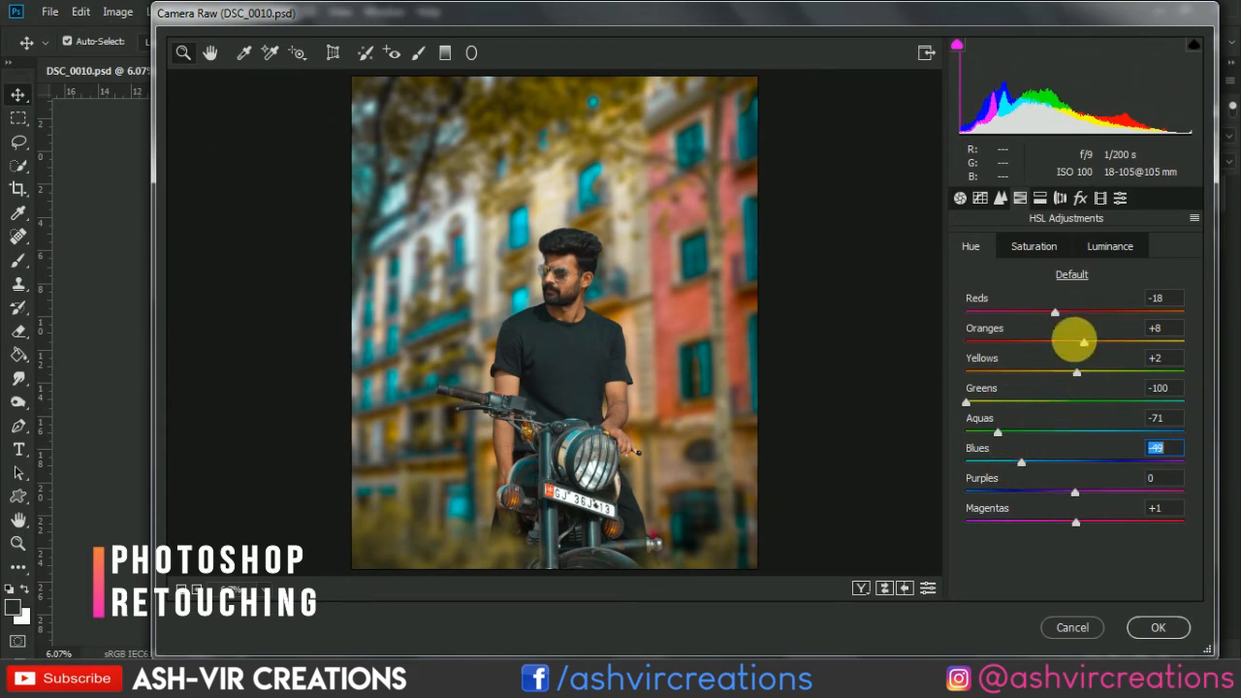
# Split tone the highlights with Hue 191 and Saturation 19.
pyautogui.click(1001, 198)
pyautogui.click(1019, 197)
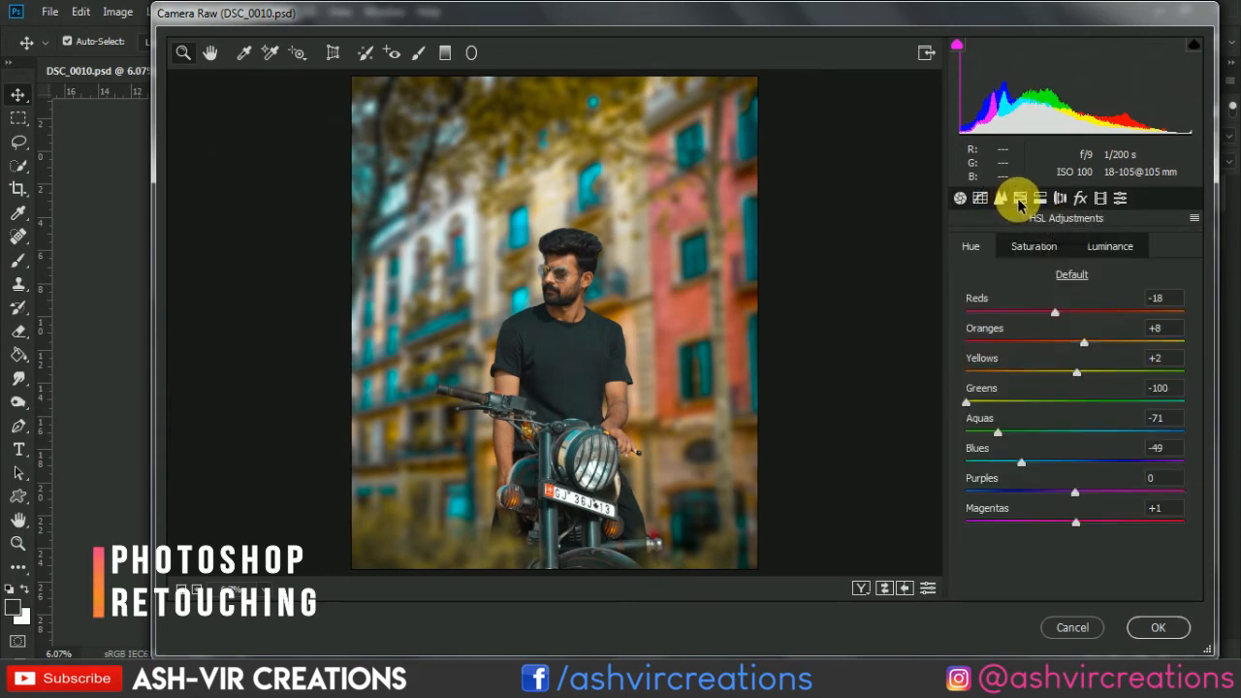
pyautogui.click(1001, 199)
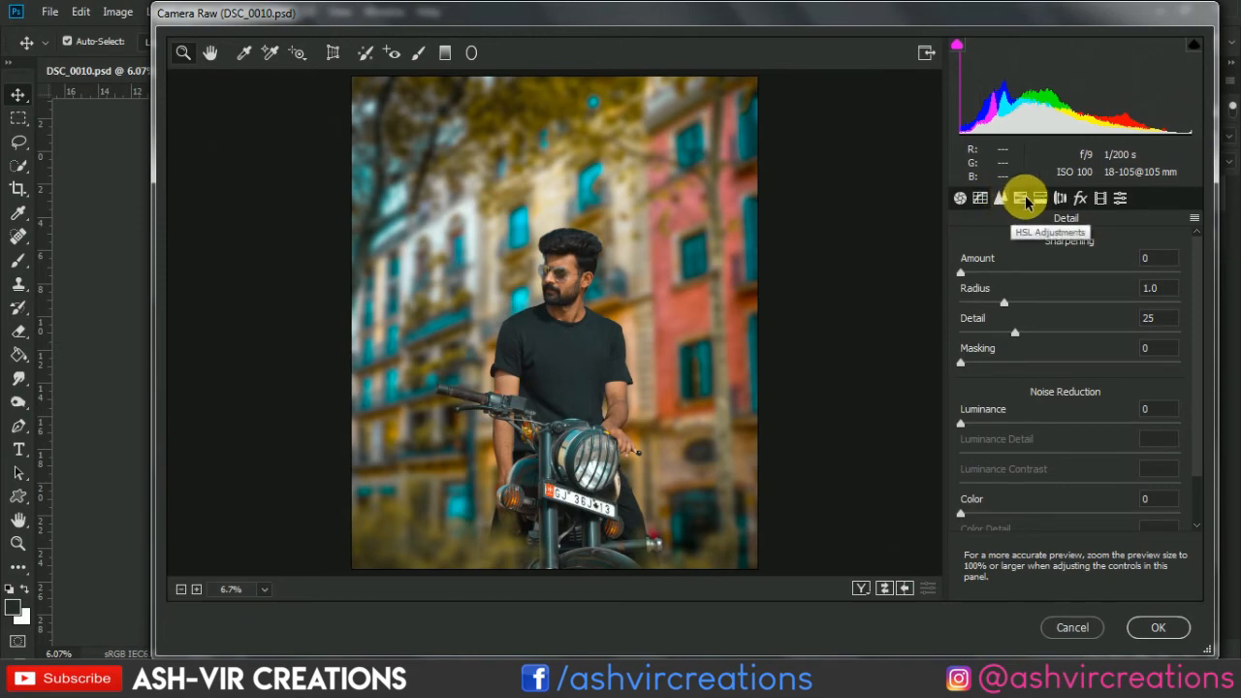
pyautogui.click(1023, 199)
pyautogui.click(1041, 199)
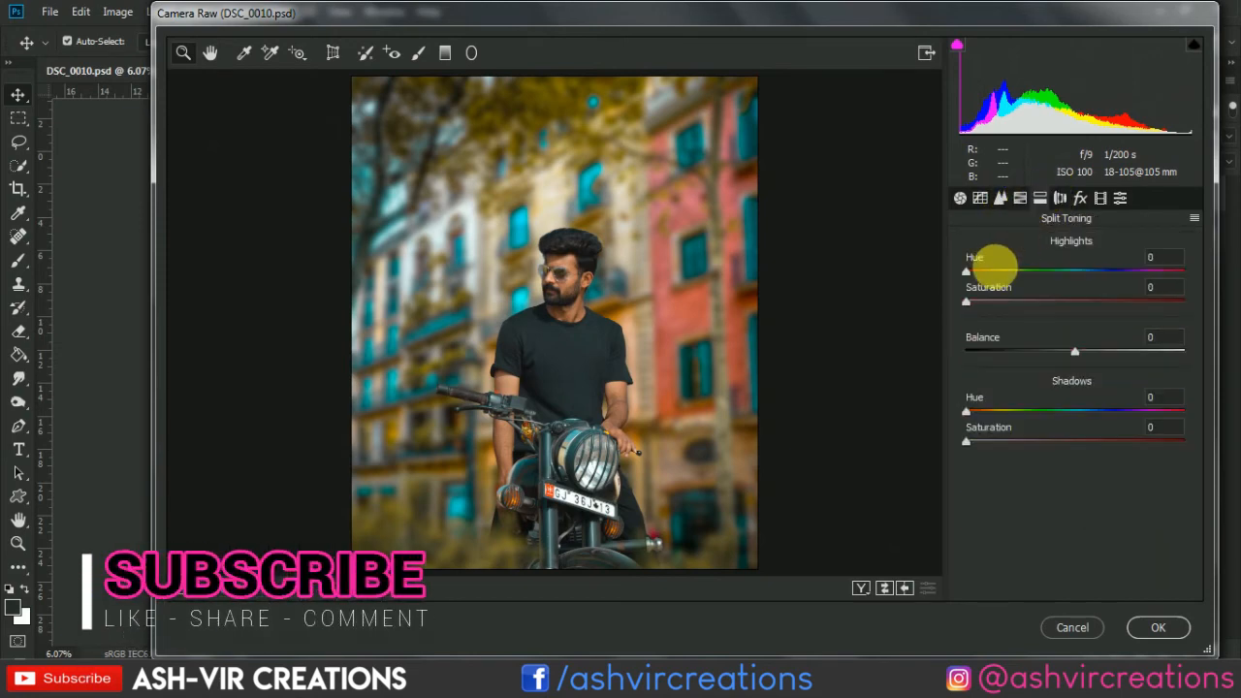
pyautogui.click(992, 302)
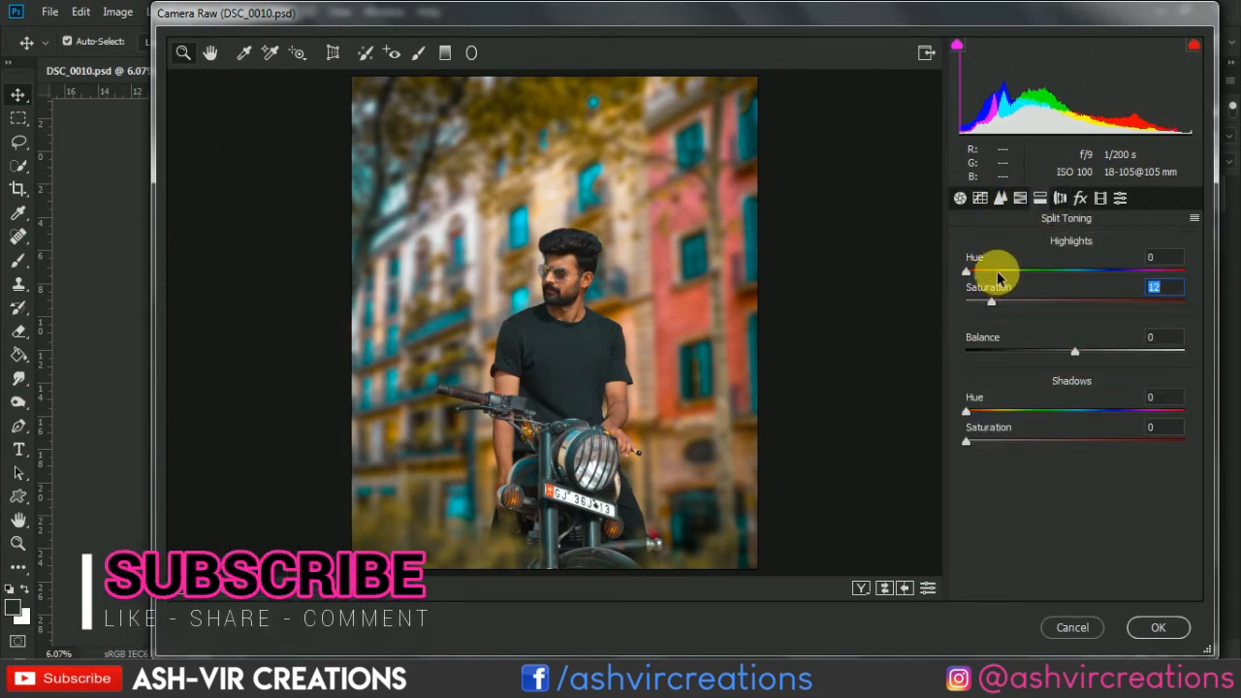
pyautogui.click(1002, 277)
pyautogui.moveTo(1001, 277); pyautogui.dragTo(1083, 283)
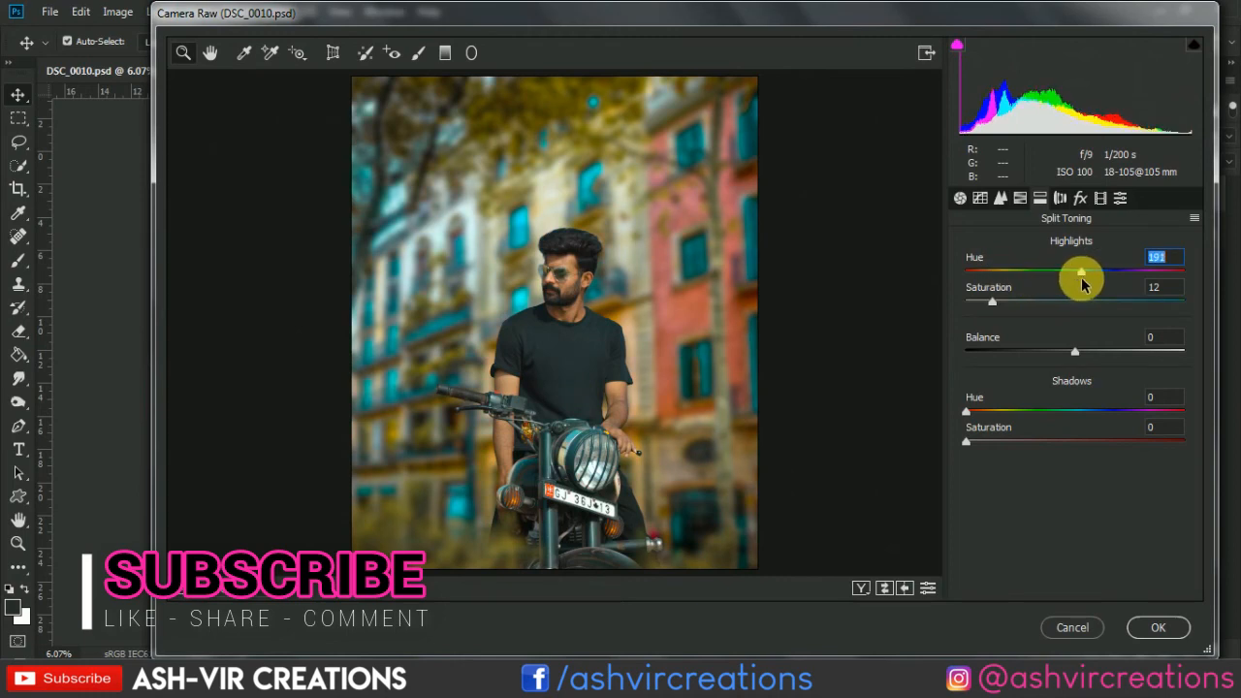
pyautogui.moveTo(1003, 299)
pyautogui.mouseDown()
pyautogui.moveTo(1039, 311)
pyautogui.moveTo(940, 313)
pyautogui.moveTo(1014, 314)
pyautogui.mouseUp()
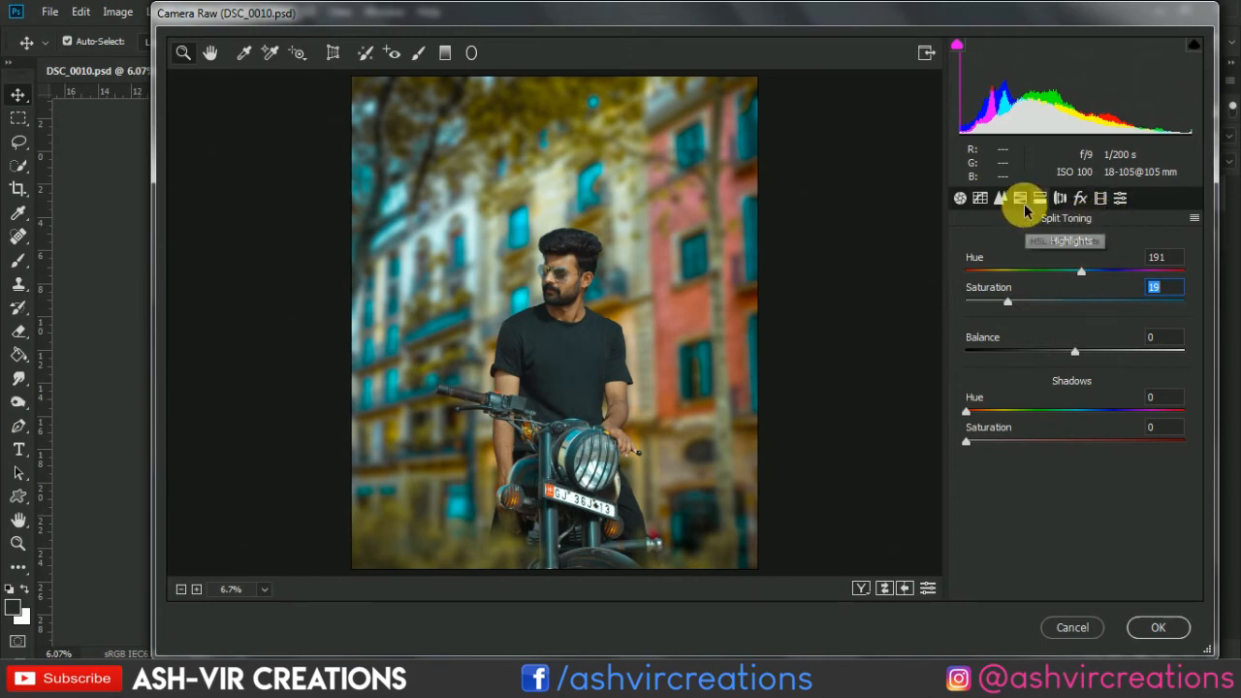
# Try a stronger post-crop vignette with an Amount of -73 and undo it.
pyautogui.click(1080, 198)
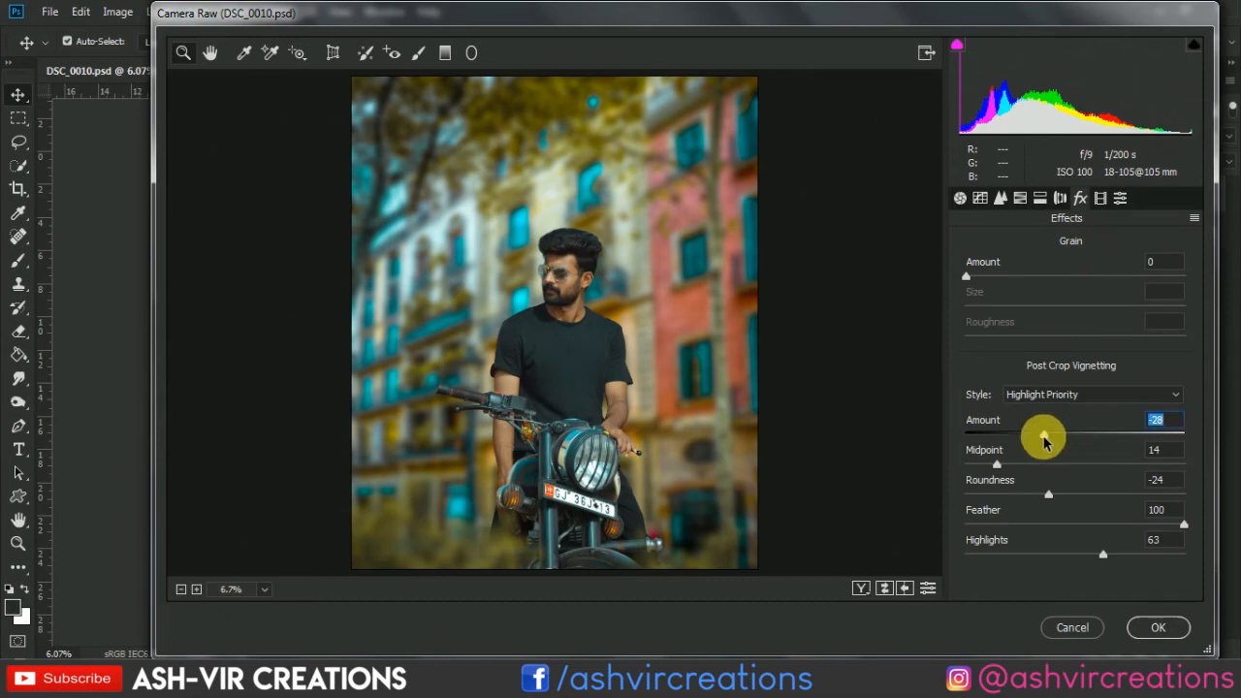
pyautogui.moveTo(1044, 439); pyautogui.dragTo(995, 438)
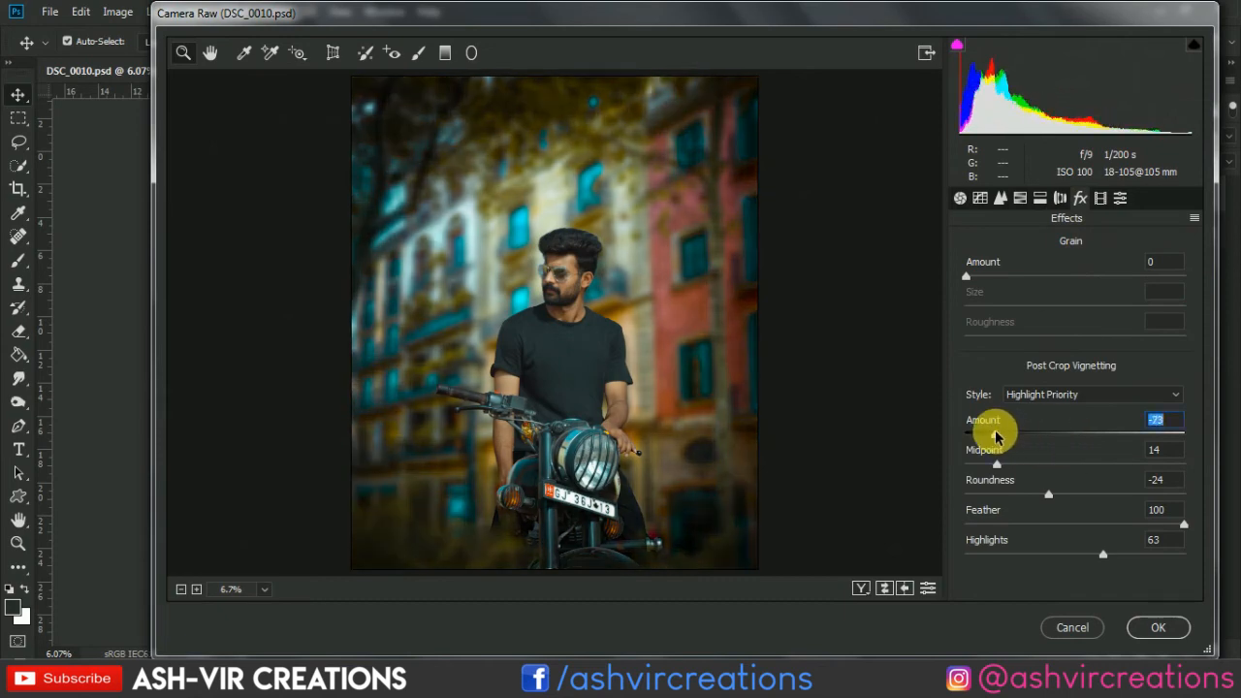
pyautogui.hotkey('ctrl', 'z')
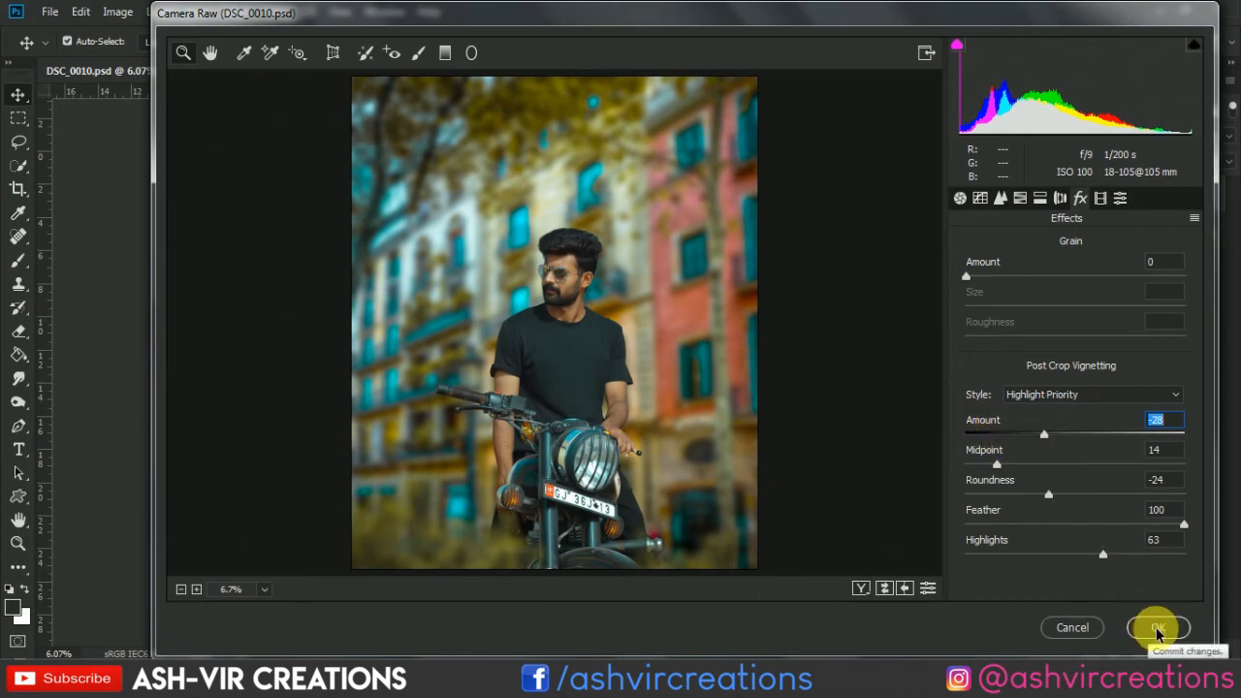
# Set Contrast -16, Highlights +1, Shadows +23, Whites +19 and Blacks -8 in the Basic adjustments, and apply the Camera Raw filter.
pyautogui.click(980, 198)
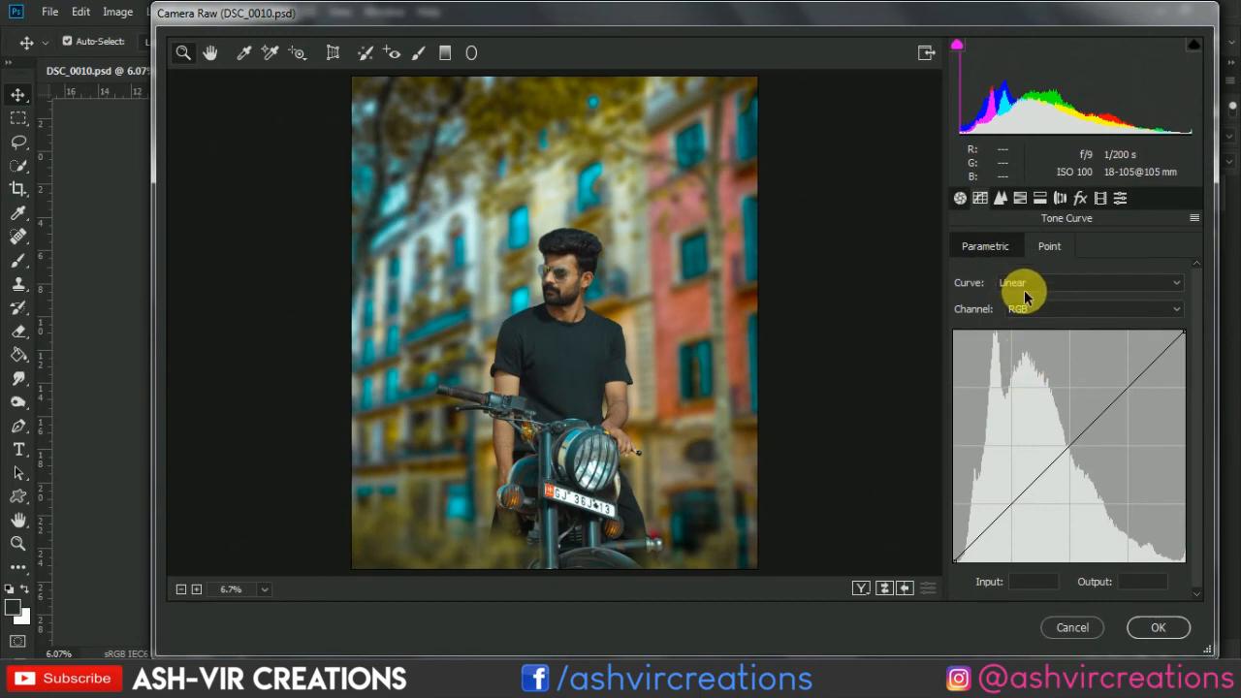
pyautogui.click(960, 197)
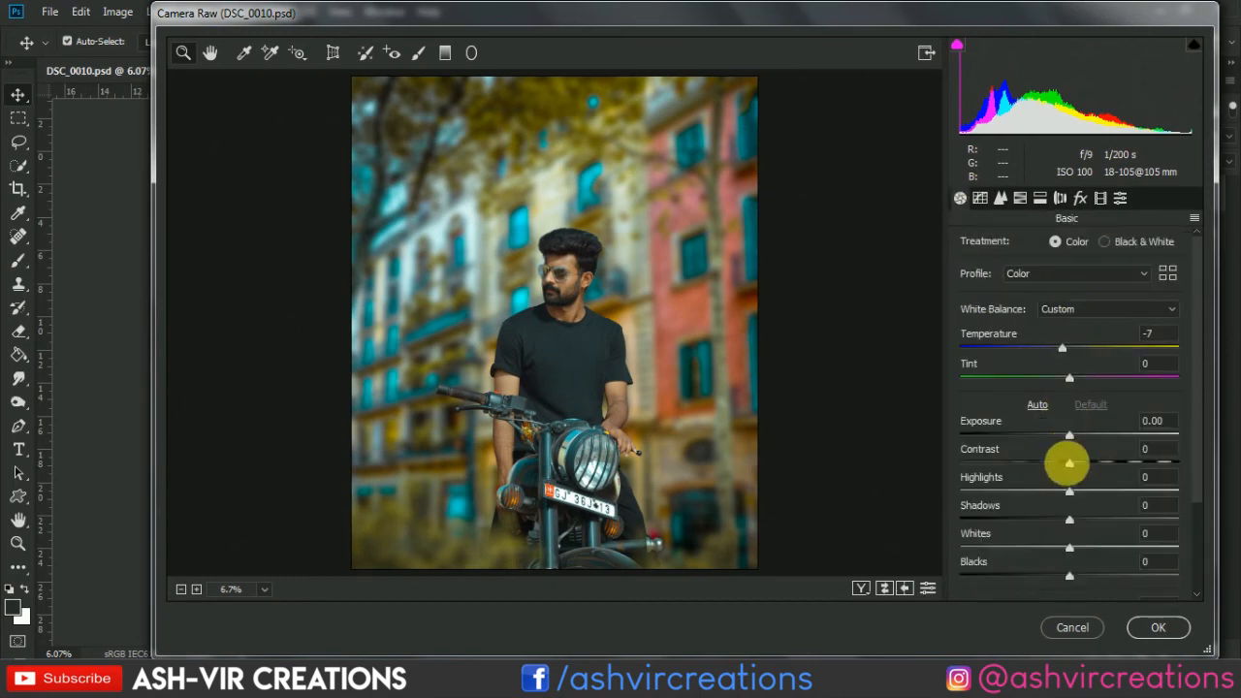
pyautogui.click(1070, 436)
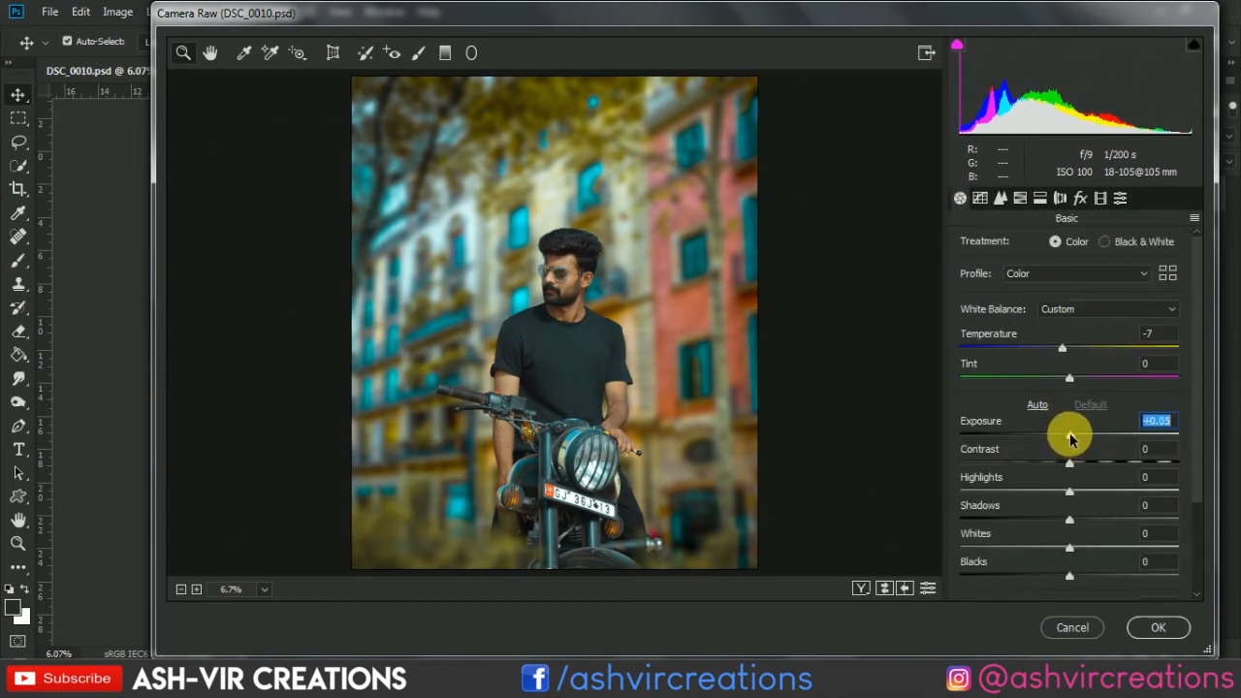
pyautogui.doubleClick(1070, 436)
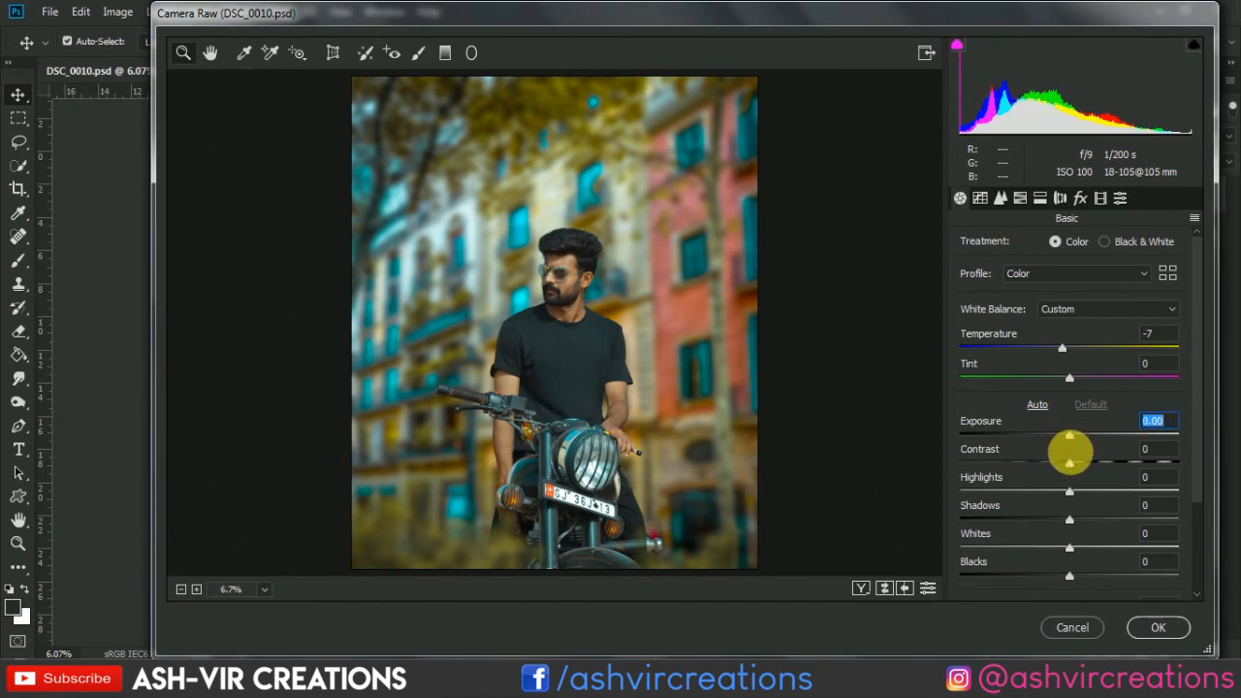
pyautogui.moveTo(1071, 468); pyautogui.dragTo(1090, 555)
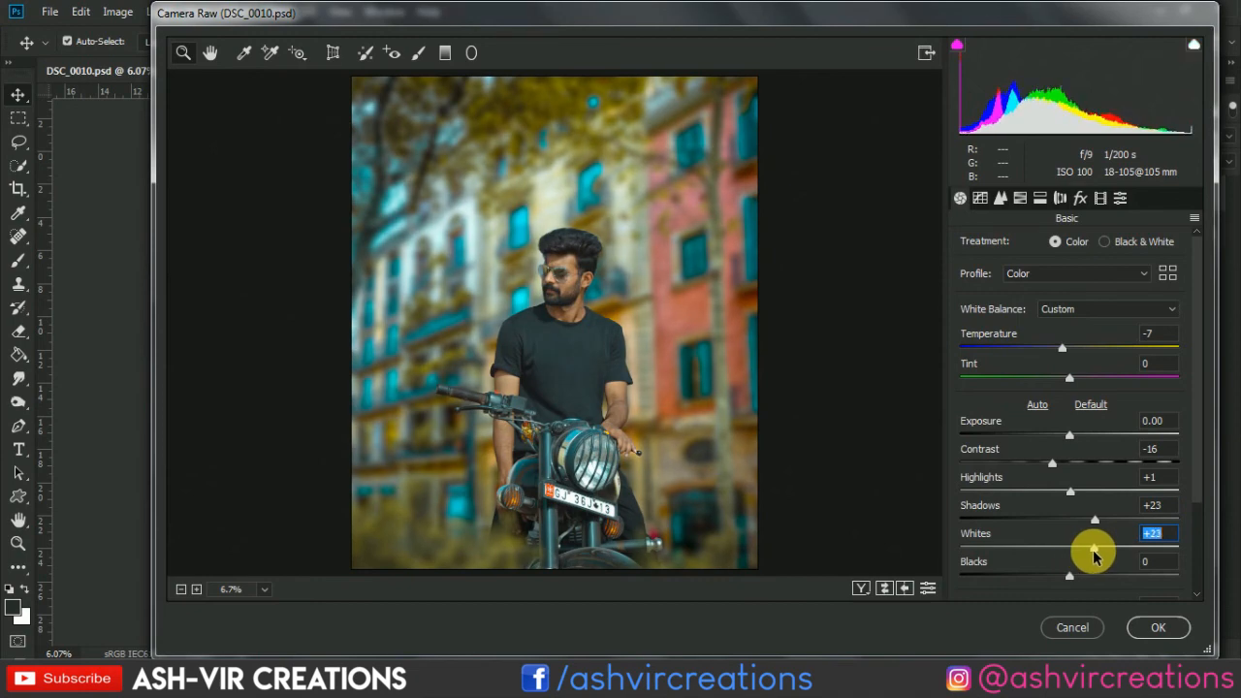
pyautogui.moveTo(1073, 579)
pyautogui.mouseDown()
pyautogui.moveTo(1108, 579)
pyautogui.moveTo(1025, 582)
pyautogui.moveTo(1108, 597)
pyautogui.moveTo(1055, 586)
pyautogui.moveTo(1074, 587)
pyautogui.moveTo(1065, 592)
pyautogui.mouseUp()
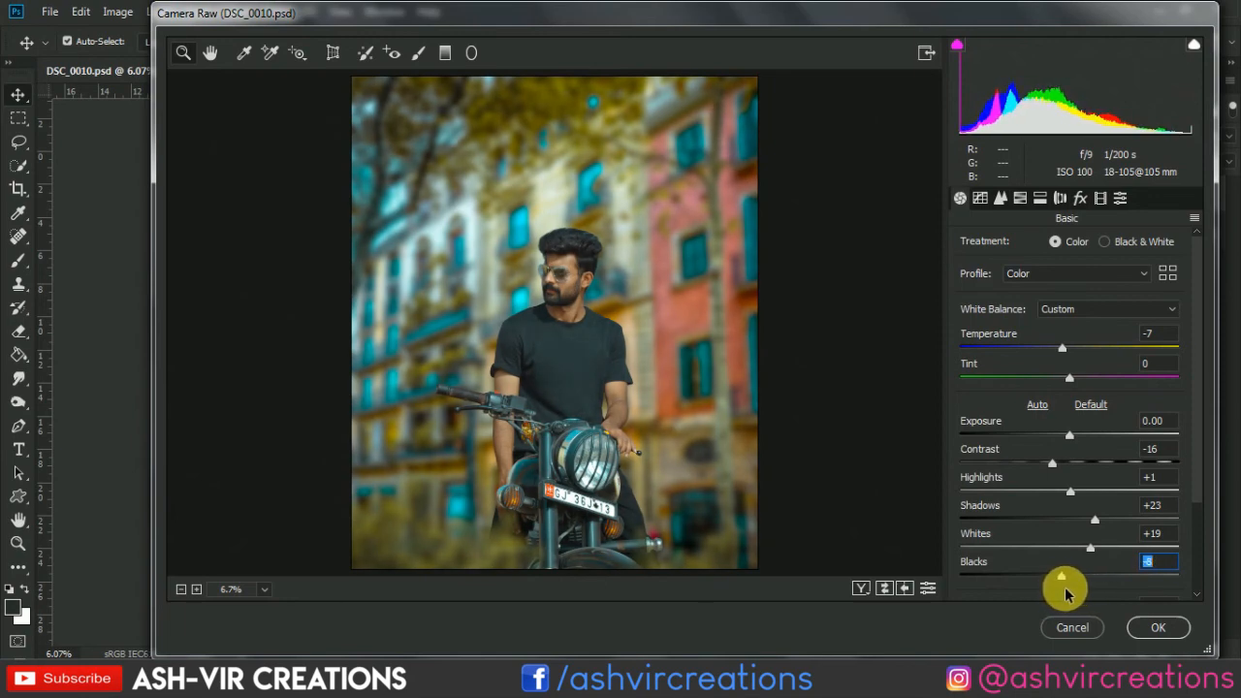
pyautogui.click(1156, 626)
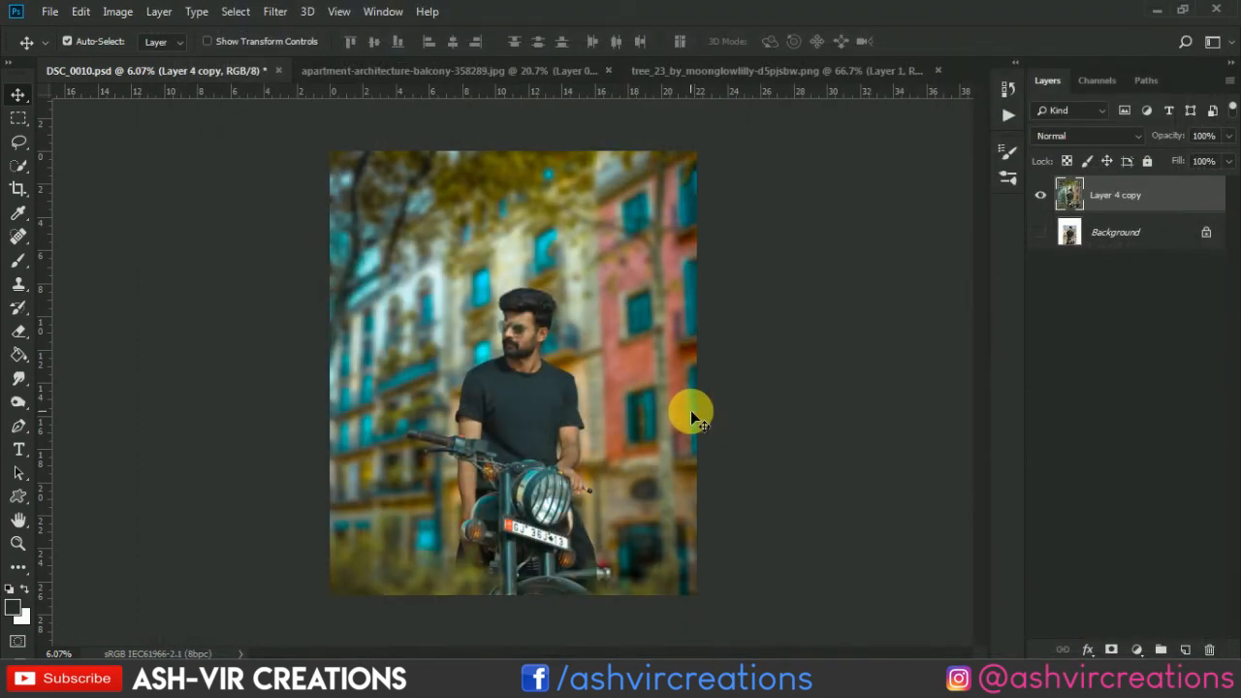
# Make the Background layer visible beneath the graded Layer 4 copy.
pyautogui.scroll(1, 690, 411)
pyautogui.scroll(1, 690, 410)
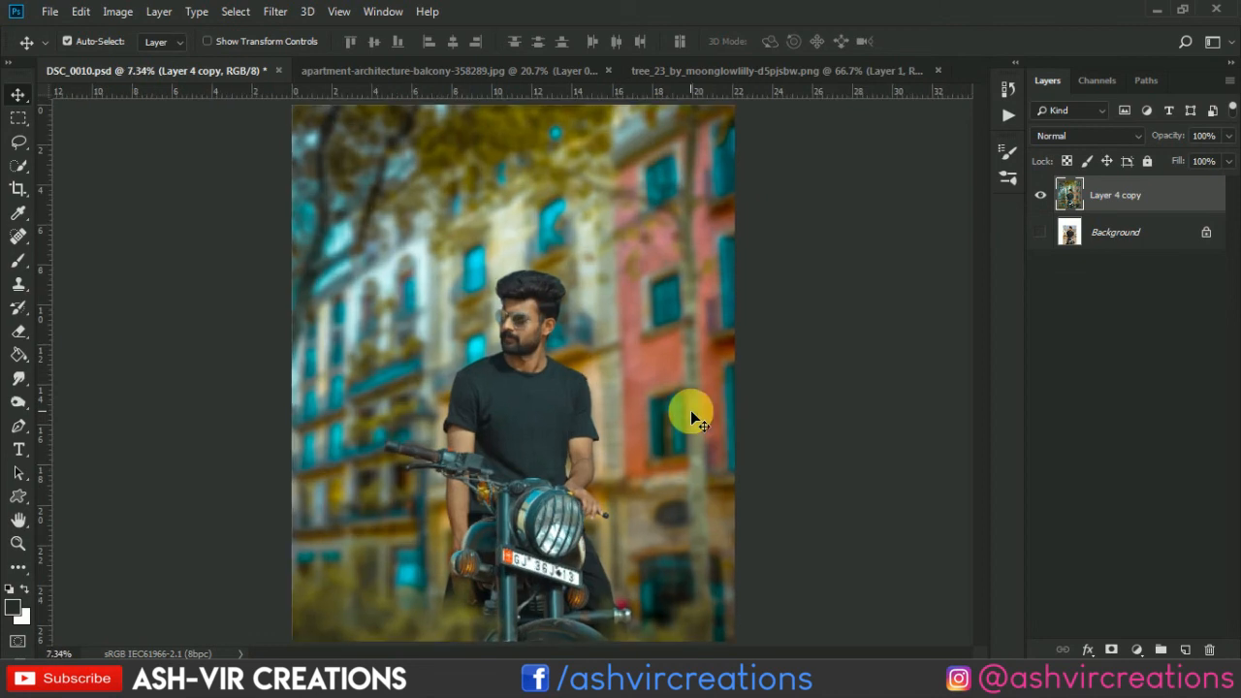
pyautogui.scroll(-1, 690, 410)
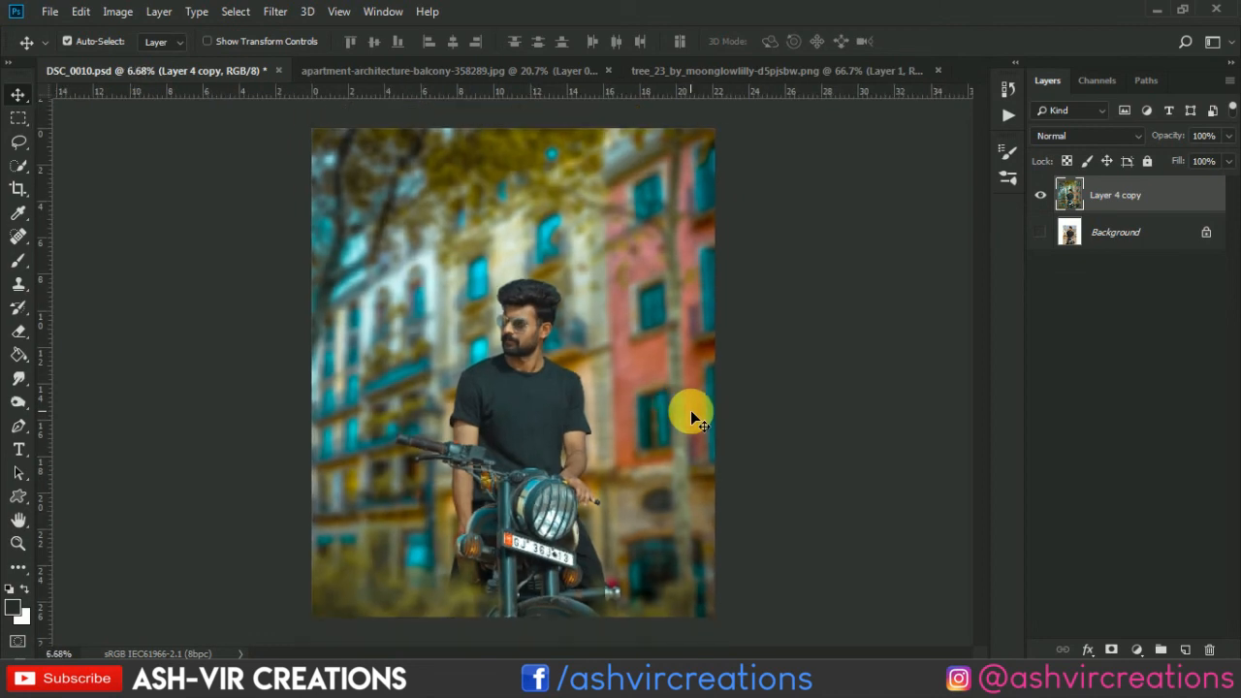
pyautogui.click(1040, 231)
pyautogui.scroll(-1, 773, 304)
pyautogui.scroll(1, 774, 303)
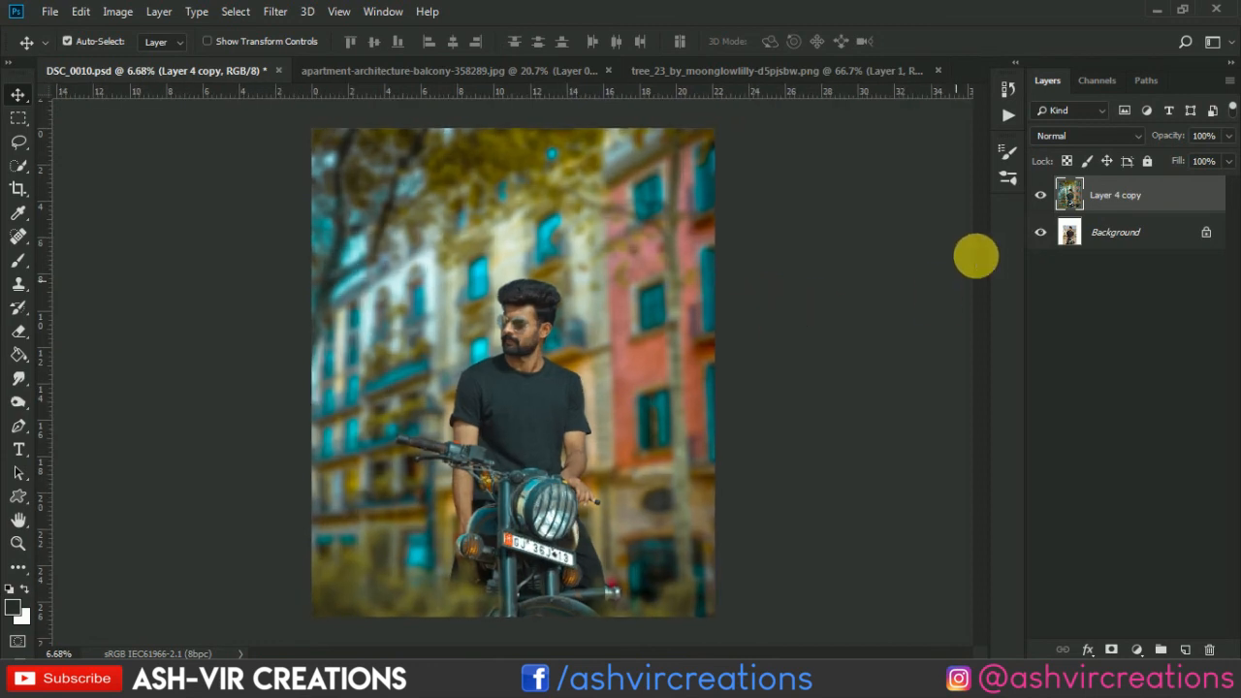
# Toggle the visibility of Layer 4 copy to compare the graded composite with the original photo.
pyautogui.click(1040, 197)
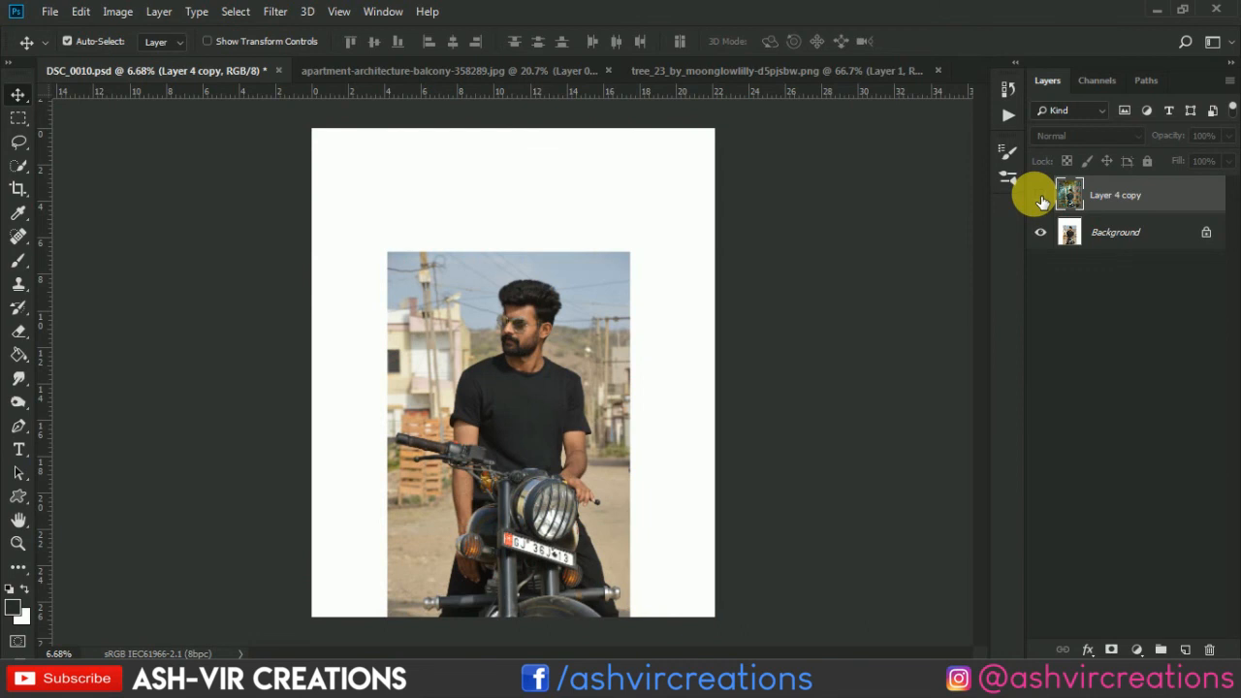
pyautogui.click(1040, 197)
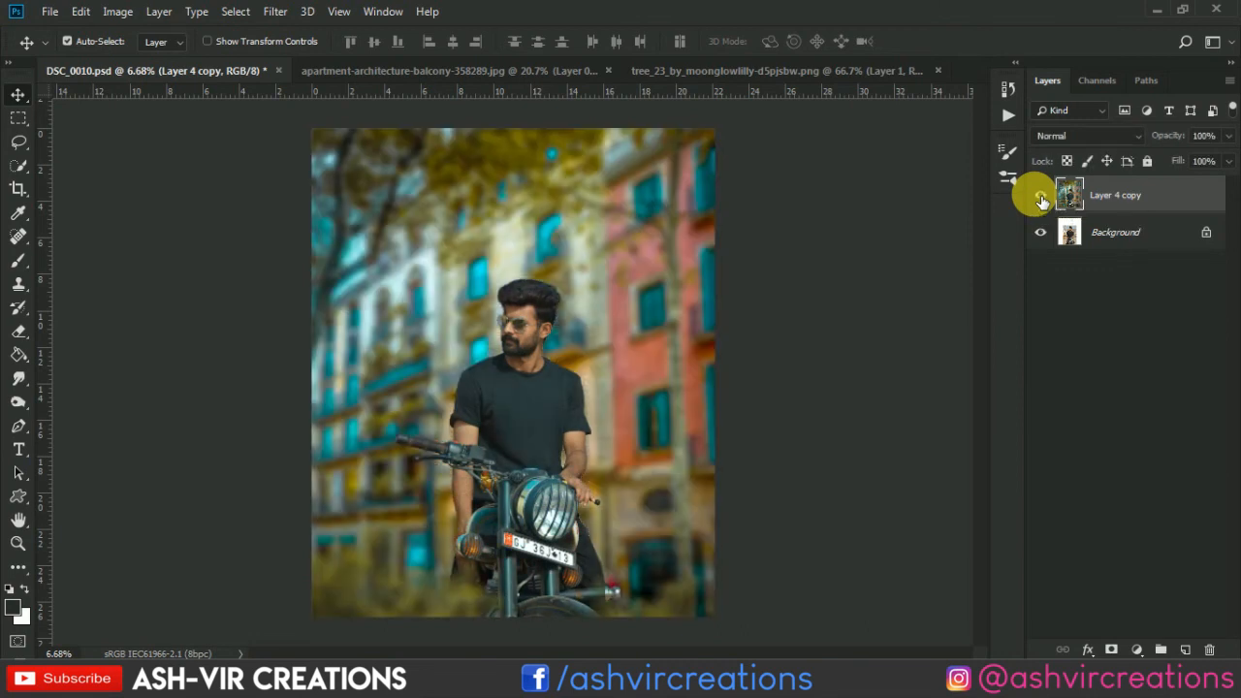
pyautogui.click(1040, 198)
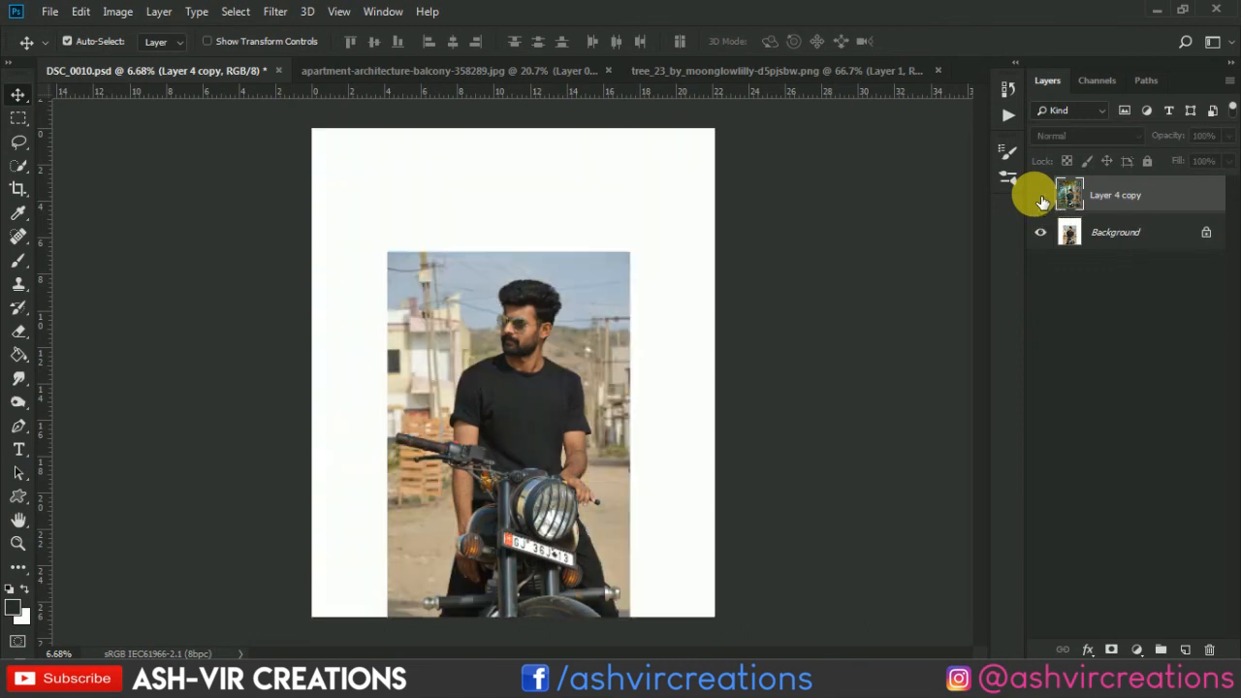
pyautogui.click(1041, 197)
pyautogui.click(1040, 198)
pyautogui.click(1040, 198)
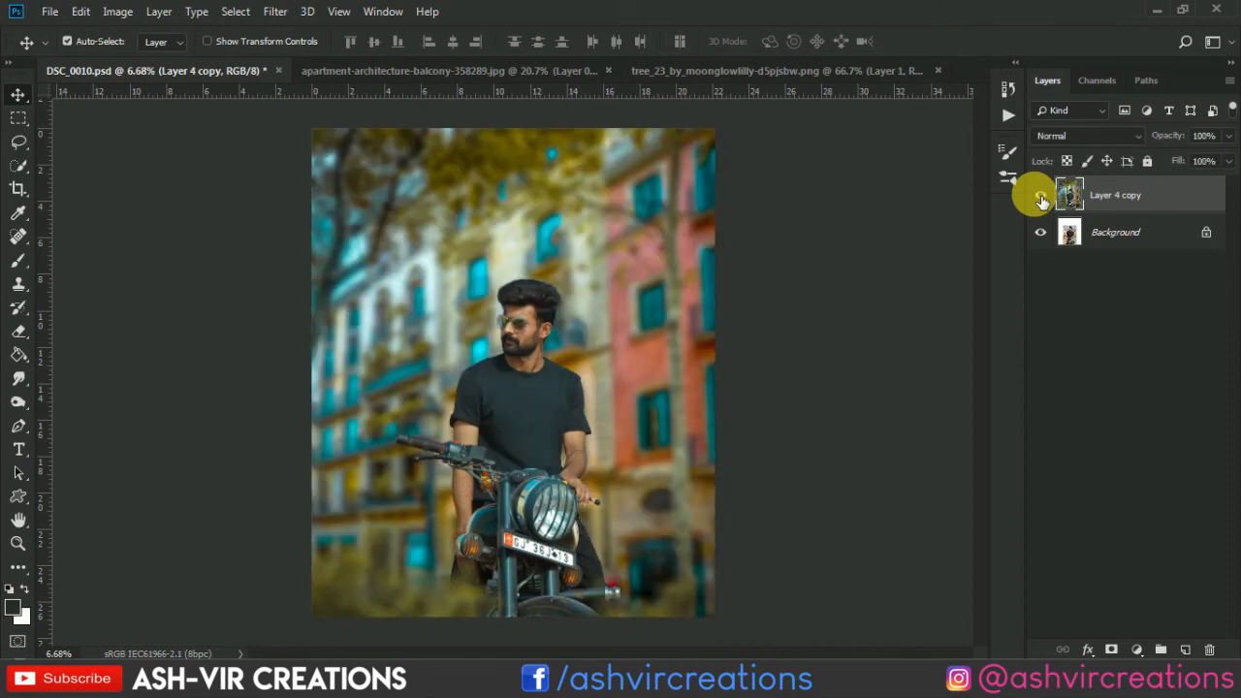
# Examine the man and motorcycle up close, comparing the before and after by hiding and showing Layer 4 copy.
pyautogui.scroll(4, 484, 441)
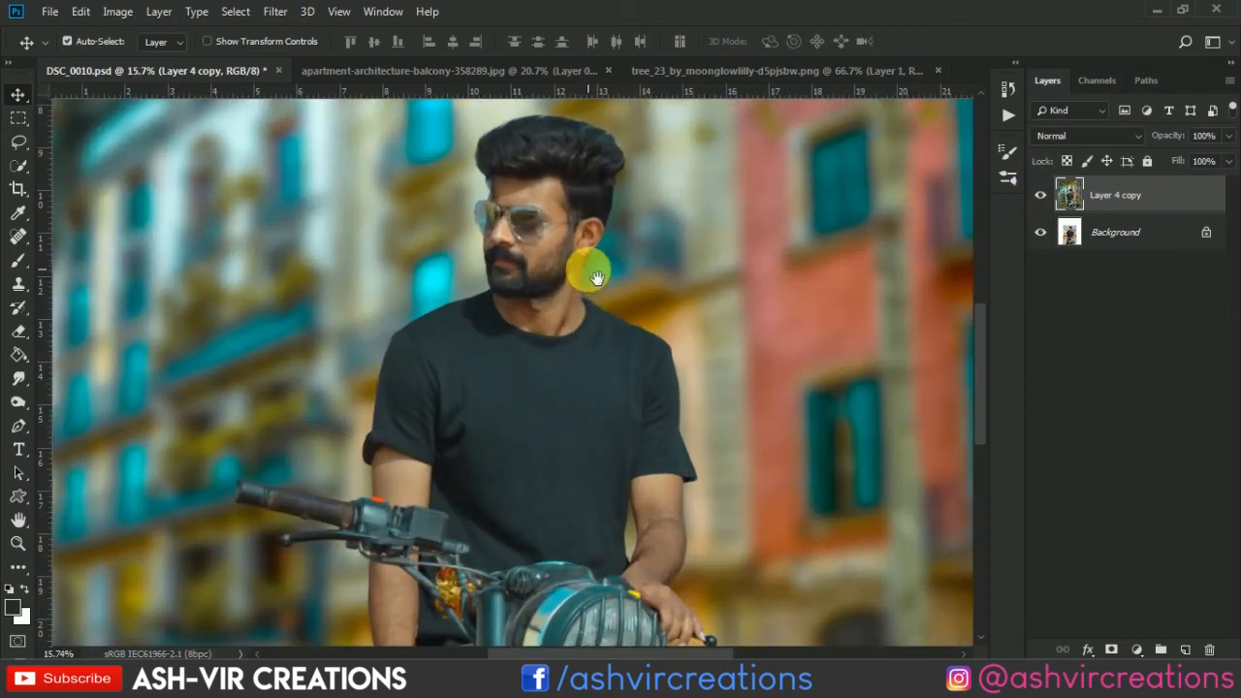
pyautogui.moveTo(589, 269); pyautogui.dragTo(658, 364)
pyautogui.scroll(-2, 744, 288)
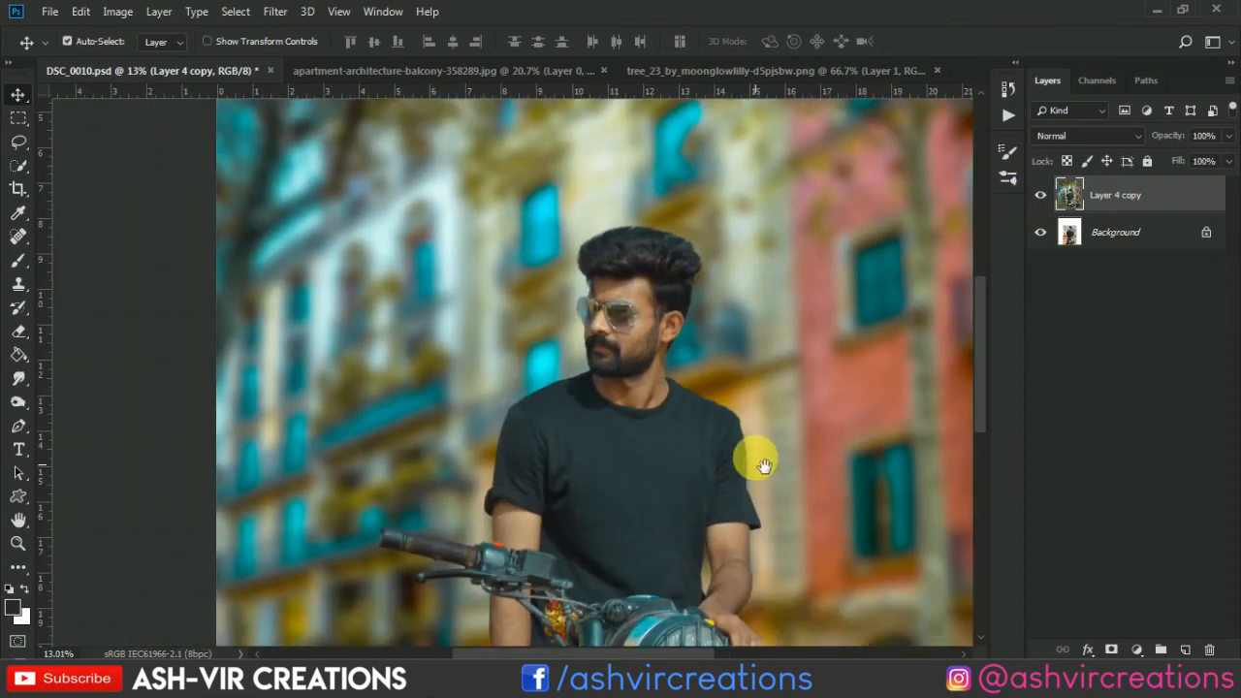
pyautogui.moveTo(755, 458); pyautogui.dragTo(759, 402)
pyautogui.click(1041, 197)
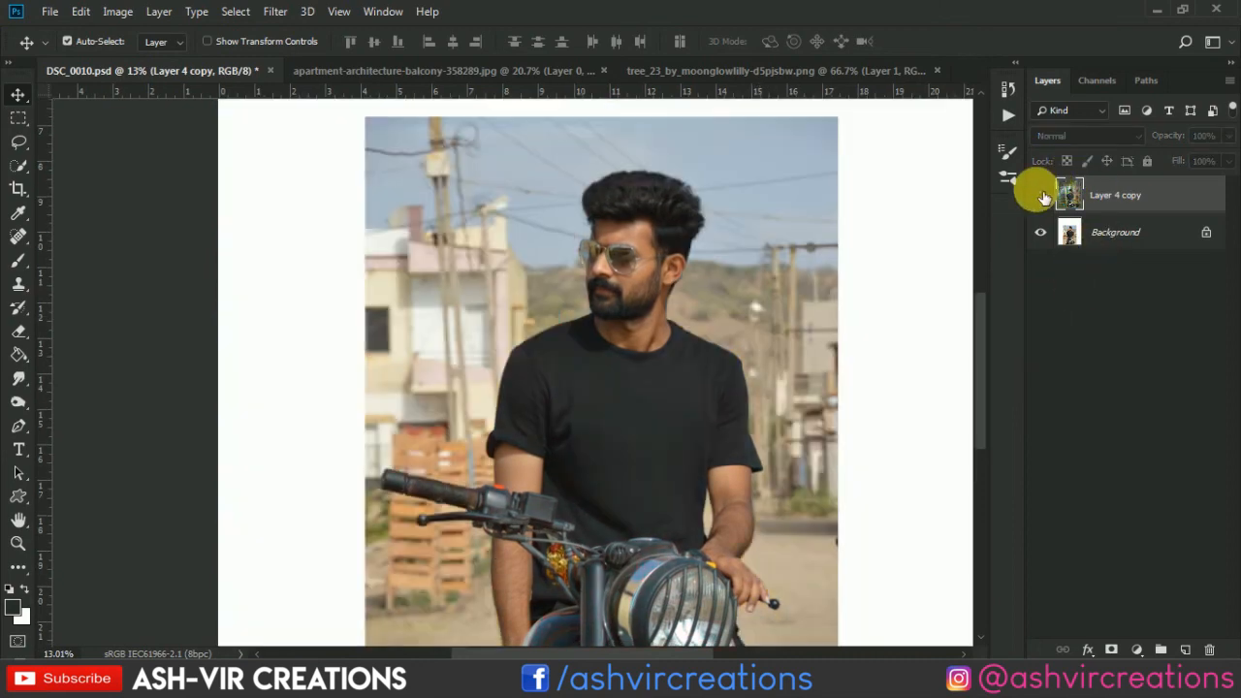
pyautogui.click(1041, 195)
pyautogui.click(1040, 194)
pyautogui.click(1040, 195)
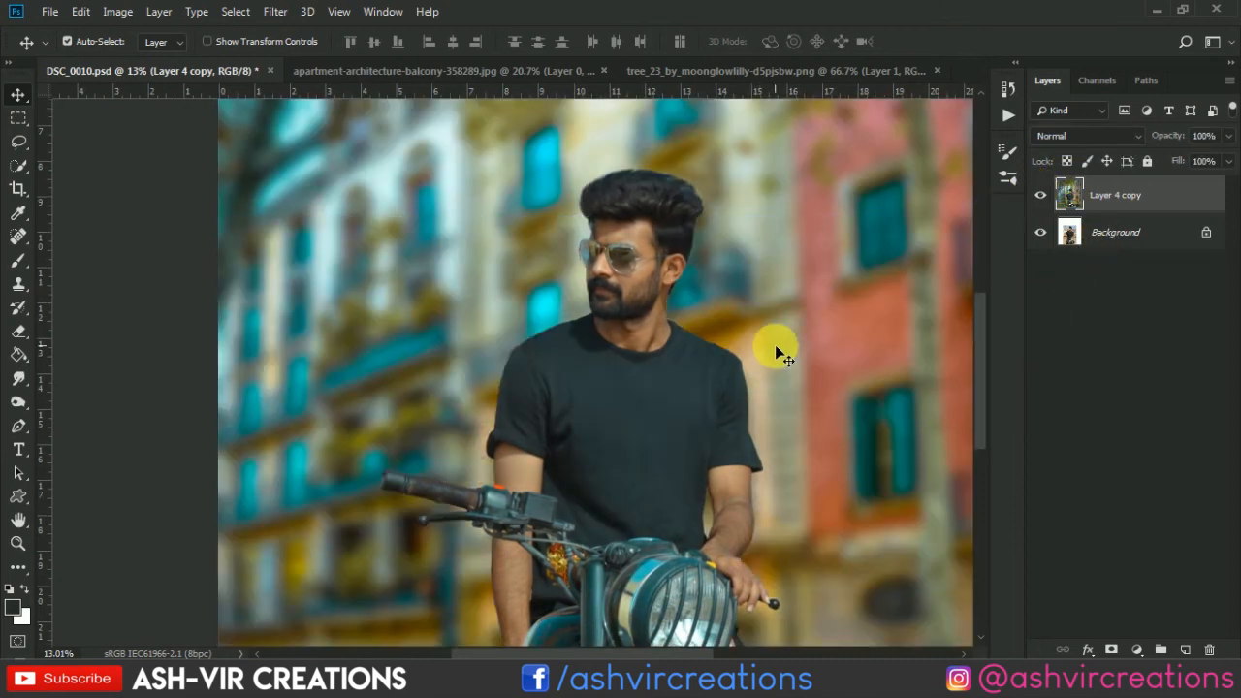
pyautogui.scroll(-4, 774, 346)
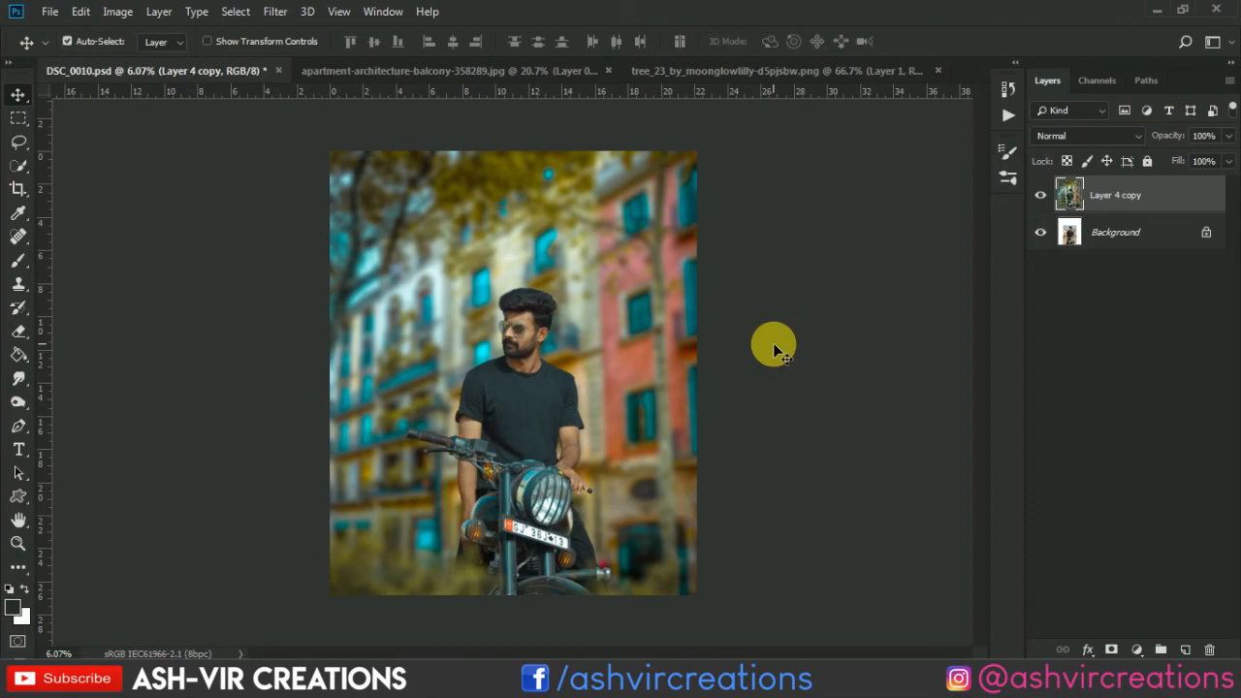